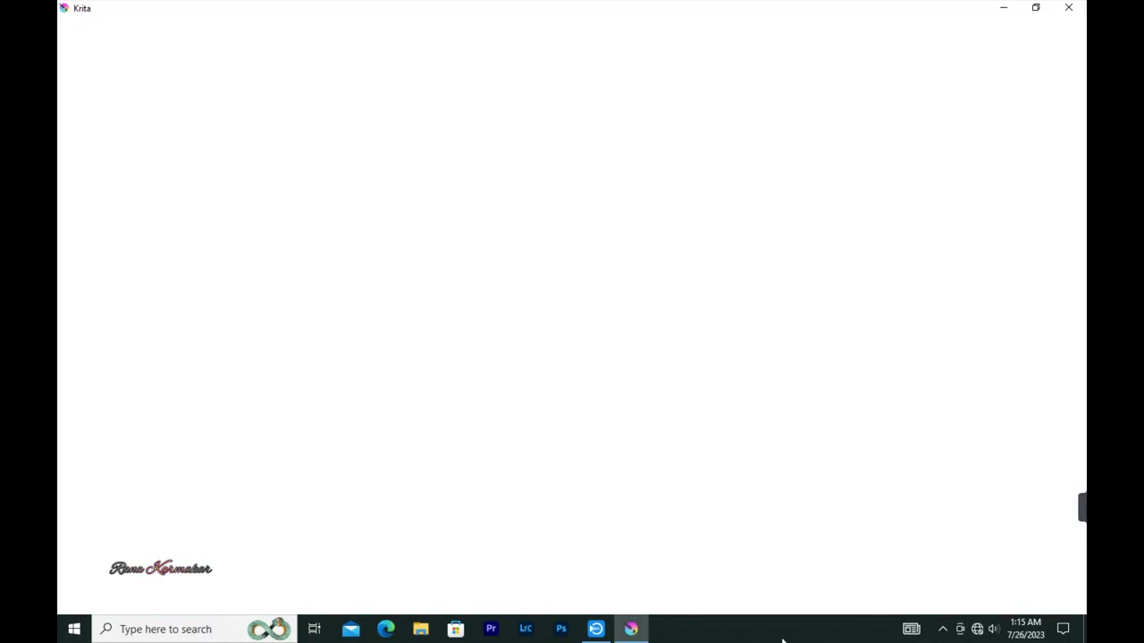
Start a new blank document from the Krita welcome screen
click(217, 164)
Create the canvas, then choose the Basic-2 Opacity brush and a teal painting colour
key(Return)
click(311, 44)
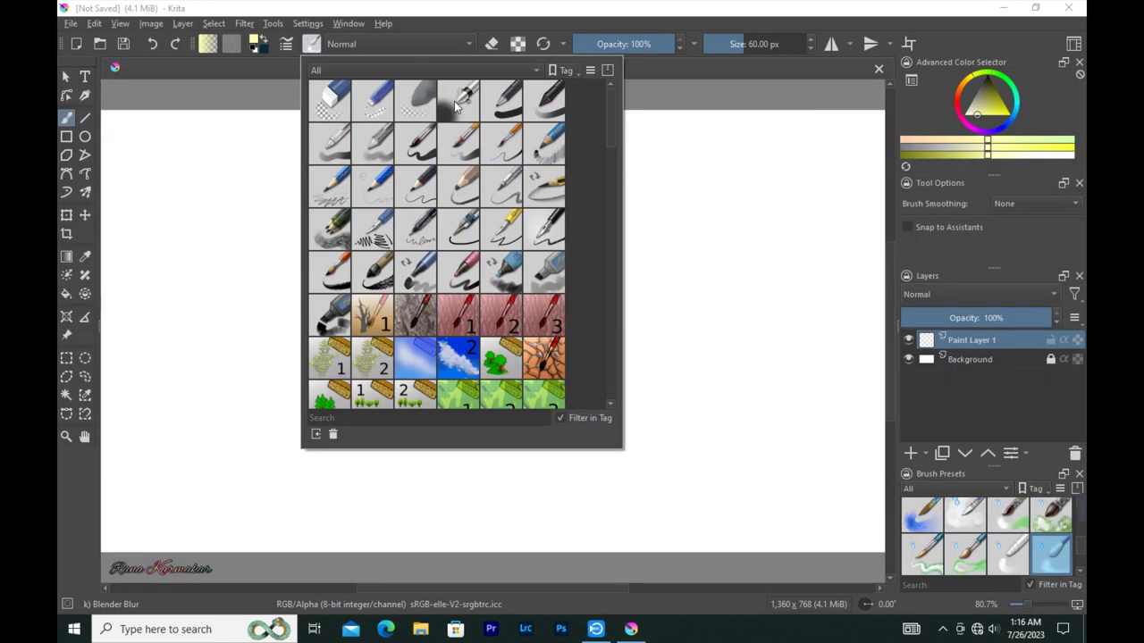
click(547, 109)
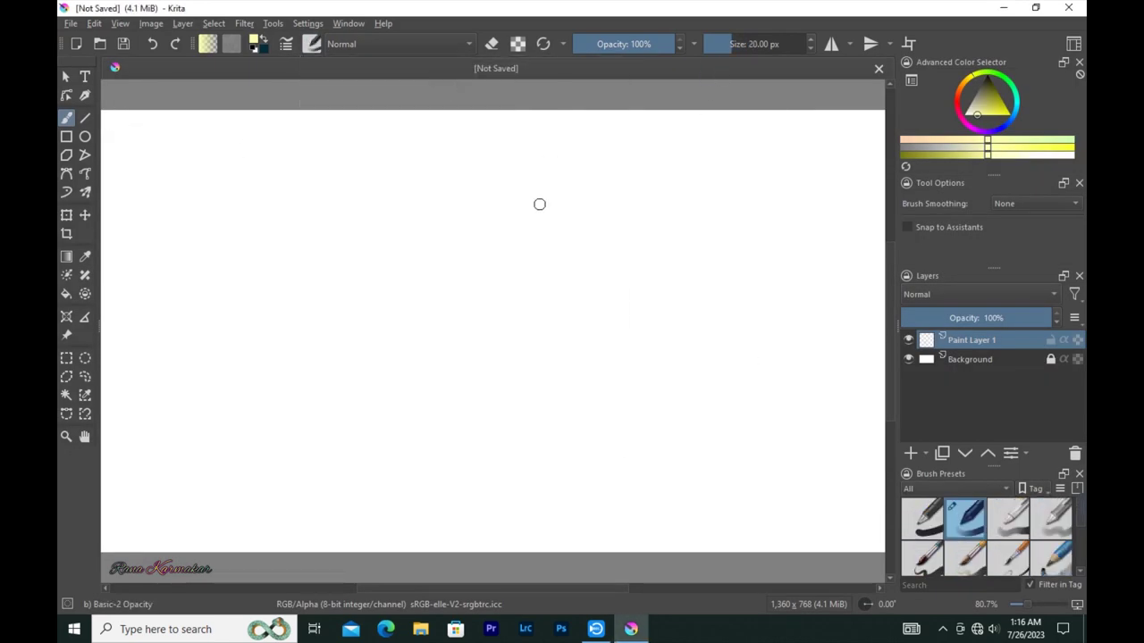
click(1007, 128)
drag(997, 104, 1001, 102)
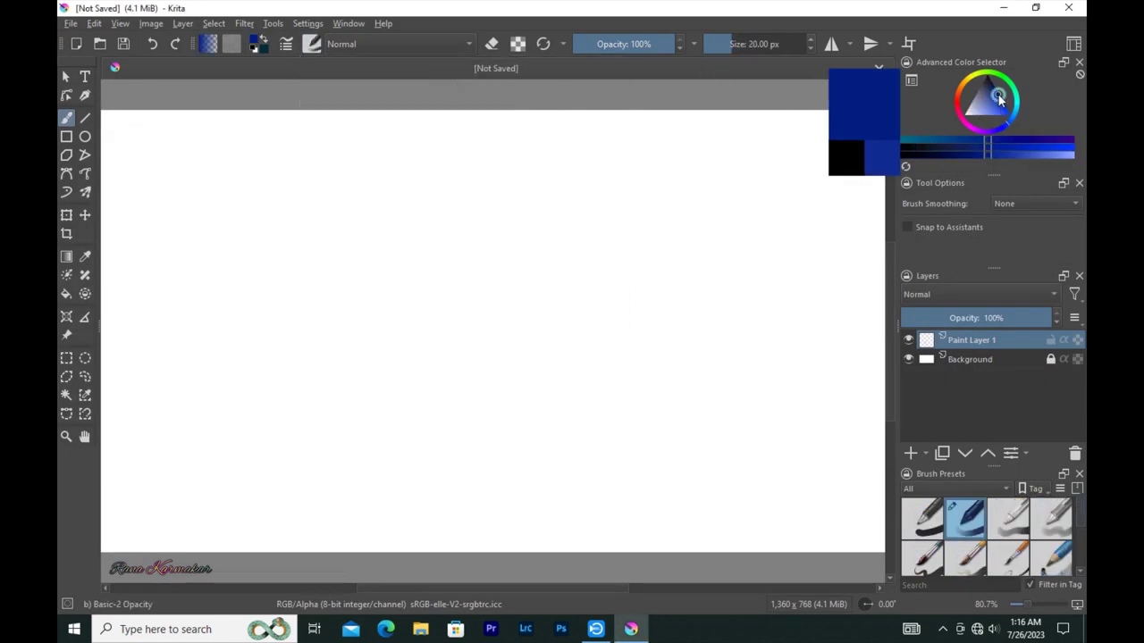
Fill the canvas with dark teal gradients from top and bottom, fading to white mid-canvas
key(g)
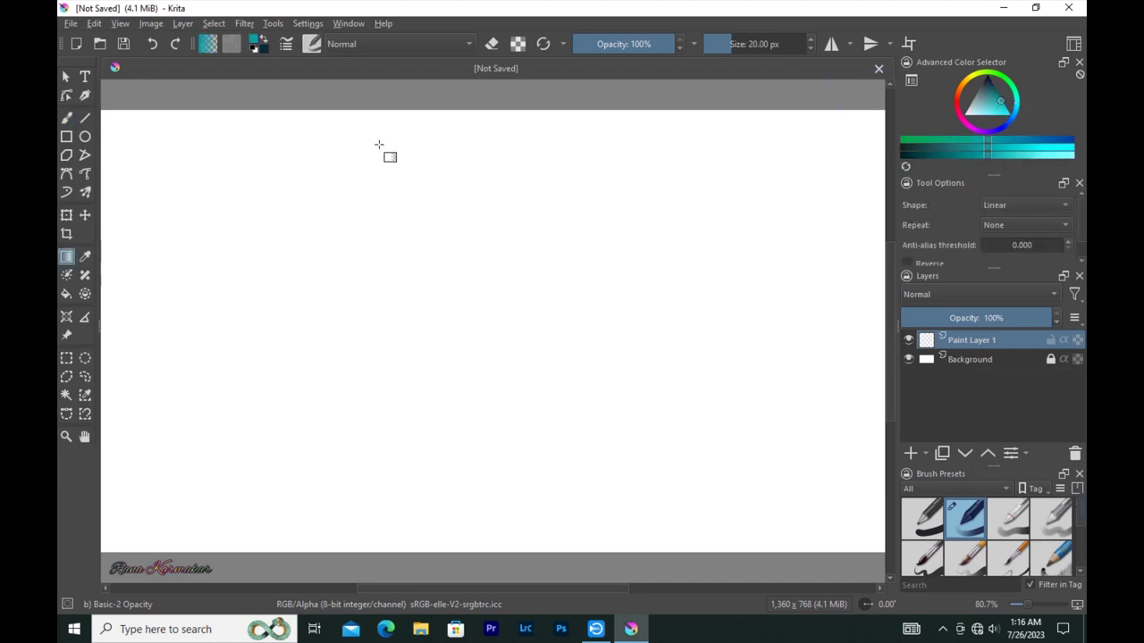
drag(492, 109, 492, 308)
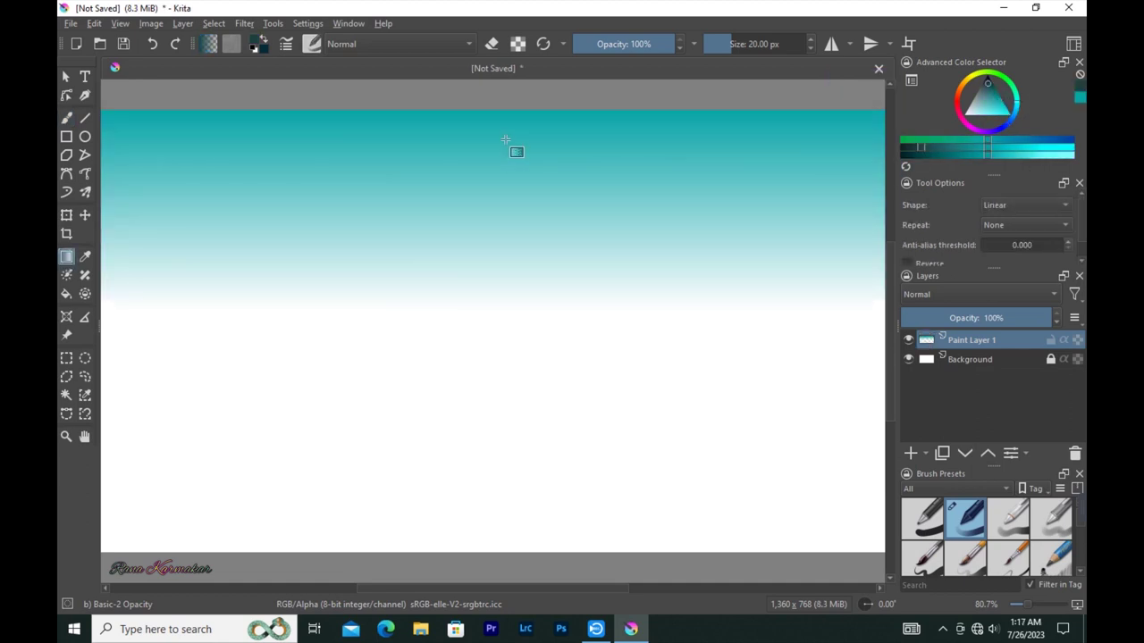
drag(502, 143, 502, 235)
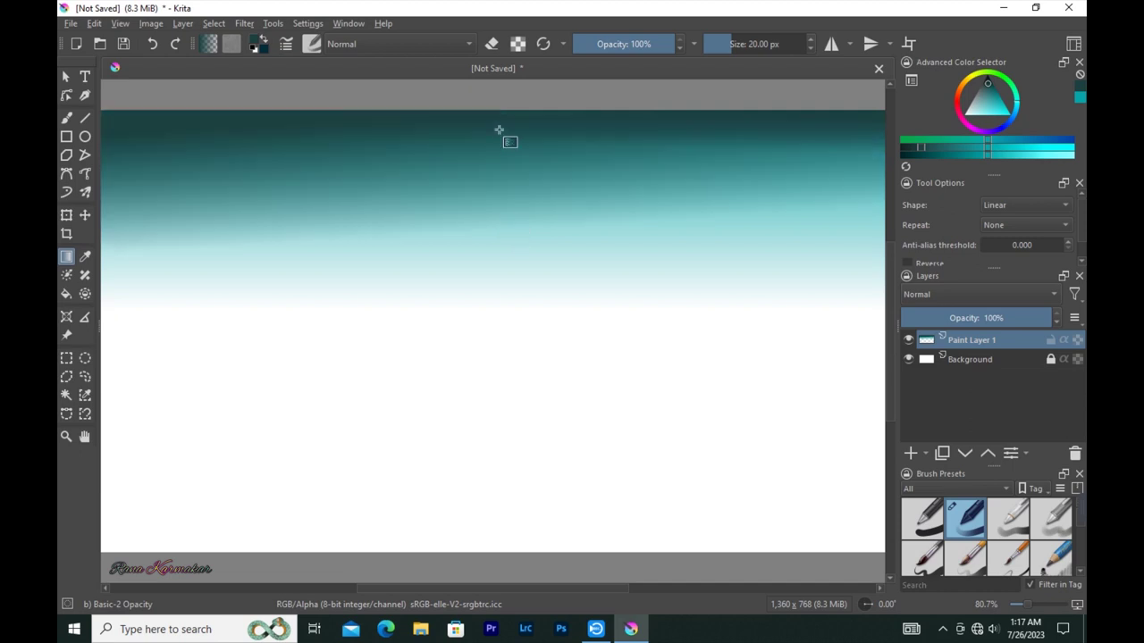
drag(500, 111, 502, 235)
drag(485, 552, 485, 357)
drag(485, 556, 483, 469)
drag(510, 558, 522, 349)
drag(524, 111, 521, 357)
drag(536, 111, 485, 158)
drag(513, 558, 512, 496)
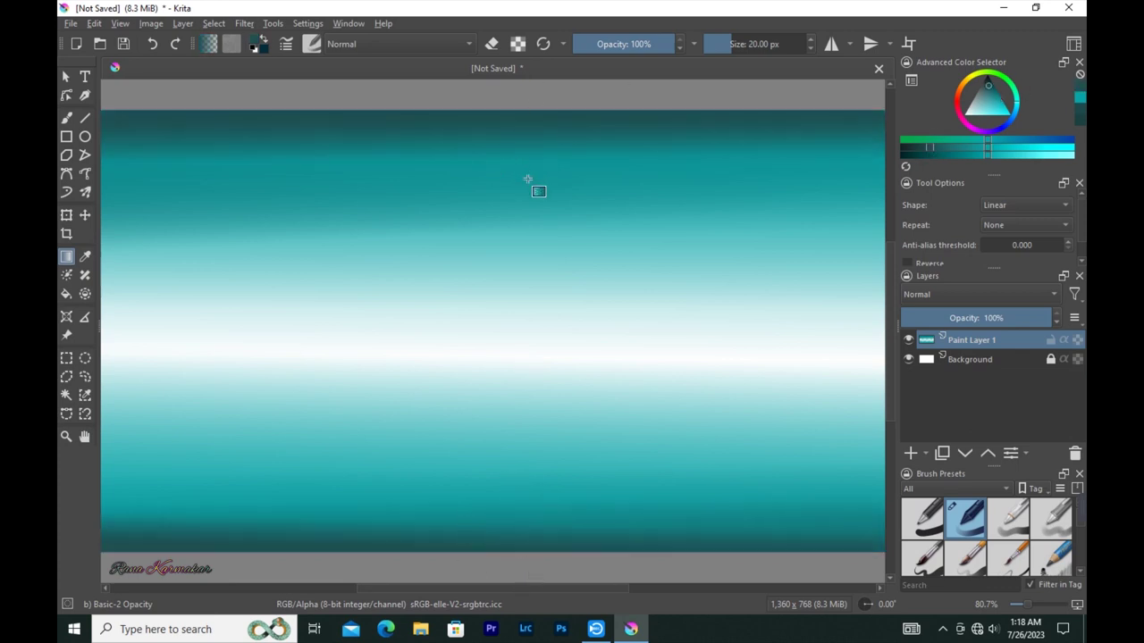
drag(534, 111, 534, 164)
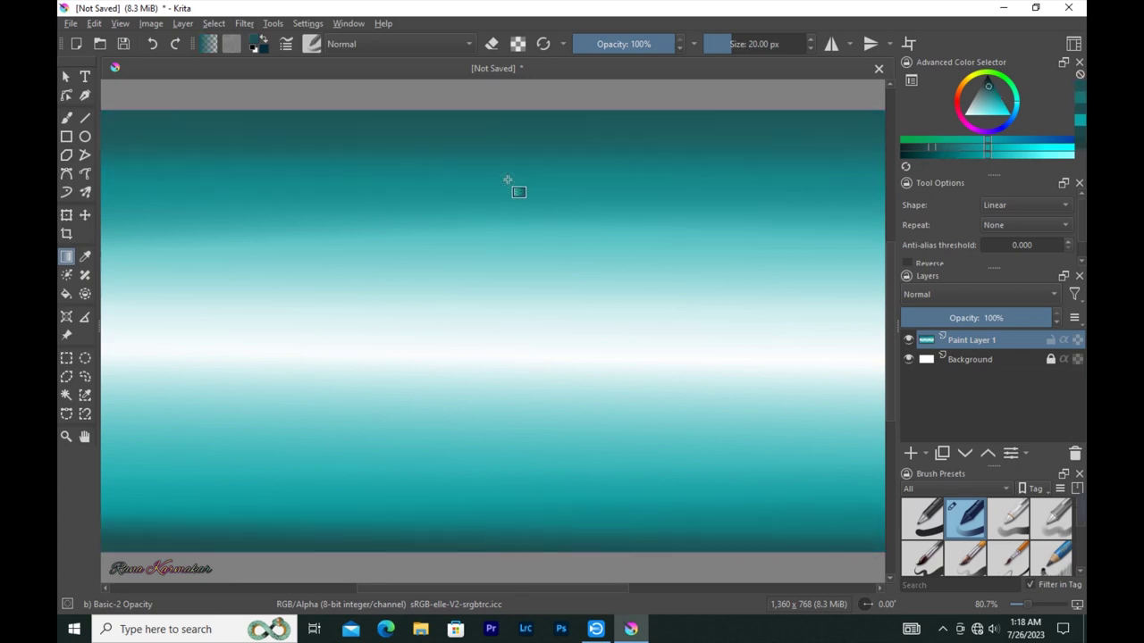
Add Paint Layer 2 and set a smaller freehand brush in very dark teal
click(910, 453)
key(b)
key(bracketleft)
key(bracketleft)
key(bracketleft)
click(988, 85)
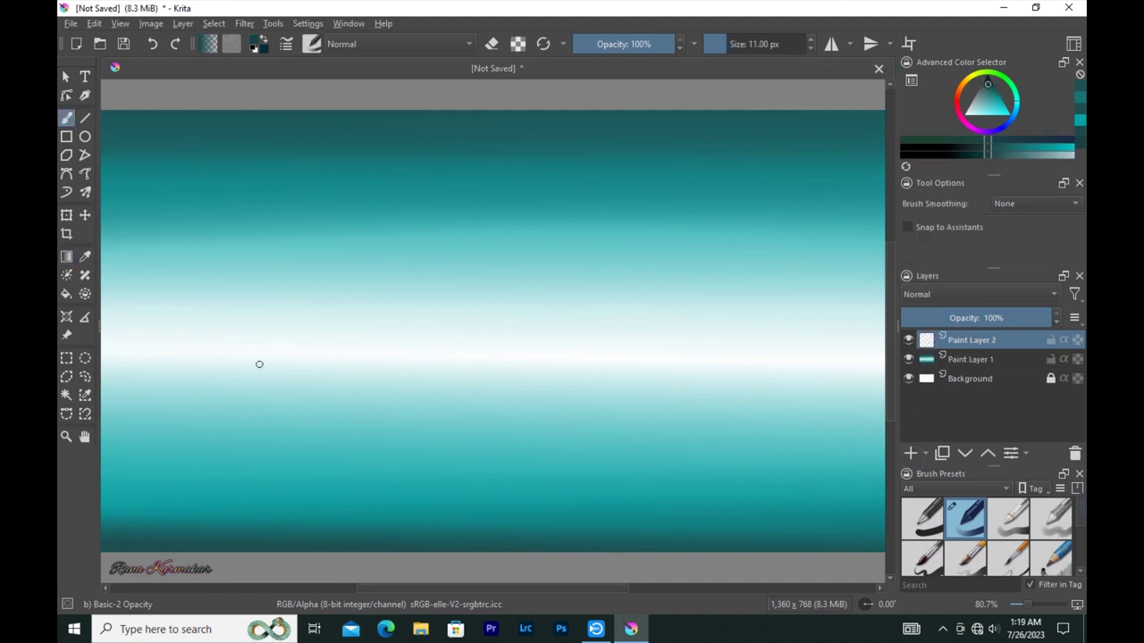
Draw a straight dark teal horizon line across the canvas with the Line tool
key(v)
drag(102, 367, 785, 367)
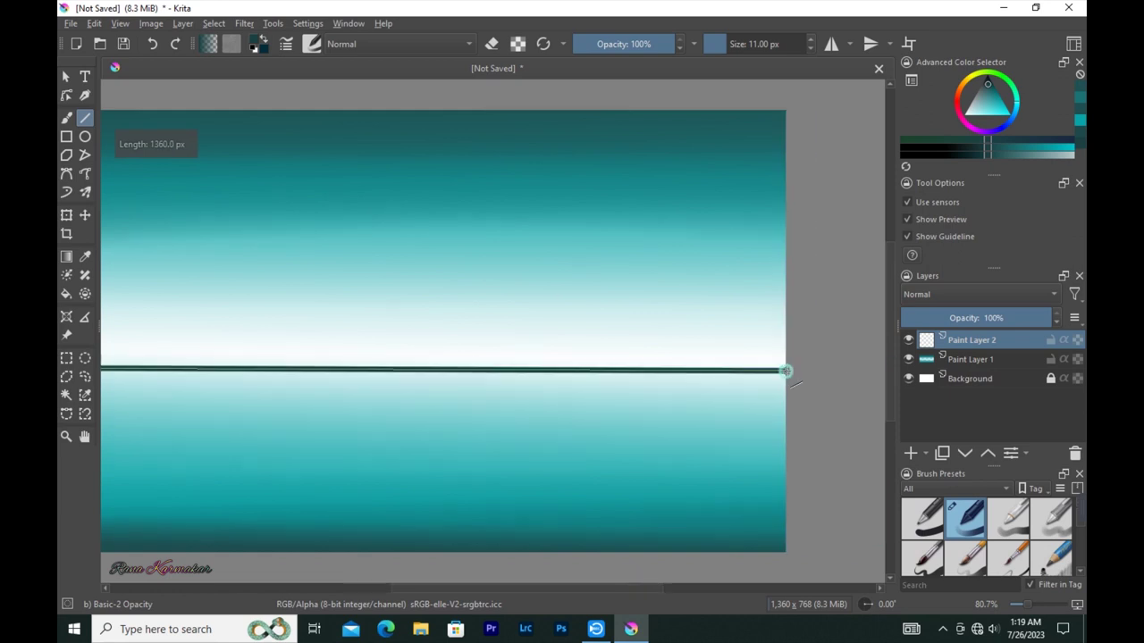
drag(617, 588, 550, 588)
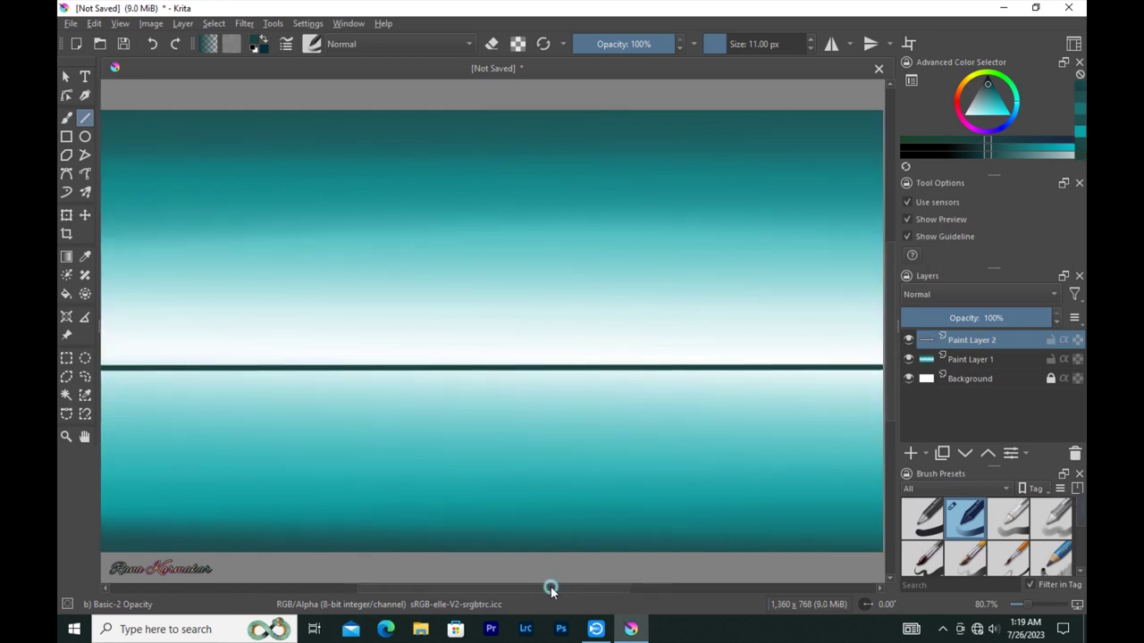
click(67, 117)
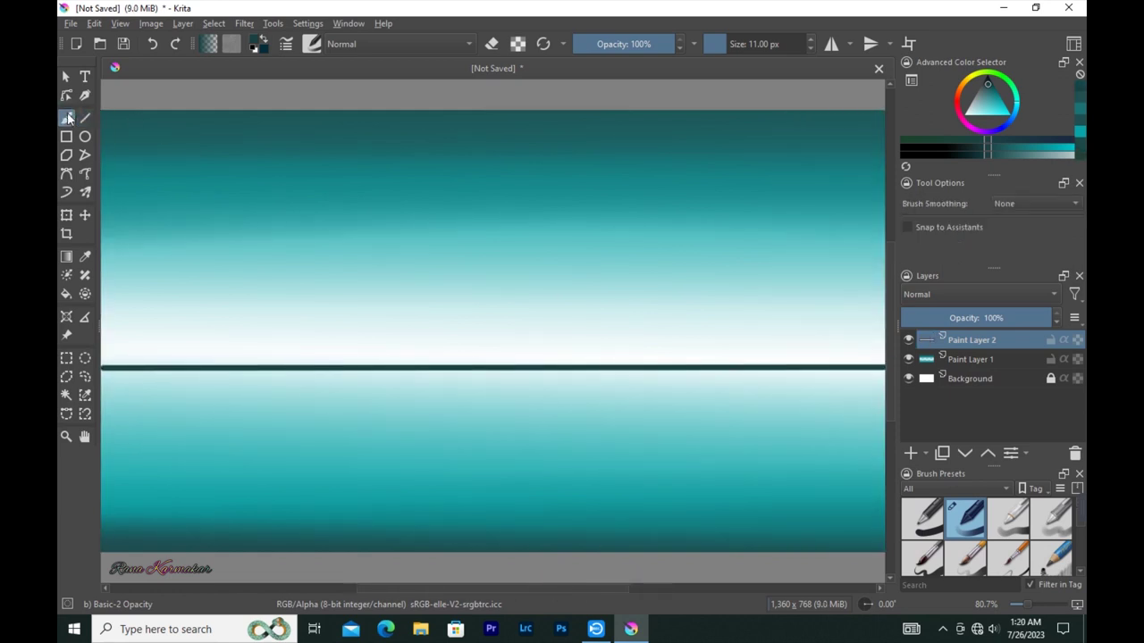
Outline and fill the dark twin-peaked mountain on the left, then add Paint Layer 3
mouse_move(239, 262)
mouse_down()
mouse_move(291, 194)
mouse_move(347, 187)
mouse_move(543, 364)
mouse_up()
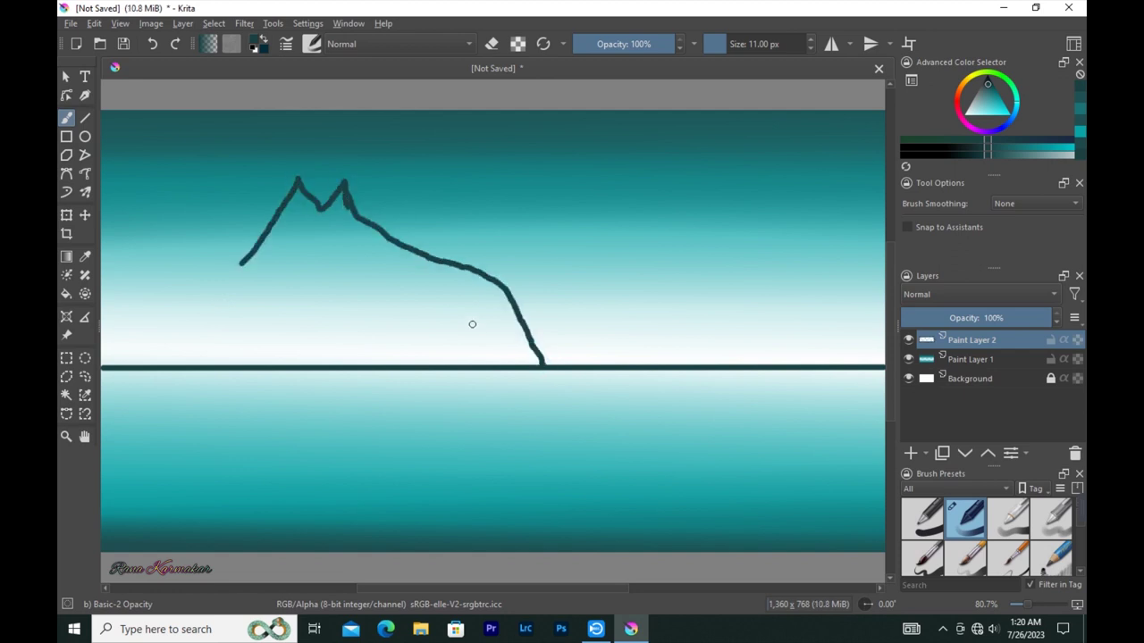
mouse_move(238, 262)
mouse_down()
mouse_move(116, 364)
mouse_move(192, 321)
mouse_move(248, 360)
mouse_move(237, 337)
mouse_move(295, 304)
mouse_move(483, 357)
mouse_move(311, 224)
mouse_move(236, 286)
mouse_move(290, 253)
mouse_up()
key(bracketright)
key(bracketright)
key(bracketright)
key(bracketright)
key(bracketright)
key(bracketright)
key(bracketleft)
key(bracketleft)
key(bracketleft)
mouse_move(339, 194)
mouse_down()
mouse_move(322, 215)
mouse_move(337, 211)
mouse_move(370, 247)
mouse_move(459, 276)
mouse_move(527, 359)
mouse_move(479, 331)
mouse_up()
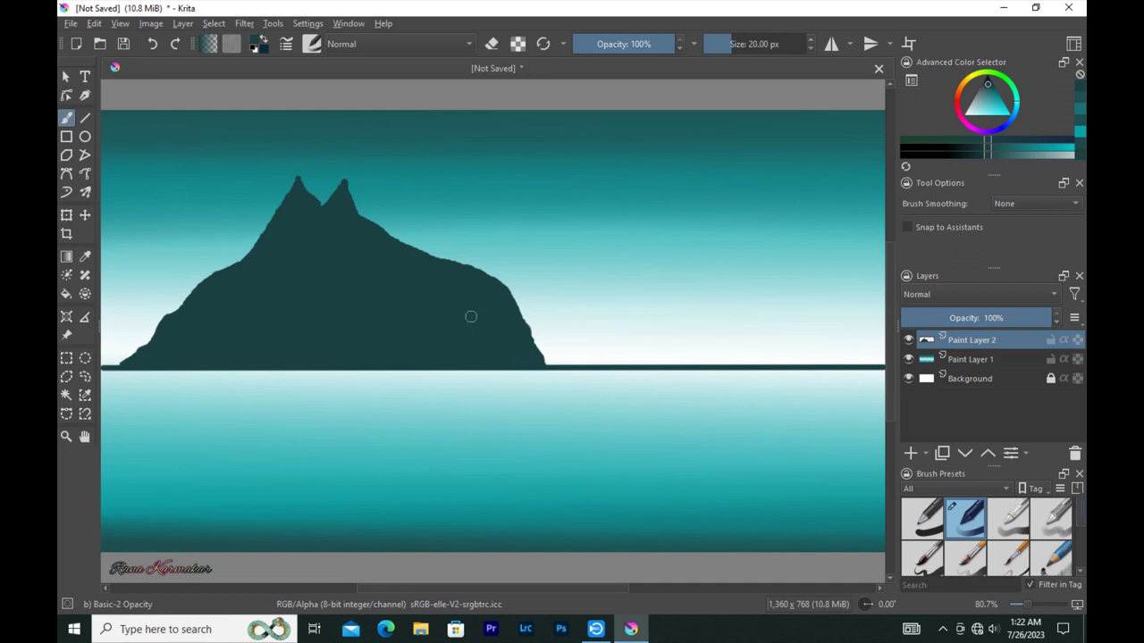
key(bracketleft)
drag(295, 182, 268, 225)
key(Insert)
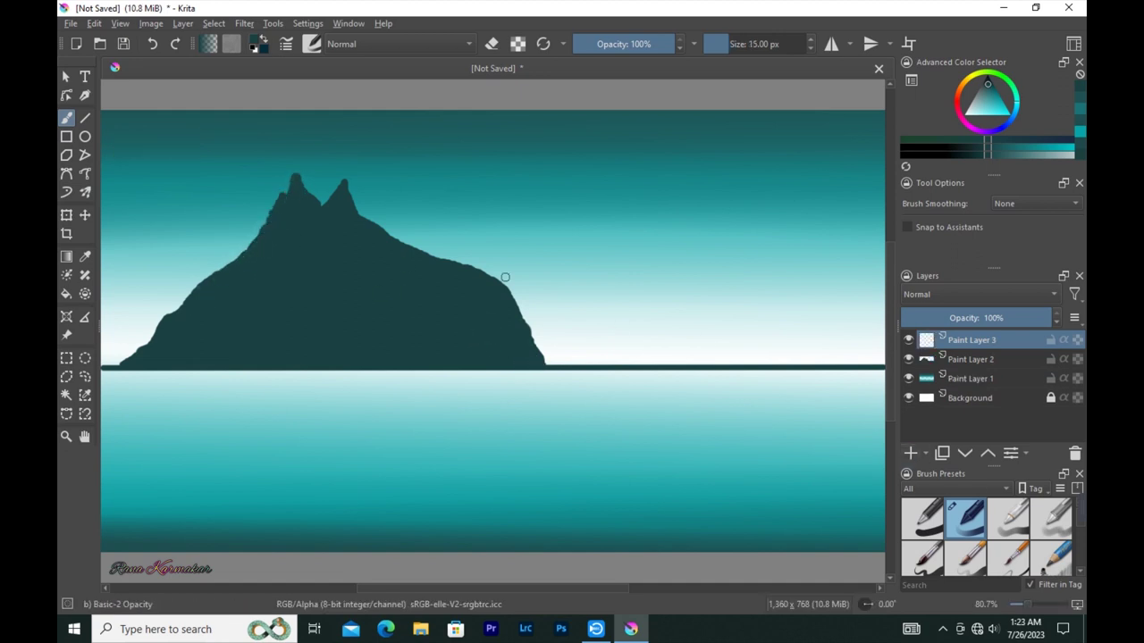
In lighter teal, start the second mountain right of the dark peak and outline its ridge
drag(988, 85, 994, 93)
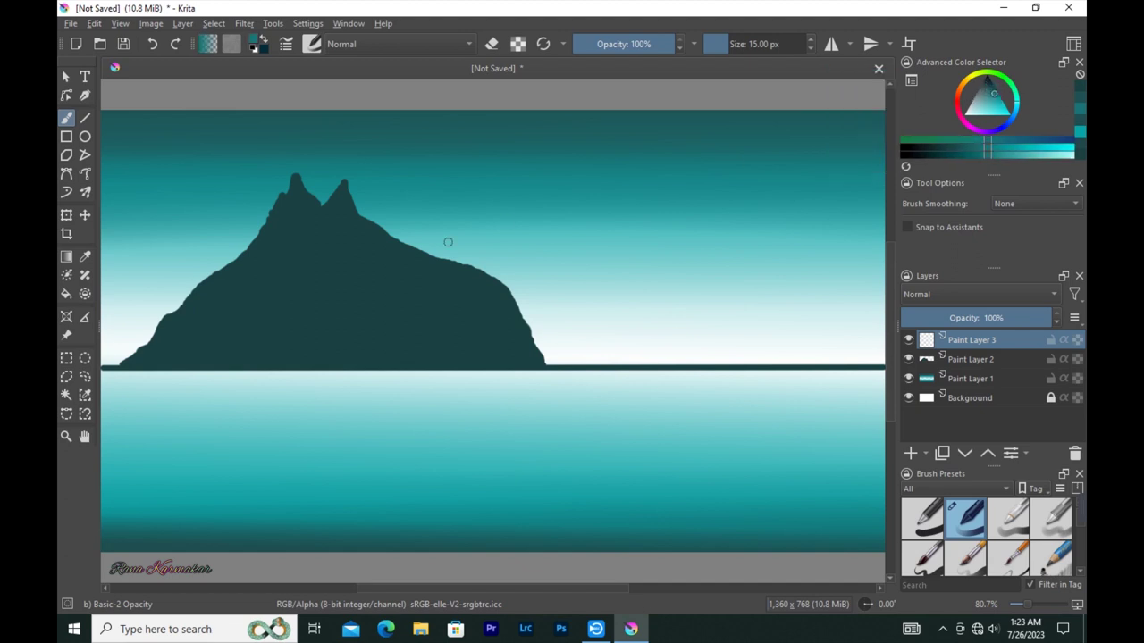
key(bracketleft)
mouse_move(511, 271)
mouse_down()
mouse_move(524, 256)
mouse_move(494, 284)
mouse_up()
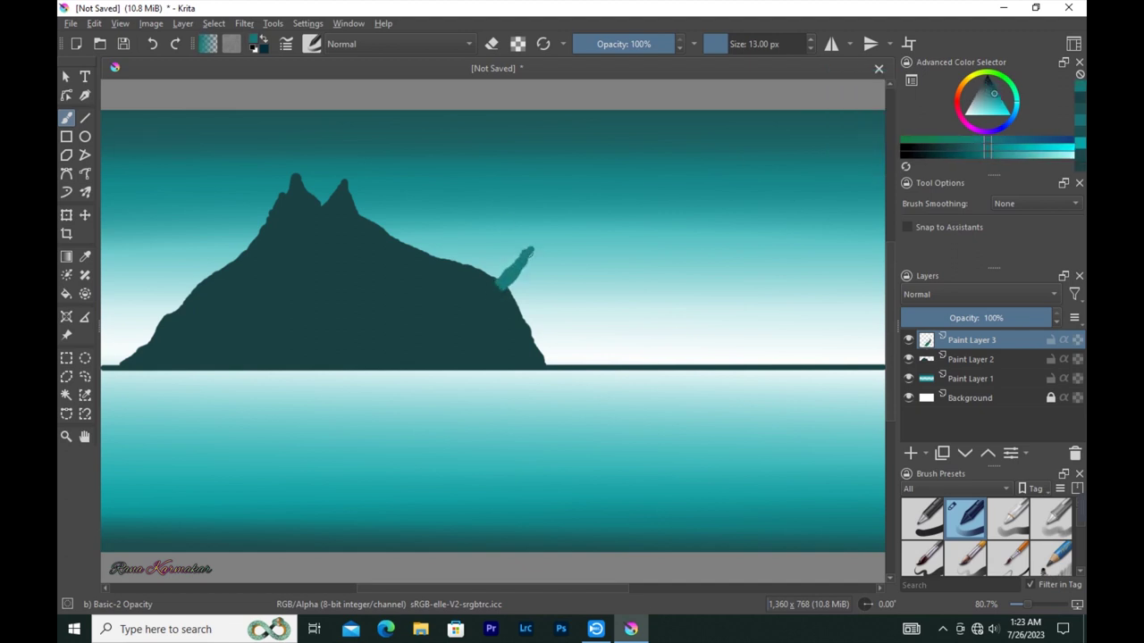
drag(526, 282, 528, 328)
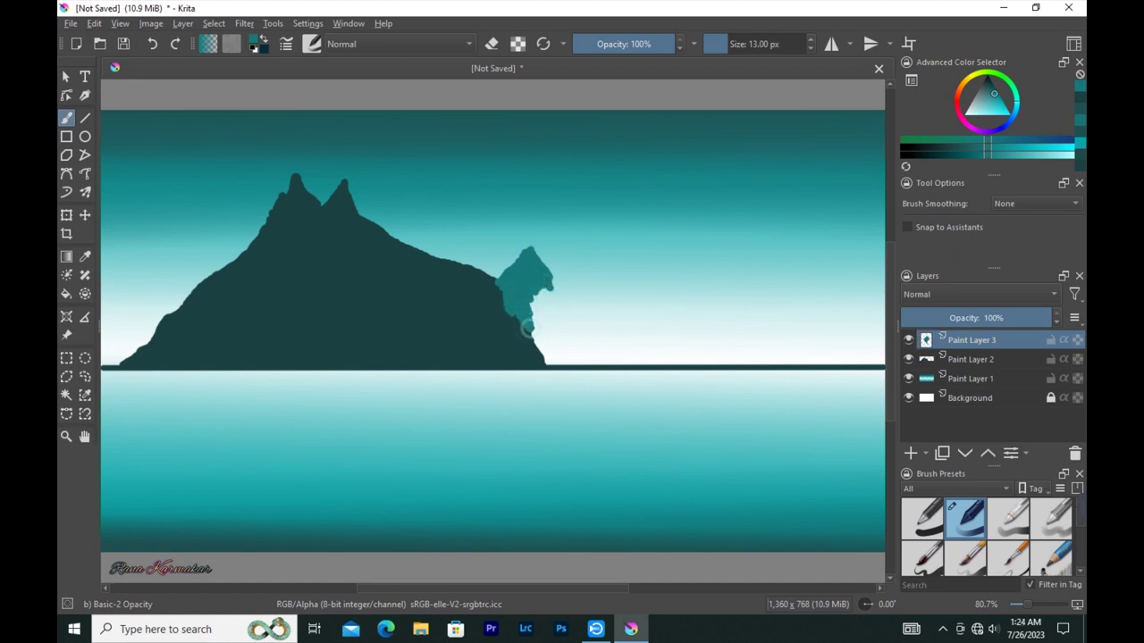
key(bracketleft)
drag(552, 284, 657, 256)
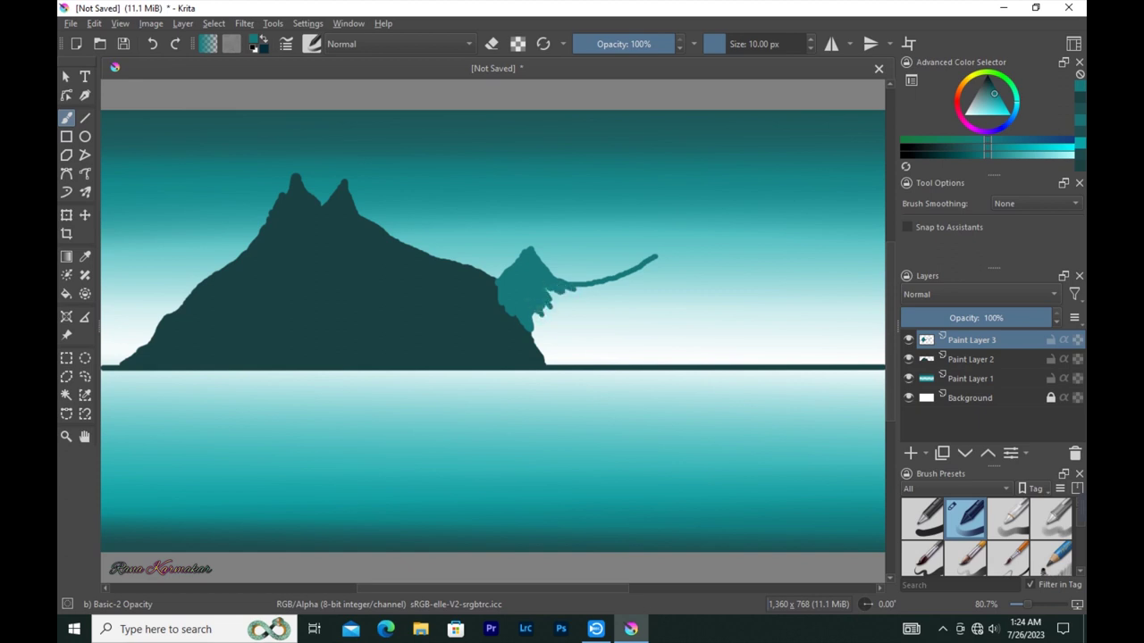
Fill and round off the lighter mountain, move its layer below Paint Layer 2, and add Paint Layer 4
key(bracketright)
key(bracketright)
key(bracketright)
mouse_move(532, 322)
mouse_down()
mouse_move(605, 286)
mouse_move(553, 340)
mouse_move(659, 261)
mouse_move(613, 310)
mouse_up()
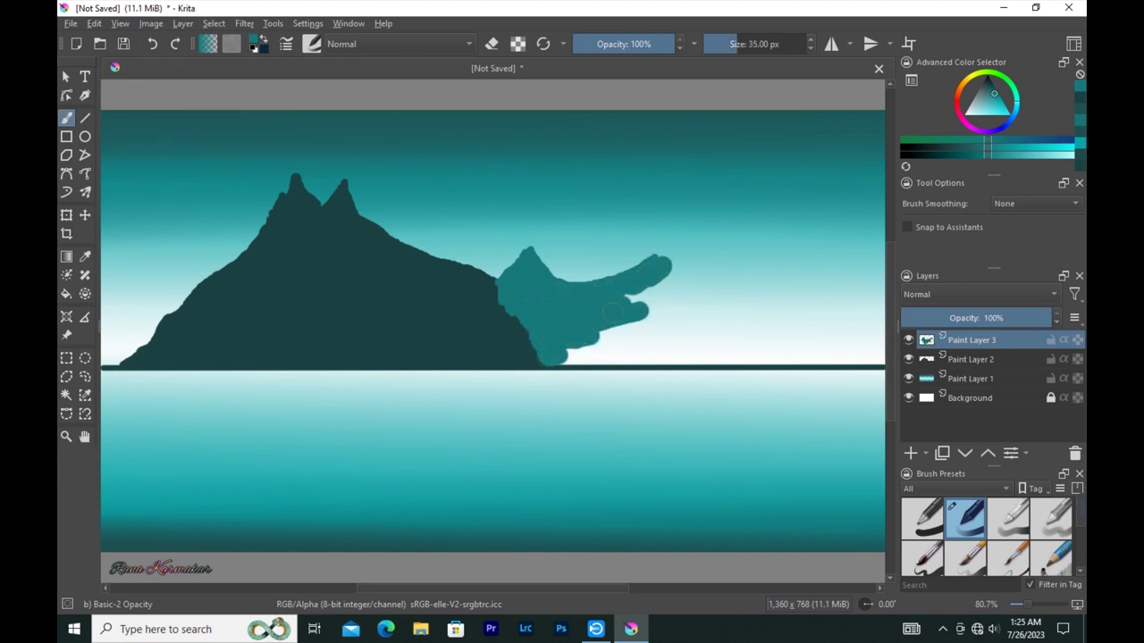
key(bracketleft)
key(bracketleft)
key(bracketleft)
key(bracketright)
key(bracketright)
key(bracketright)
mouse_move(681, 268)
mouse_down()
mouse_move(662, 286)
mouse_move(694, 286)
mouse_move(689, 301)
mouse_move(605, 357)
mouse_move(695, 352)
mouse_move(628, 353)
mouse_up()
drag(971, 340, 1007, 380)
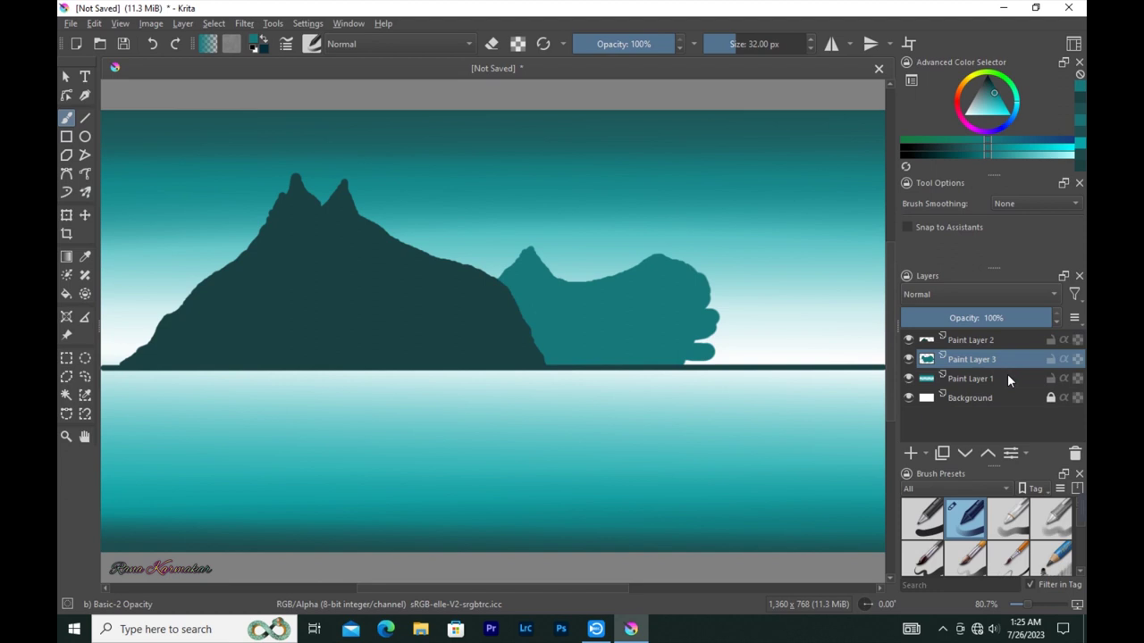
key(Insert)
key(bracketleft)
key(bracketleft)
key(bracketleft)
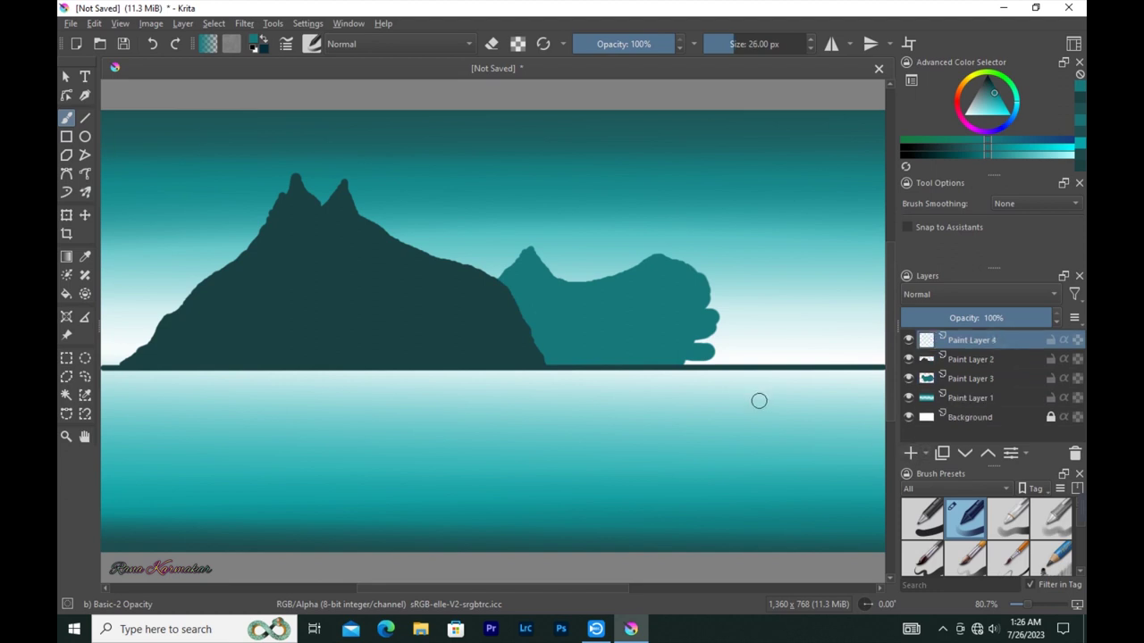
Paint a mid-teal distant ridge along the right horizon and move Paint Layer 4 below Paint Layer 2
key(bracketleft)
key(bracketleft)
key(bracketleft)
drag(992, 96, 991, 90)
mouse_move(509, 300)
mouse_down()
mouse_move(559, 318)
mouse_move(842, 239)
mouse_move(613, 330)
mouse_move(546, 337)
mouse_move(548, 350)
mouse_move(685, 349)
mouse_move(634, 327)
mouse_move(858, 241)
mouse_move(741, 306)
mouse_move(848, 295)
mouse_move(745, 327)
mouse_move(883, 359)
mouse_move(754, 309)
mouse_move(600, 355)
mouse_move(676, 358)
mouse_up()
key(bracketright)
key(bracketright)
key(bracketright)
key(e)
key(e)
drag(598, 363, 772, 359)
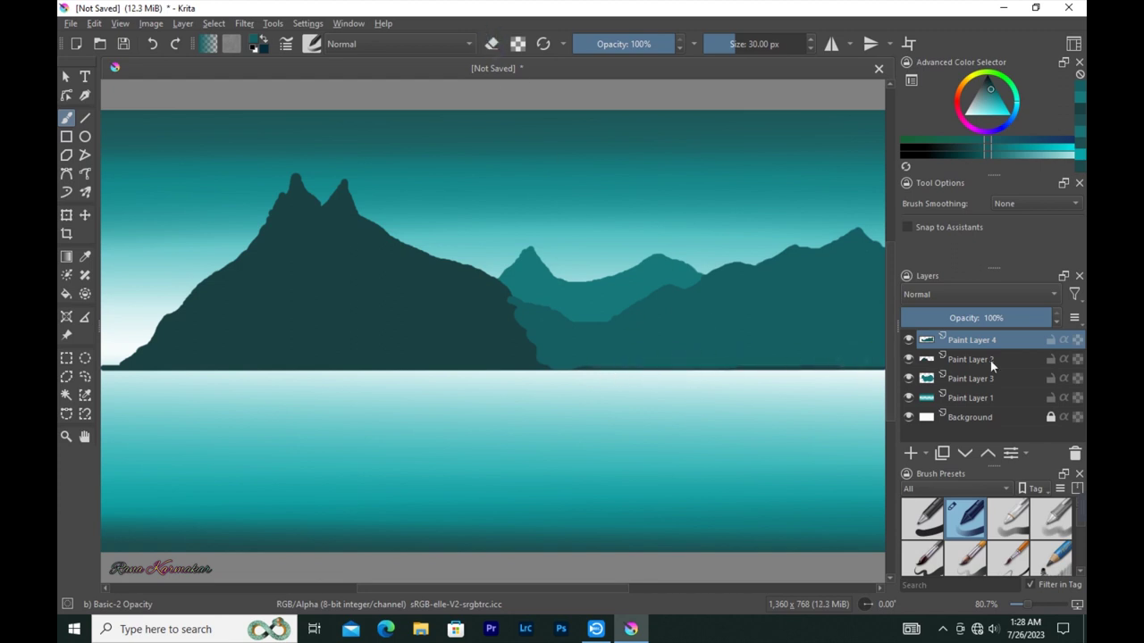
drag(990, 365, 990, 368)
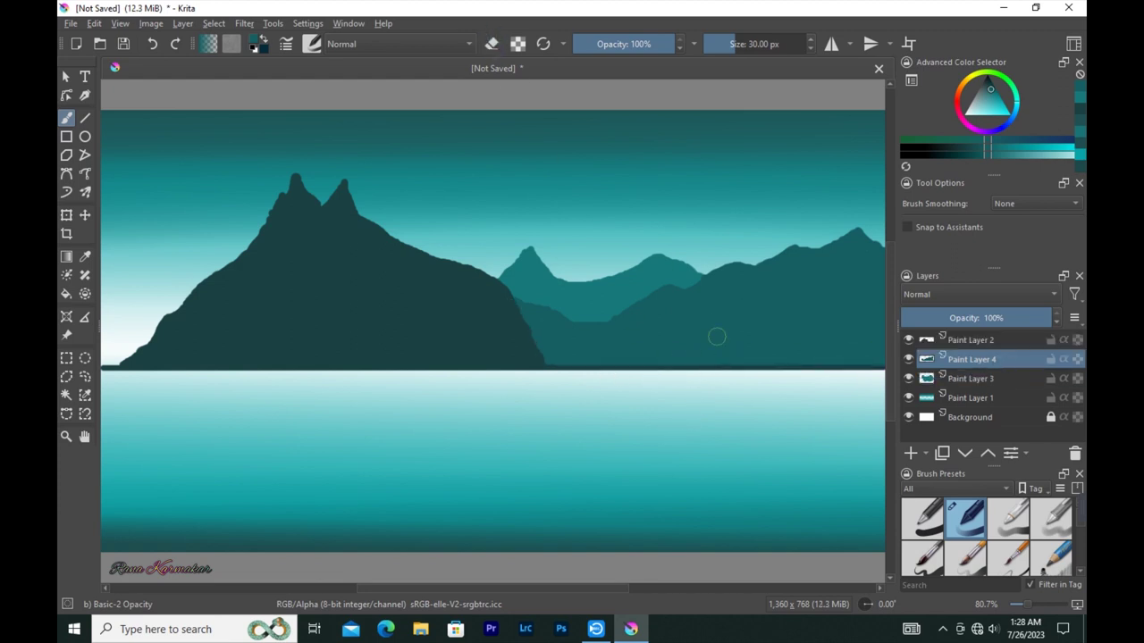
Paint distant hills out to the left edge, then add Paint Layer 5 above Paint Layer 2
key(bracketleft)
key(bracketleft)
key(bracketleft)
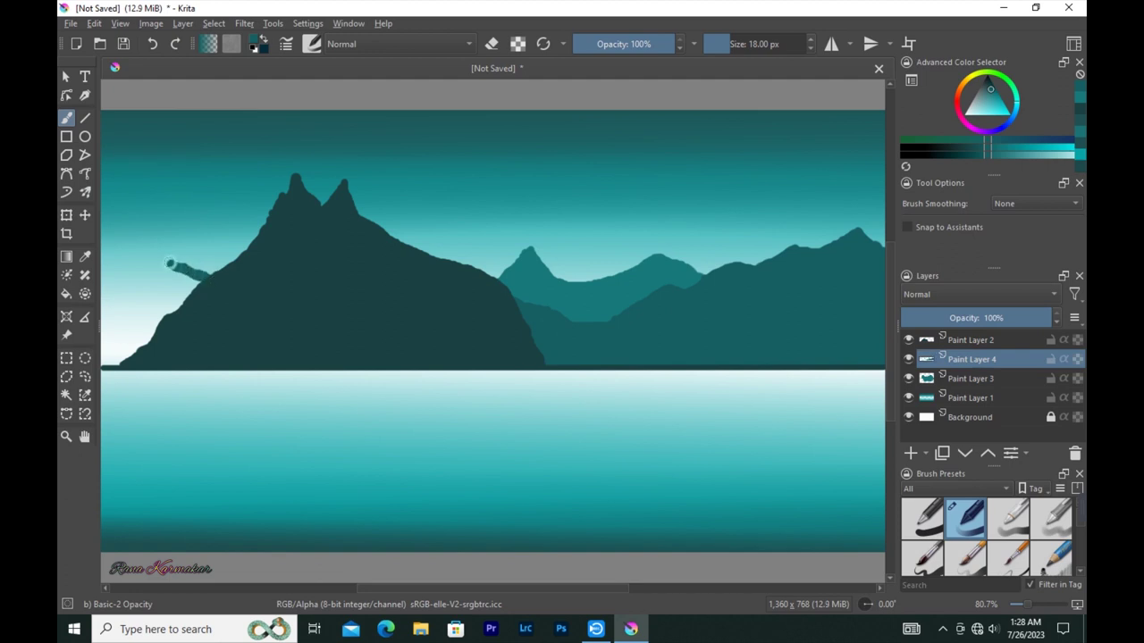
drag(170, 262, 104, 266)
key(bracketright)
key(bracketright)
key(bracketright)
mouse_move(196, 279)
mouse_down()
mouse_move(92, 309)
mouse_move(115, 358)
mouse_up()
key(bracketleft)
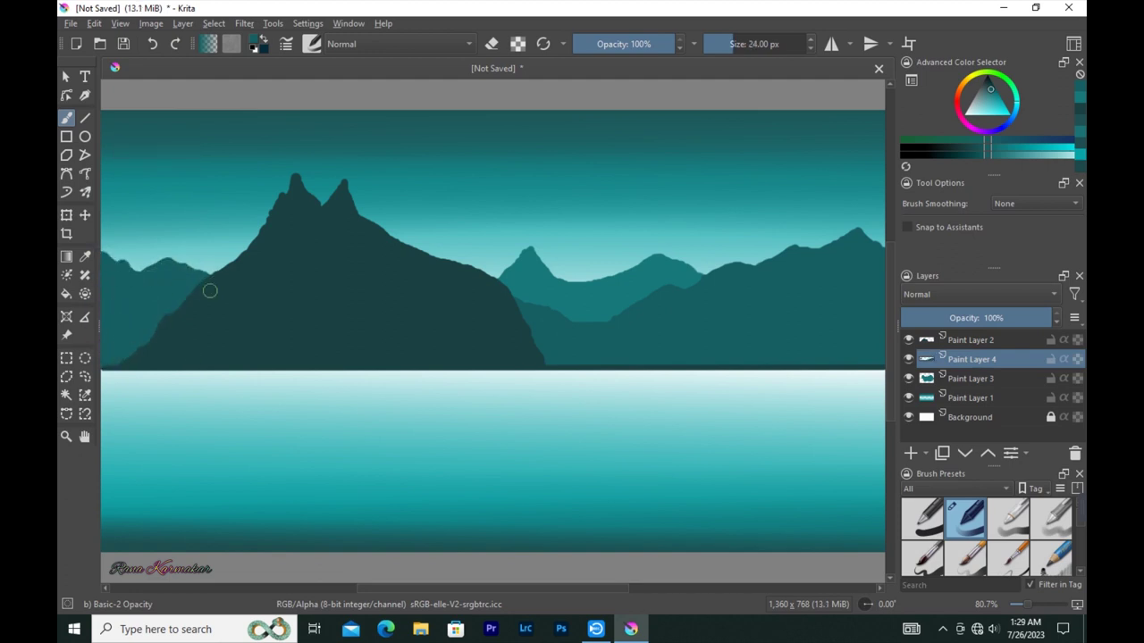
click(974, 339)
click(909, 457)
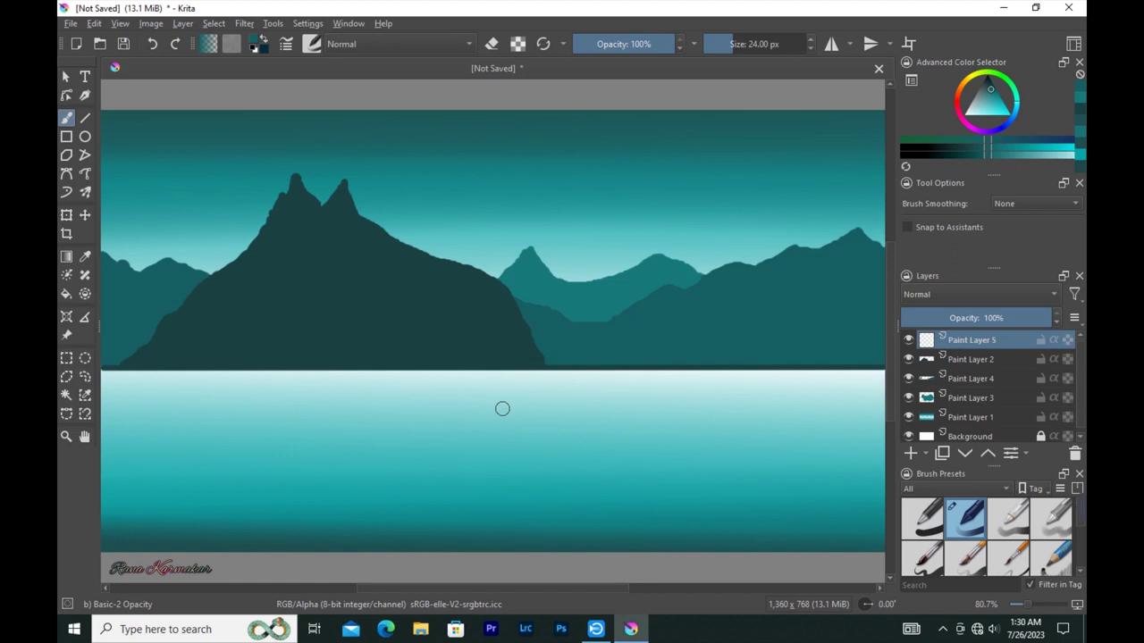
Pick a darker painting colour via the colour selector and return to the freehand brush
key(p)
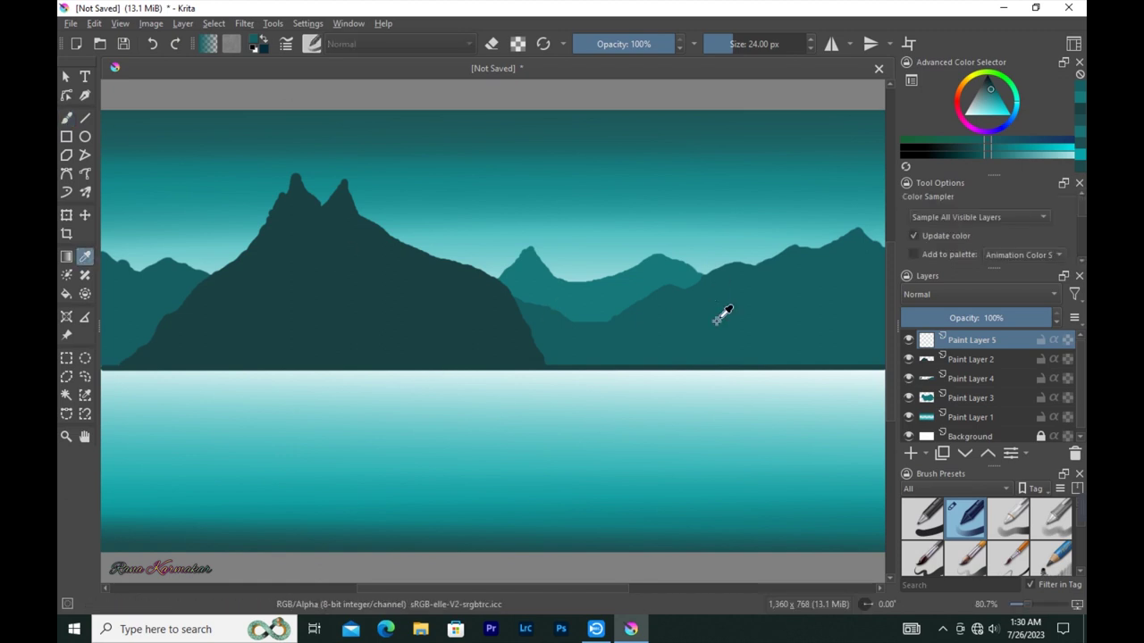
click(911, 80)
click(669, 127)
key(Escape)
click(987, 152)
key(b)
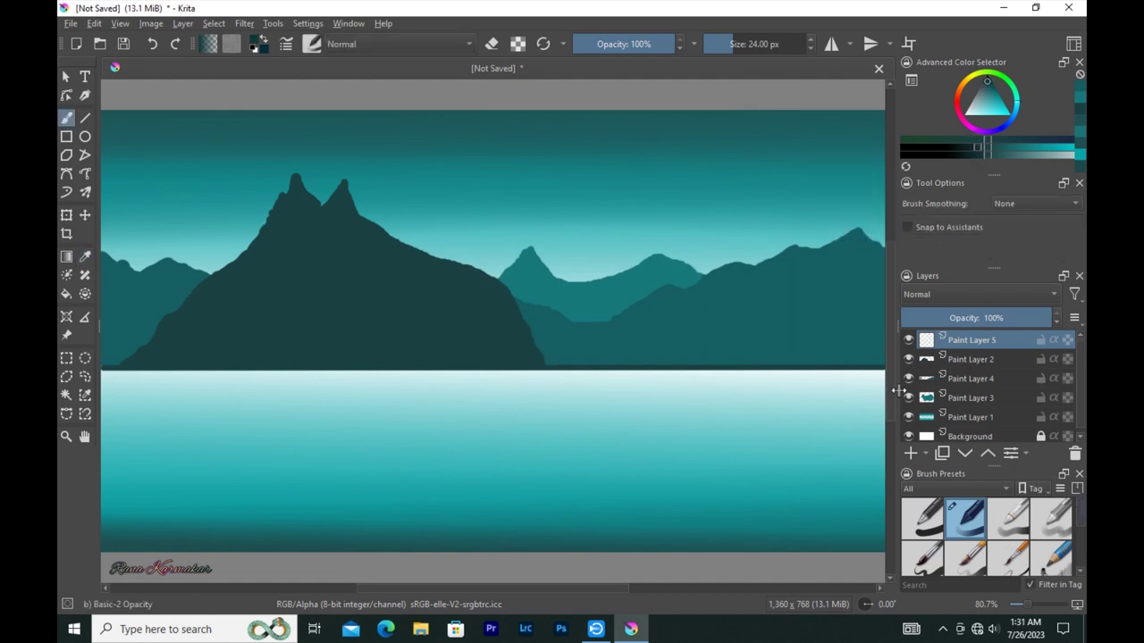
Paint over the light strip at the mountain's lower-left base, then add Paint Layer 6
mouse_move(101, 349)
mouse_down()
mouse_move(288, 255)
mouse_move(507, 345)
mouse_up()
key(bracketright)
key(bracketright)
key(bracketright)
mouse_move(217, 306)
mouse_down()
mouse_move(301, 286)
mouse_move(375, 319)
mouse_move(293, 310)
mouse_move(294, 324)
mouse_move(181, 357)
mouse_move(375, 357)
mouse_up()
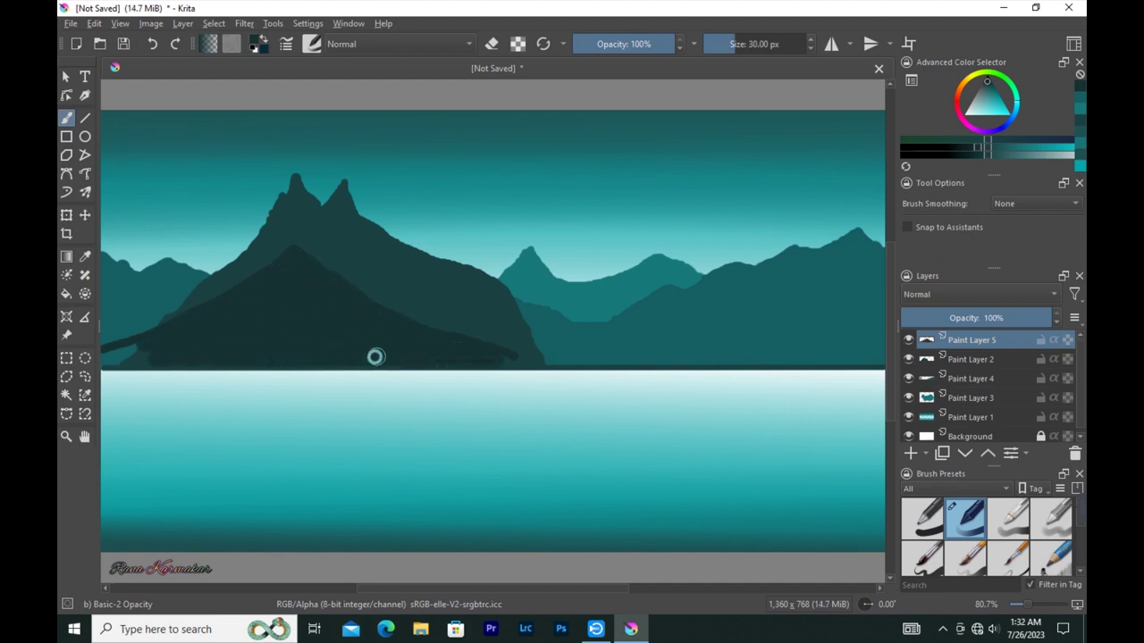
mouse_move(466, 356)
mouse_down()
mouse_move(209, 363)
mouse_move(197, 345)
mouse_up()
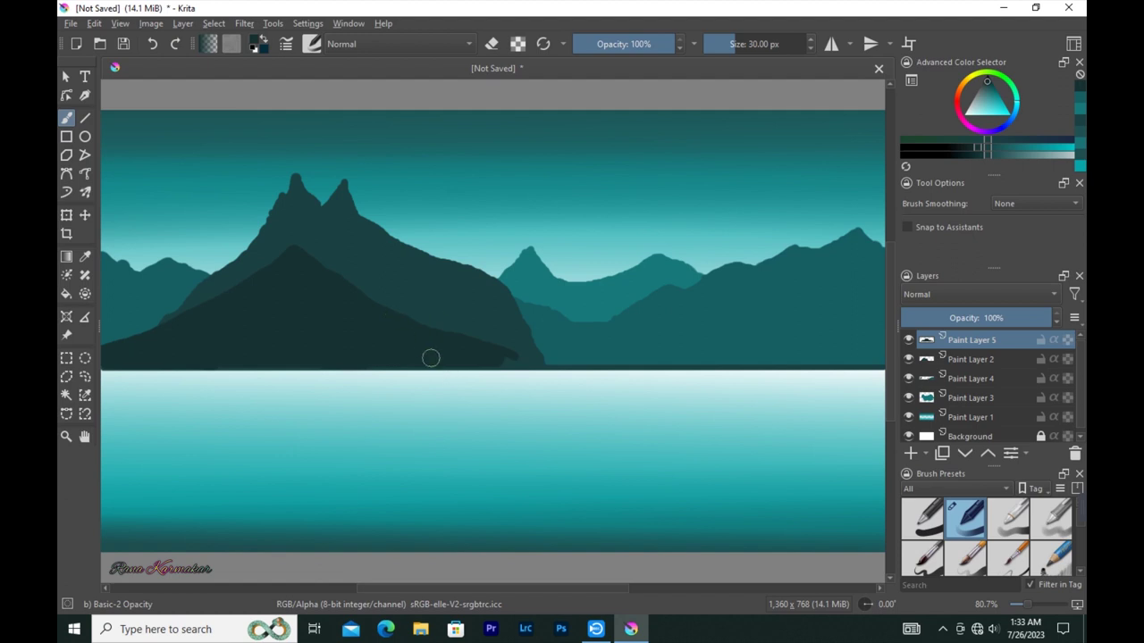
key(Insert)
key(bracketleft)
key(bracketleft)
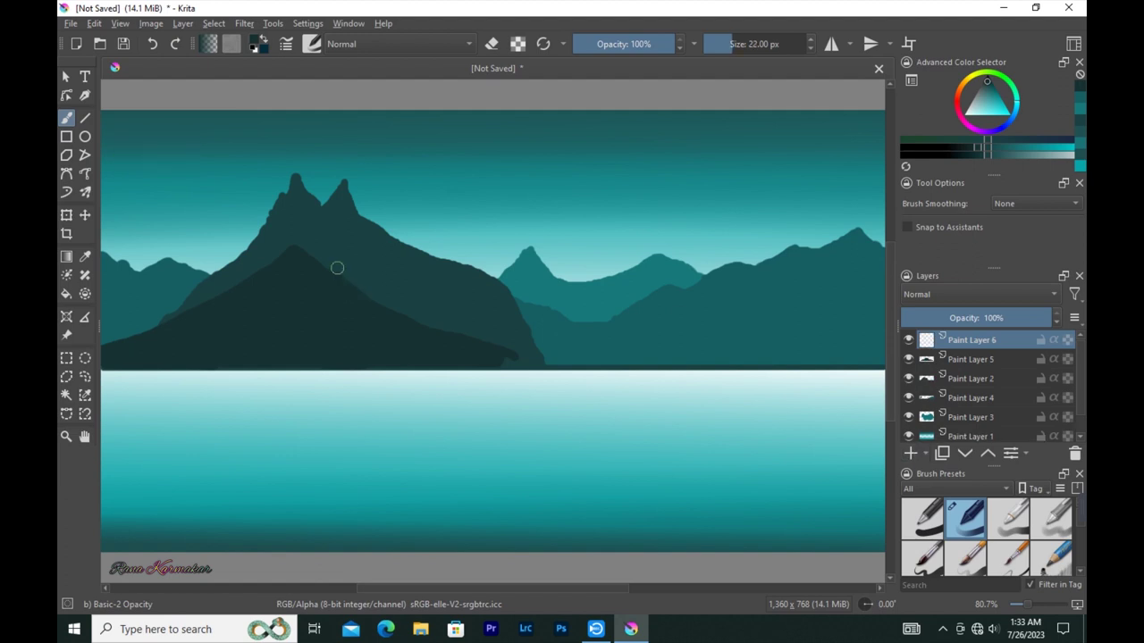
Sample the dark mountain colour and, on Paint Layer 6, paint a 15 px stroke down the slope
key(Page_Down)
click(994, 91)
click(312, 44)
click(82, 258)
click(1001, 344)
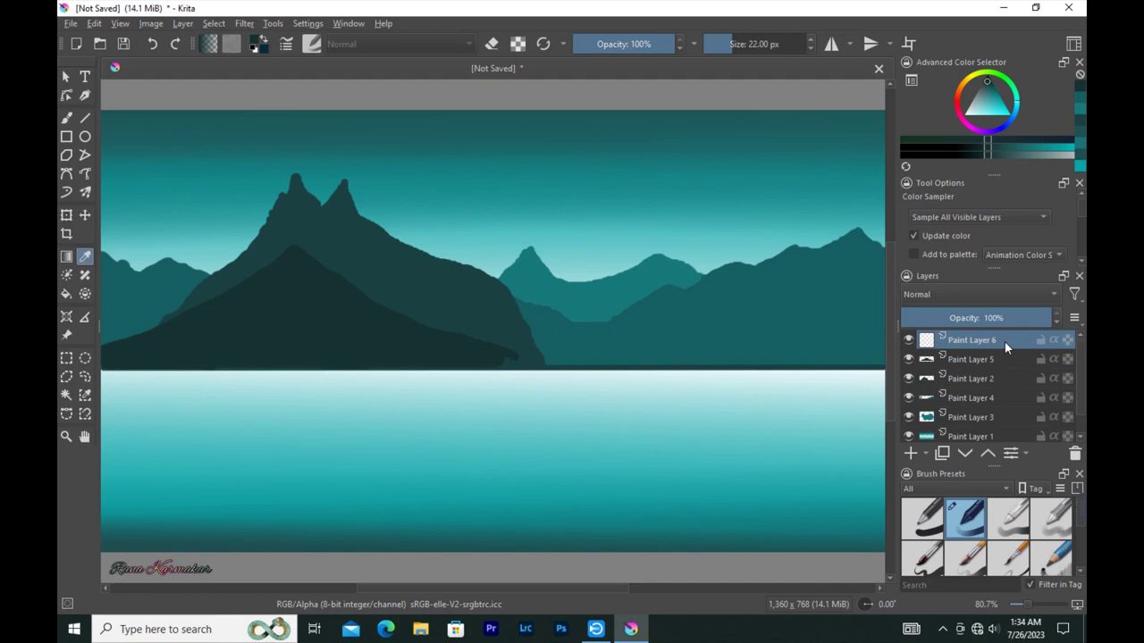
key(b)
key(bracketleft)
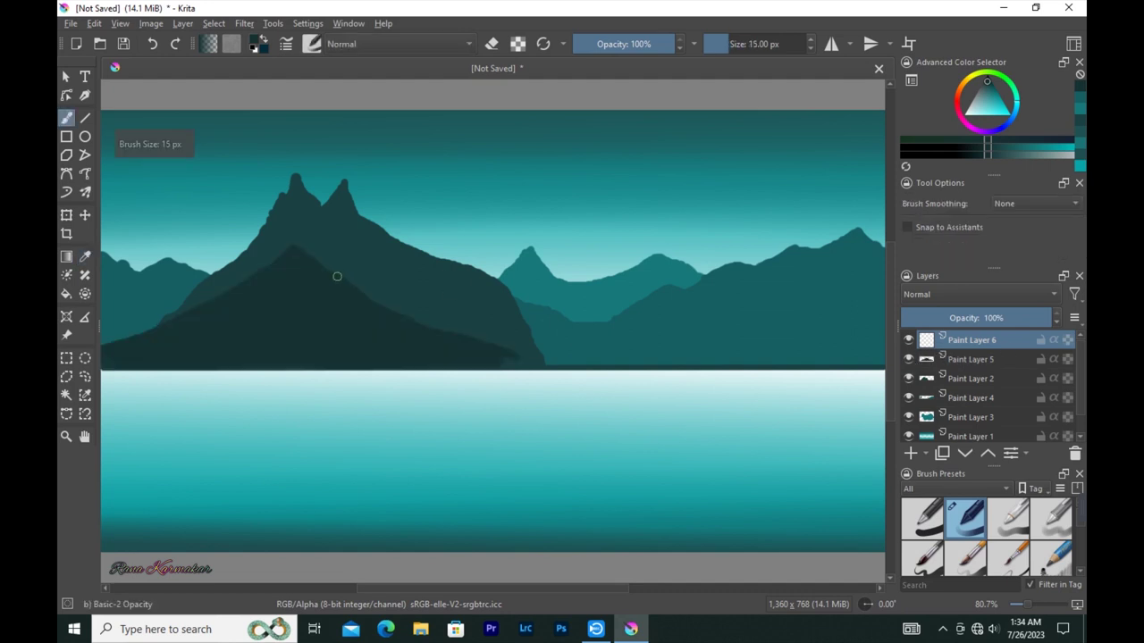
drag(347, 272, 482, 341)
Fill the new mountain's interior solid dark, toggling Paint Layer 5's visibility to compare
click(908, 359)
key(bracketright)
key(bracketright)
mouse_move(298, 331)
mouse_down()
mouse_move(319, 324)
mouse_move(298, 355)
mouse_move(265, 355)
mouse_up()
key(bracketleft)
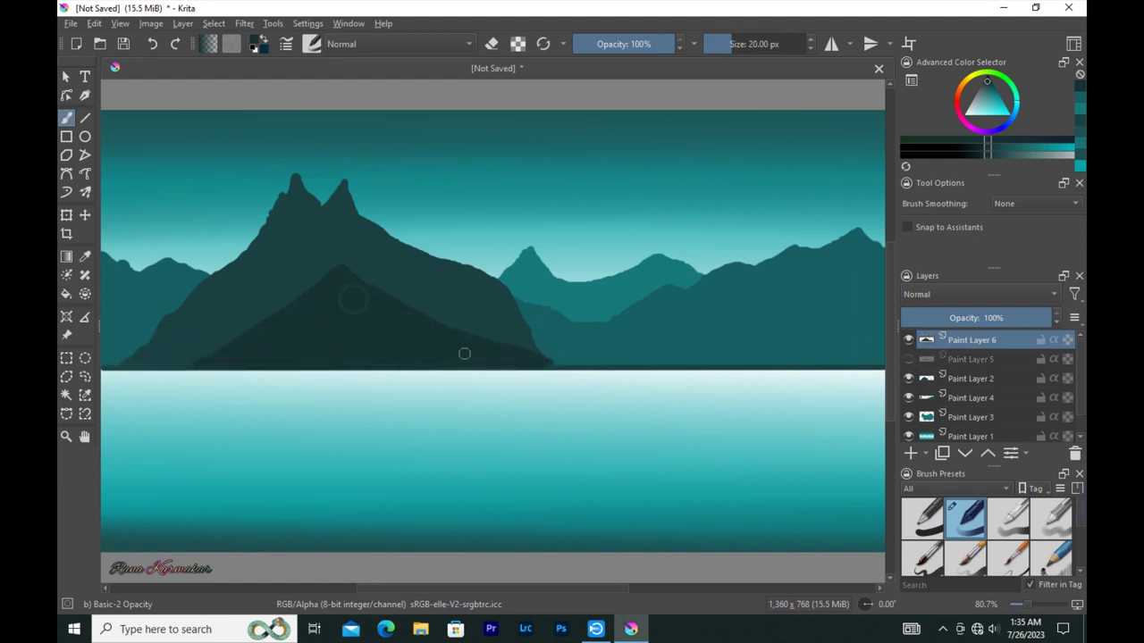
click(909, 359)
click(909, 359)
click(909, 359)
key(bracketleft)
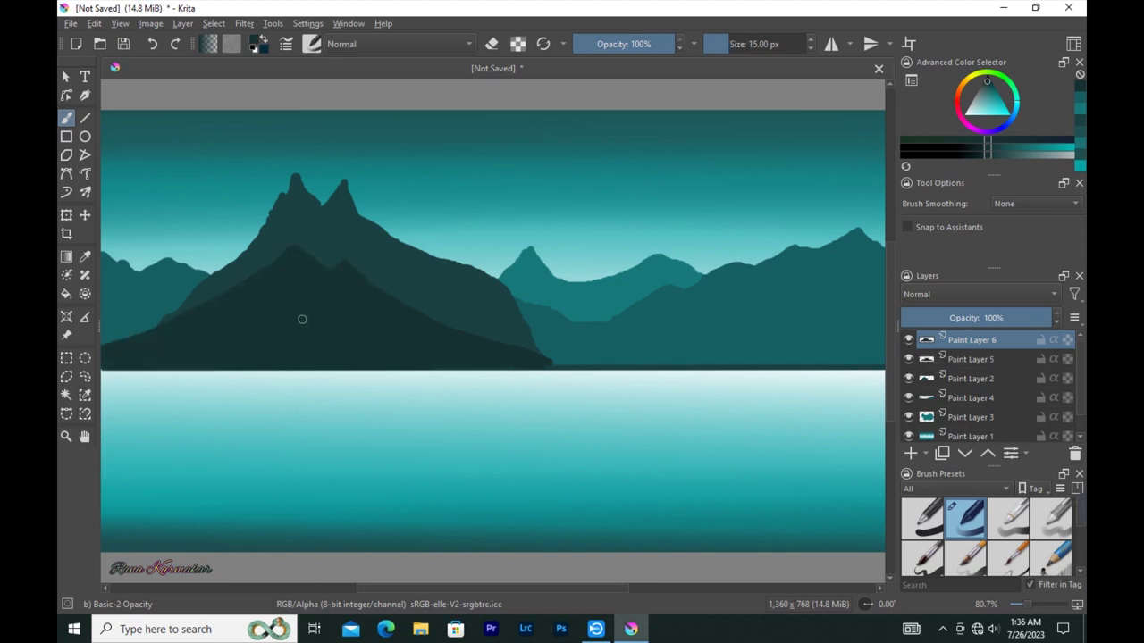
On Paint Layer 2, sketch a dark ridge rising to the right with strokes beneath it
click(969, 417)
click(929, 379)
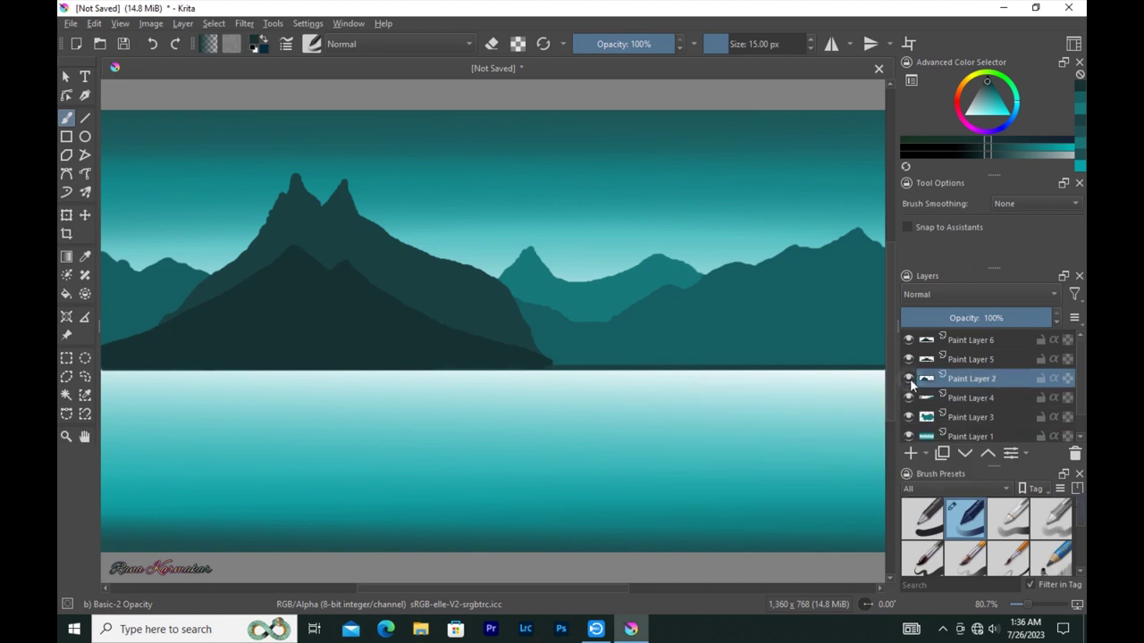
drag(572, 353, 852, 268)
mouse_move(597, 357)
mouse_down()
mouse_move(707, 365)
mouse_move(635, 350)
mouse_move(567, 363)
mouse_move(702, 312)
mouse_move(806, 352)
mouse_move(848, 286)
mouse_move(866, 373)
mouse_up()
click(1005, 338)
On Paint Layer 5, draw a dark ridge to the right edge and fill down to the horizon
click(929, 358)
ctrl+click(265, 271)
key(bracketleft)
key(bracketleft)
key(bracketleft)
mouse_move(546, 352)
mouse_down()
mouse_move(644, 343)
mouse_move(827, 281)
mouse_up()
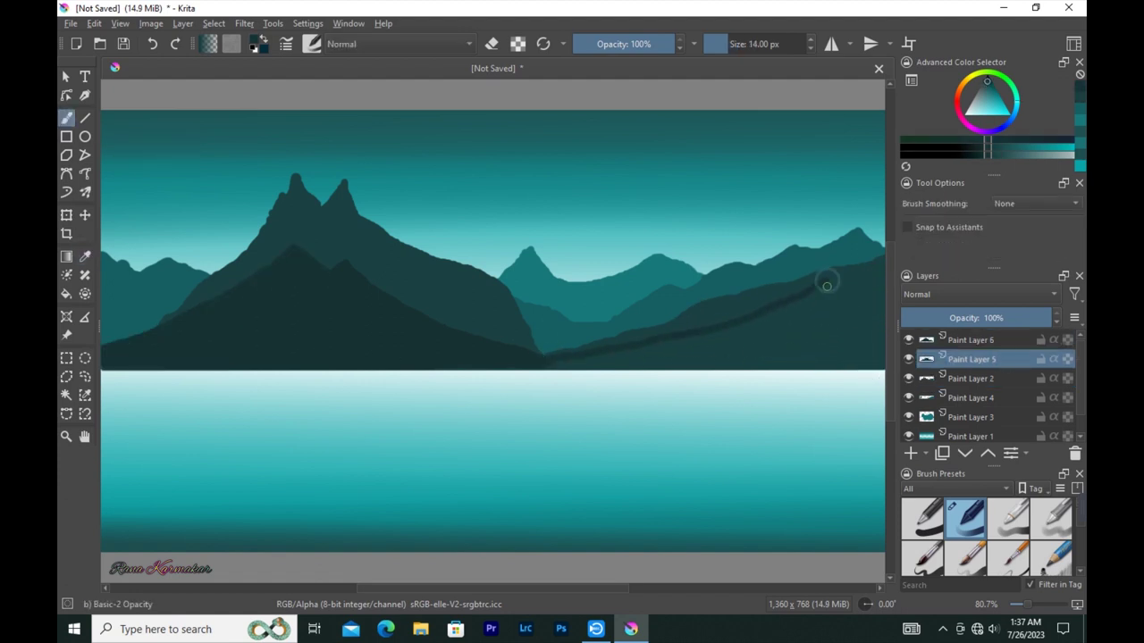
drag(773, 315, 621, 367)
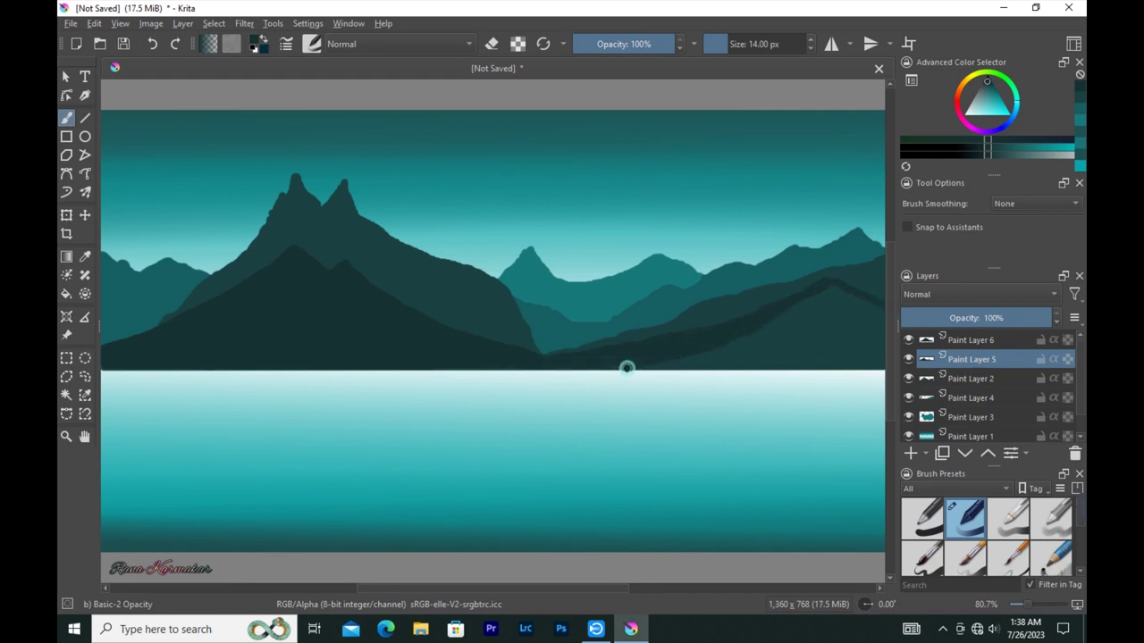
key(bracketright)
key(bracketright)
key(bracketright)
mouse_move(828, 309)
mouse_down()
mouse_move(834, 296)
mouse_move(796, 359)
mouse_up()
key(bracketleft)
key(bracketleft)
key(bracketleft)
drag(602, 360, 756, 381)
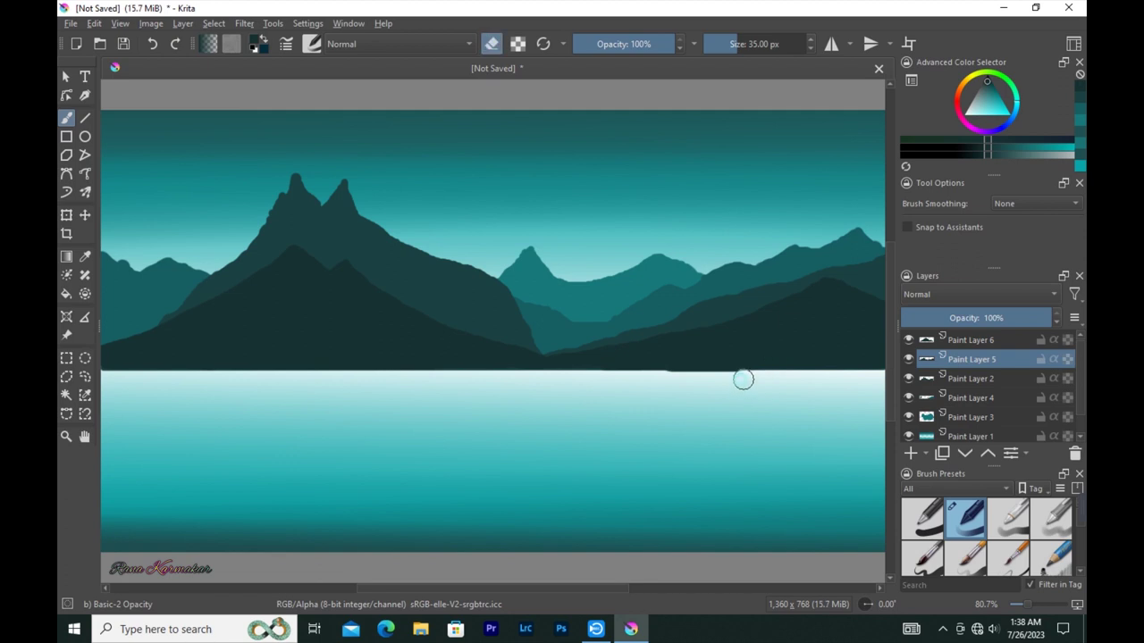
On Paint Layer 6, draw and fill a dark ridge rising to a right-hand peak
click(909, 349)
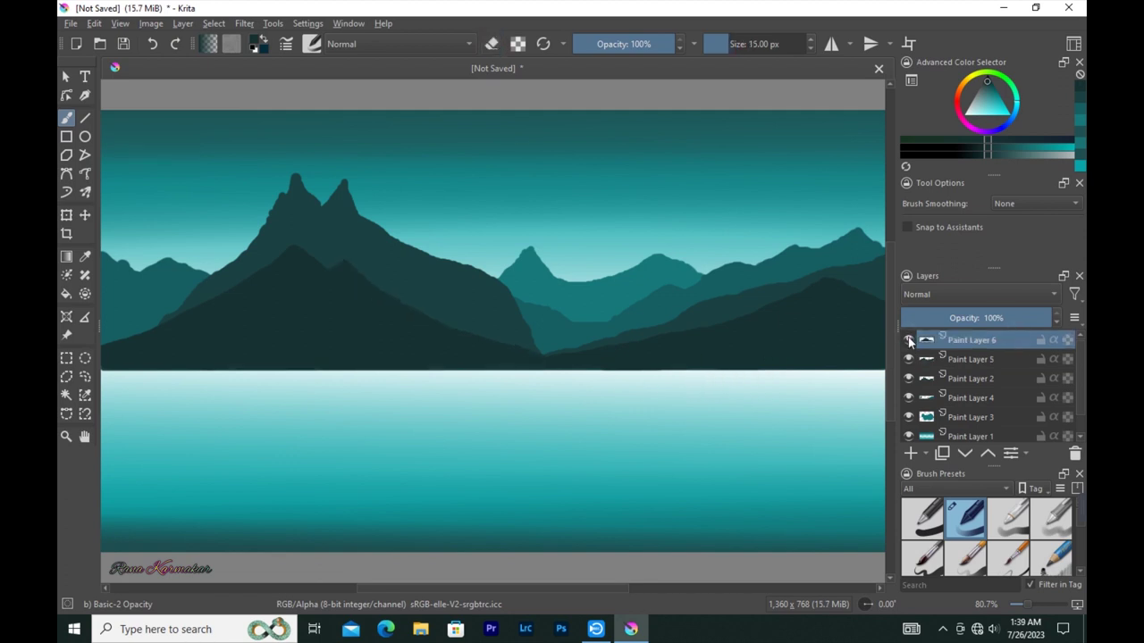
mouse_move(541, 360)
mouse_down()
mouse_move(748, 321)
mouse_move(837, 322)
mouse_up()
key(bracketright)
key(bracketright)
key(bracketright)
mouse_move(763, 319)
mouse_down()
mouse_move(722, 350)
mouse_move(802, 357)
mouse_move(714, 343)
mouse_move(563, 367)
mouse_up()
key(bracketleft)
key(bracketleft)
key(bracketleft)
Draw and fill a dark foreground peak left of centre
mouse_move(339, 266)
mouse_down()
mouse_move(190, 368)
mouse_move(352, 271)
mouse_move(536, 355)
mouse_up()
key(bracketright)
key(bracketright)
key(bracketright)
mouse_move(332, 287)
mouse_down()
mouse_move(523, 365)
mouse_move(209, 373)
mouse_move(357, 319)
mouse_up()
key(bracketleft)
key(bracketleft)
key(bracketleft)
Erase the dark fringe below the horizon, extend the dark horizon strip, and show Paint Layer 5 again
key(e)
key(e)
key(e)
drag(465, 378, 608, 377)
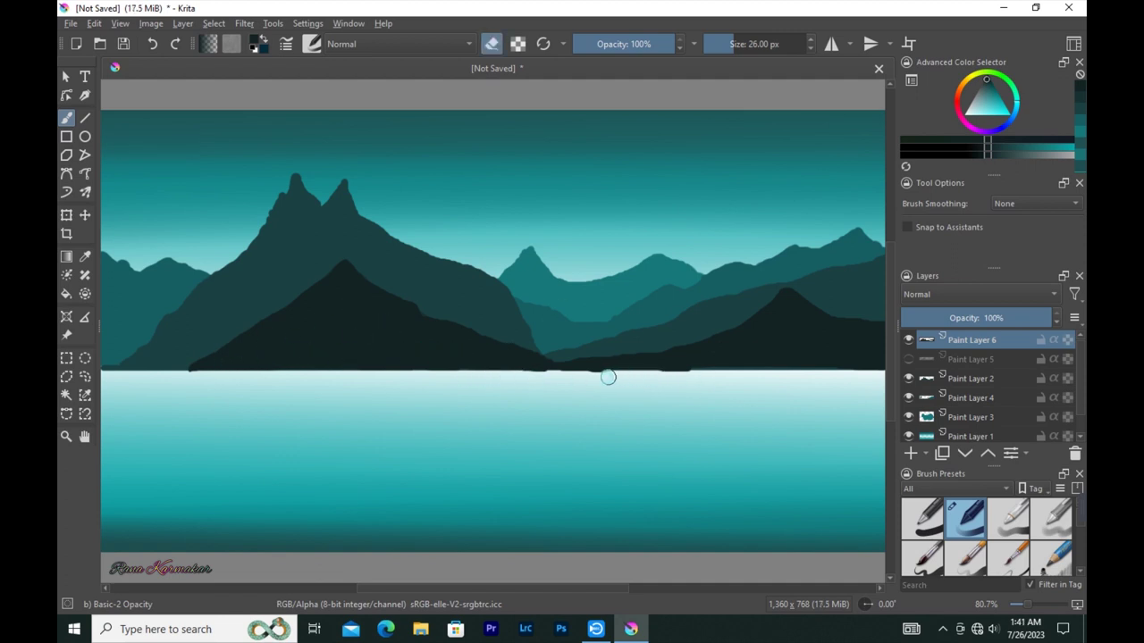
key(e)
mouse_move(705, 358)
mouse_down()
mouse_move(830, 360)
mouse_move(736, 339)
mouse_up()
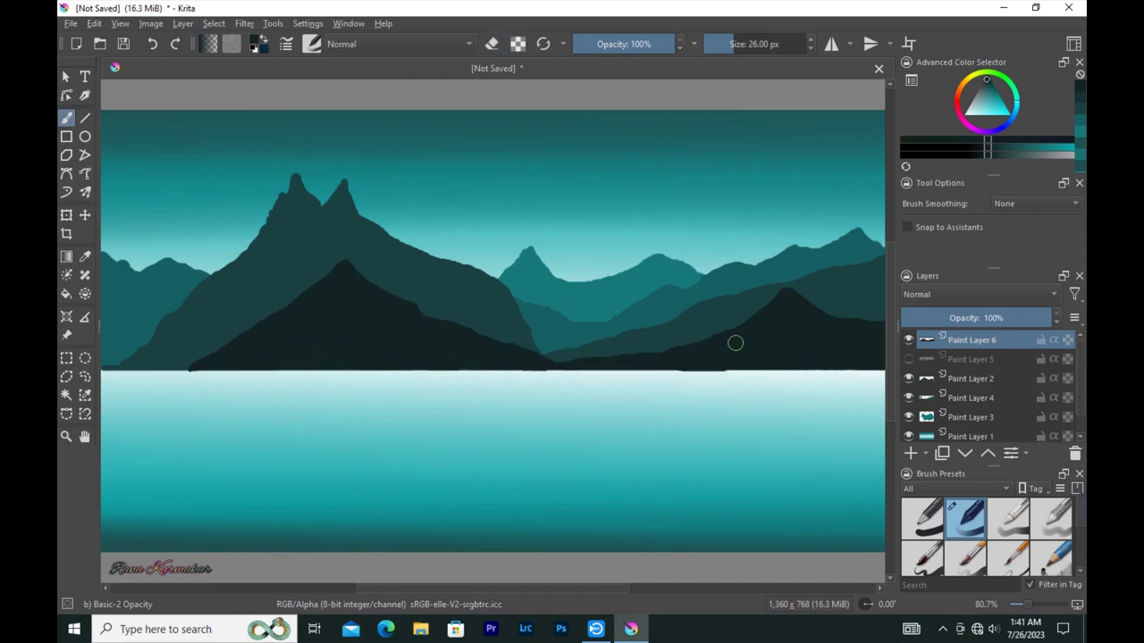
click(908, 358)
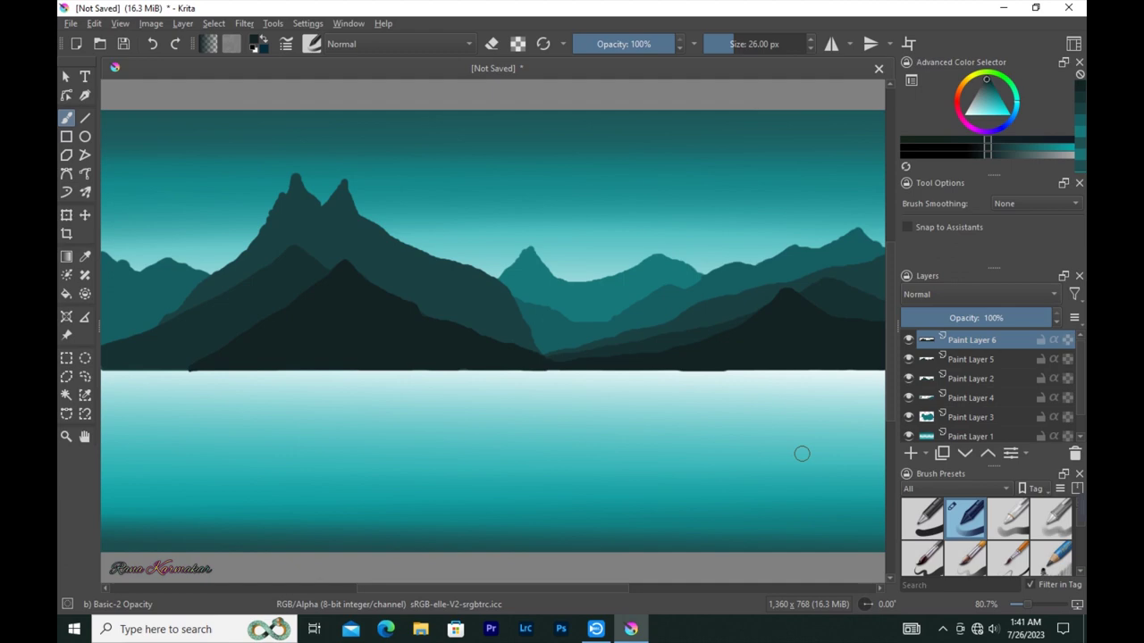
click(909, 398)
Load the ENV Paint Break Brush preset with a new tip shape and a lighter teal colour
click(312, 44)
click(384, 72)
click(349, 88)
click(529, 236)
click(312, 44)
click(312, 44)
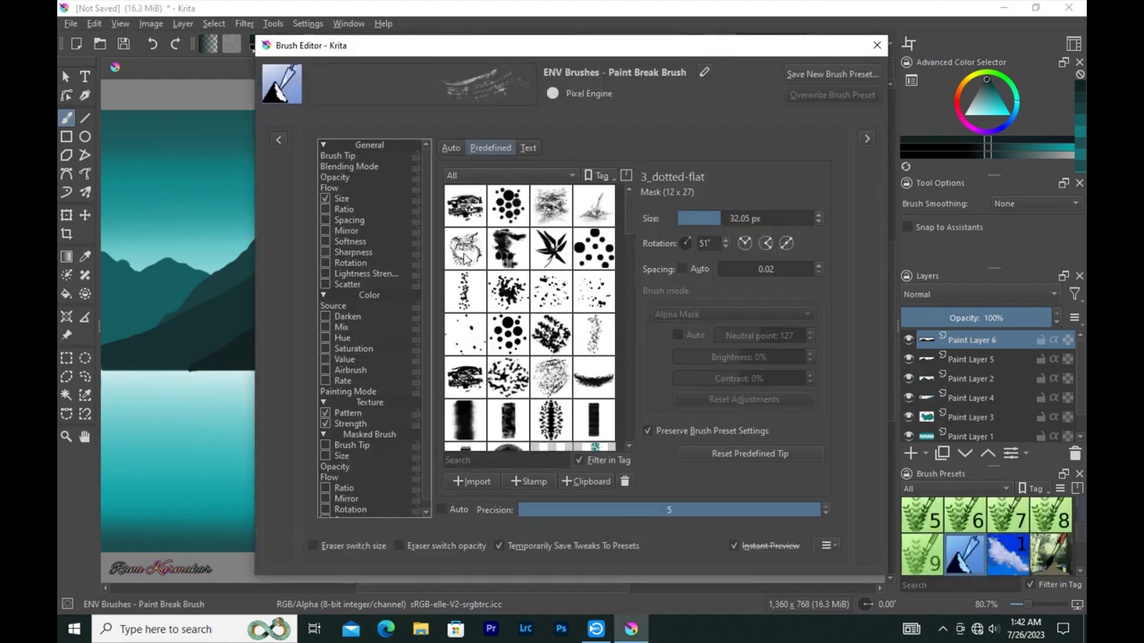
click(464, 248)
click(350, 219)
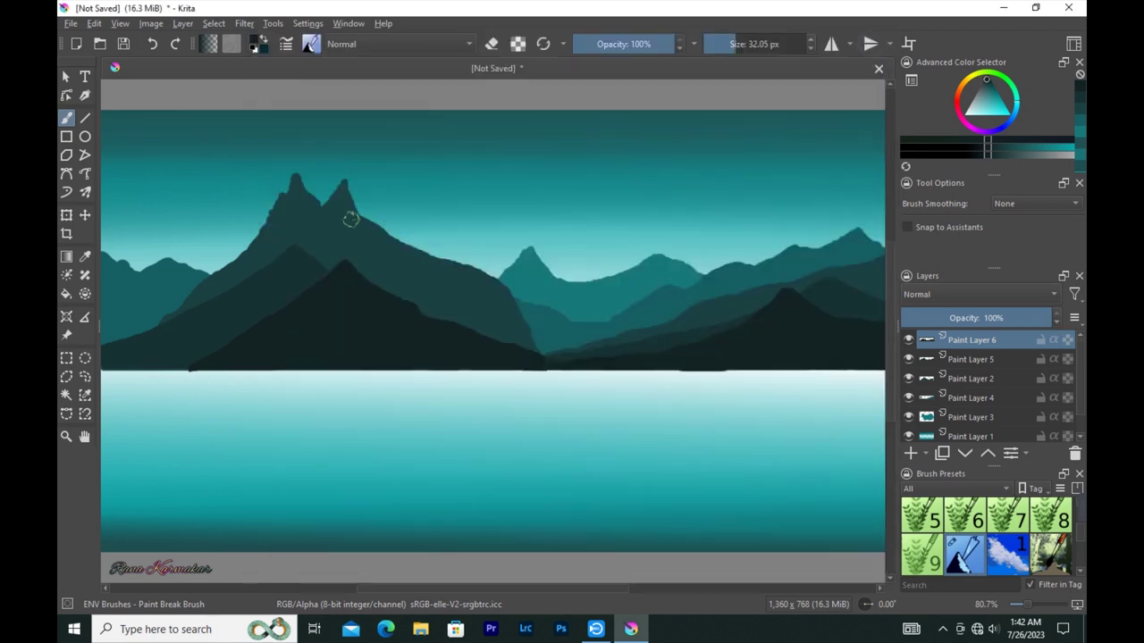
click(988, 93)
Paint light texture down the mountain slope, then erase part of it from the ridge
mouse_move(344, 207)
mouse_down()
mouse_move(383, 238)
mouse_move(382, 258)
mouse_move(480, 280)
mouse_up()
key(bracketleft)
mouse_move(345, 195)
mouse_down()
mouse_move(362, 254)
mouse_move(468, 306)
mouse_move(414, 270)
mouse_move(390, 270)
mouse_move(405, 296)
mouse_up()
key(bracketright)
key(bracketright)
key(bracketright)
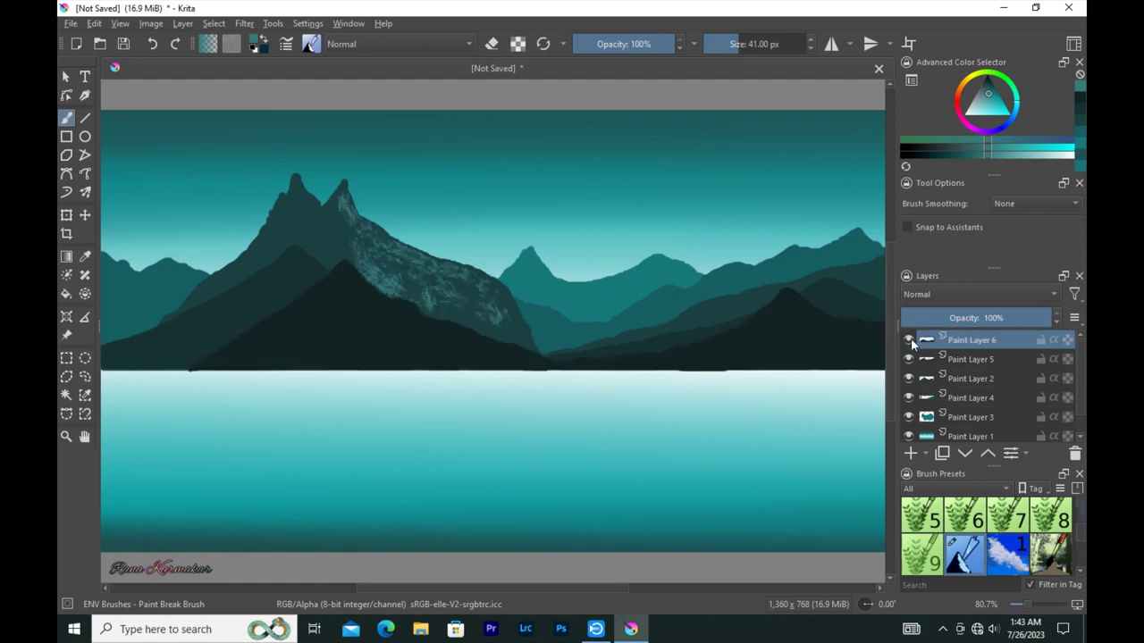
key(e)
mouse_move(365, 237)
mouse_down()
mouse_move(416, 258)
mouse_move(368, 278)
mouse_up()
key(ctrl+z)
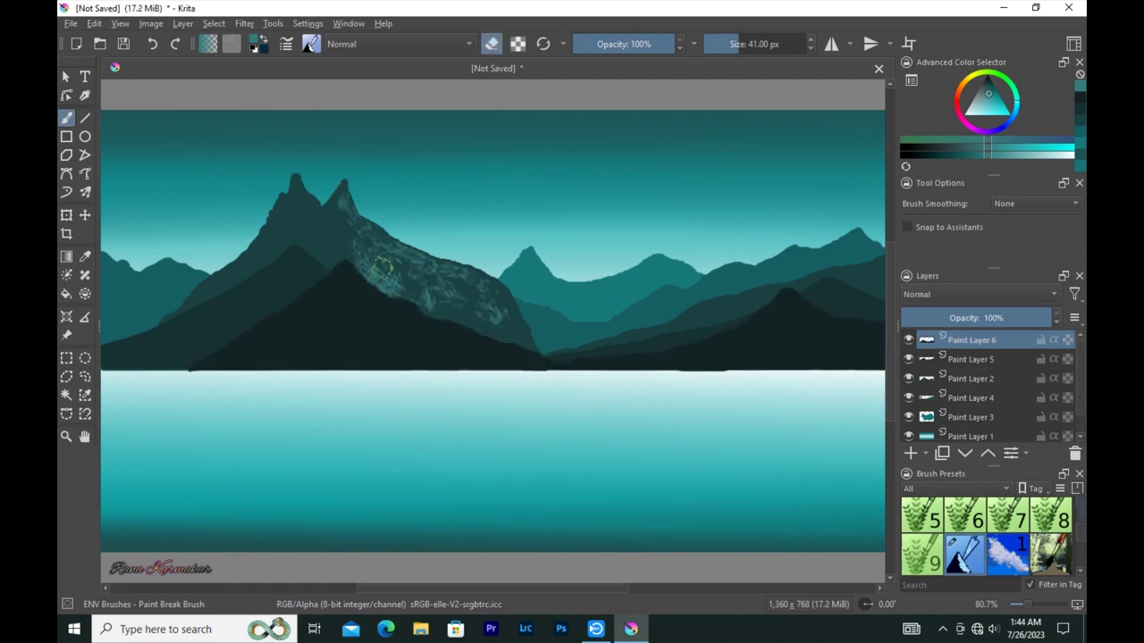
mouse_move(381, 266)
mouse_down()
mouse_move(420, 307)
mouse_move(400, 283)
mouse_up()
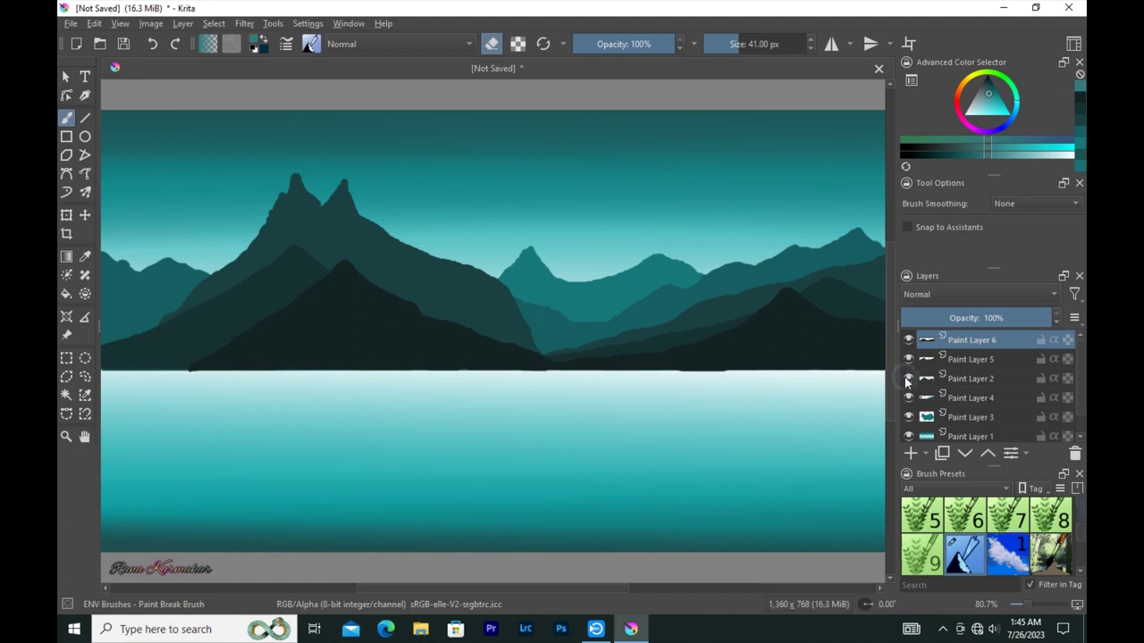
On Paint Layer 2, texture the ridge and its slopes, lowering brush opacity to 39%
click(971, 377)
key([)
drag(349, 212, 469, 279)
key(bracketleft)
mouse_move(361, 245)
mouse_down()
mouse_move(380, 295)
mouse_move(391, 267)
mouse_move(400, 289)
mouse_move(459, 316)
mouse_move(401, 264)
mouse_move(456, 304)
mouse_move(467, 286)
mouse_move(529, 346)
mouse_up()
key(i)
key(i)
key(i)
key(bracketleft)
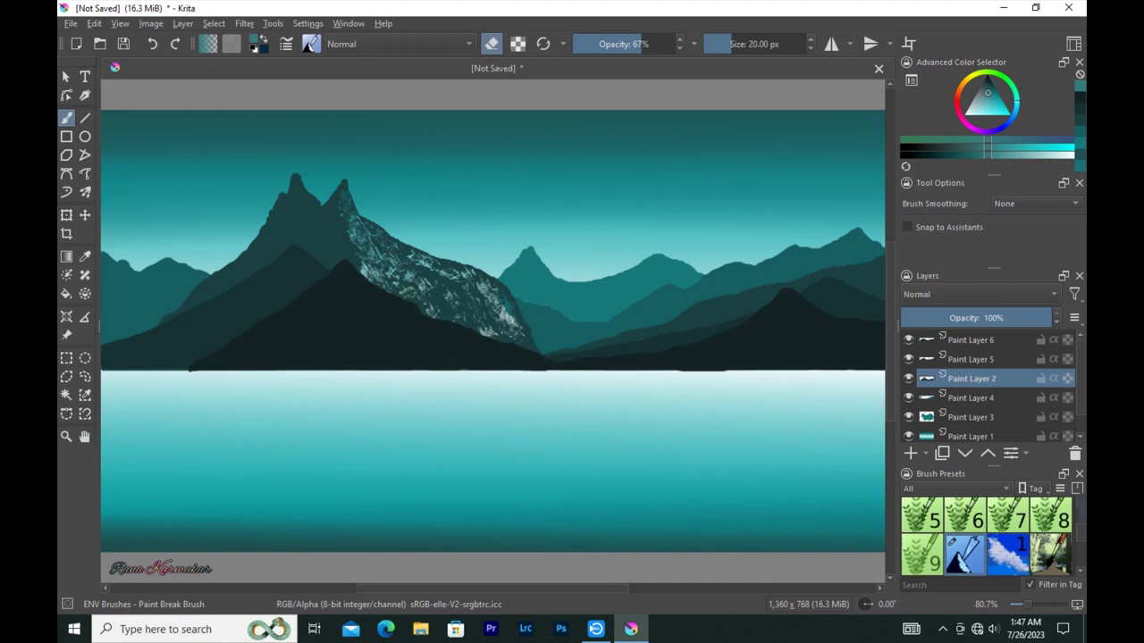
key(i)
key(i)
key(i)
mouse_move(425, 272)
mouse_down()
mouse_move(474, 322)
mouse_move(520, 337)
mouse_up()
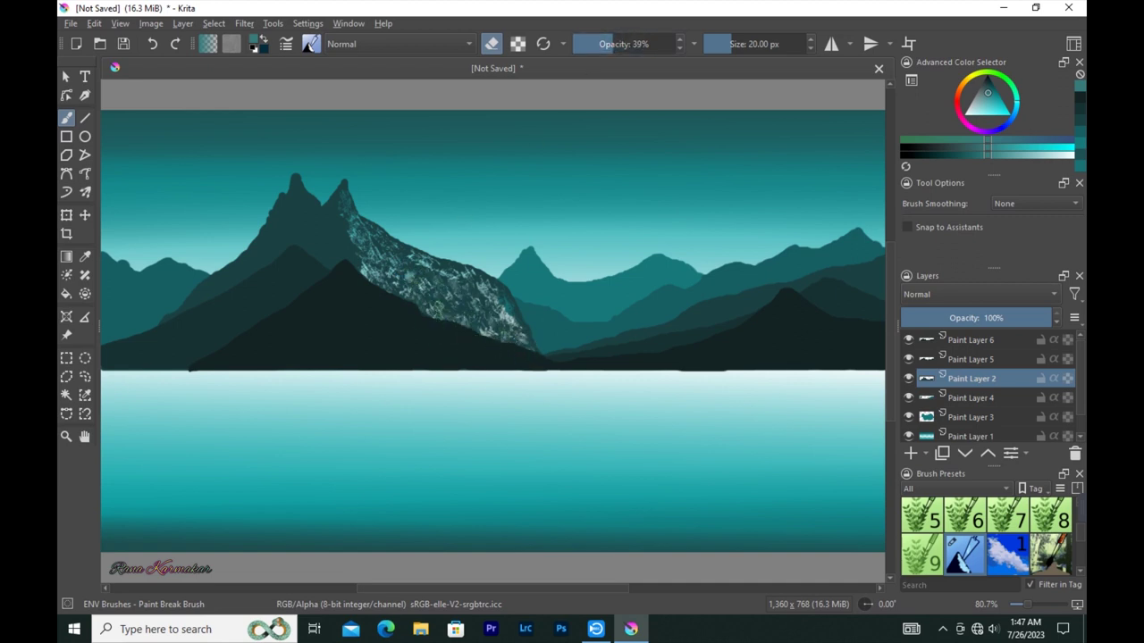
key(bracketleft)
At 78% opacity, speckle snow onto the left peak, then the far-left mountain and right ridge on Paint Layer 4
click(653, 44)
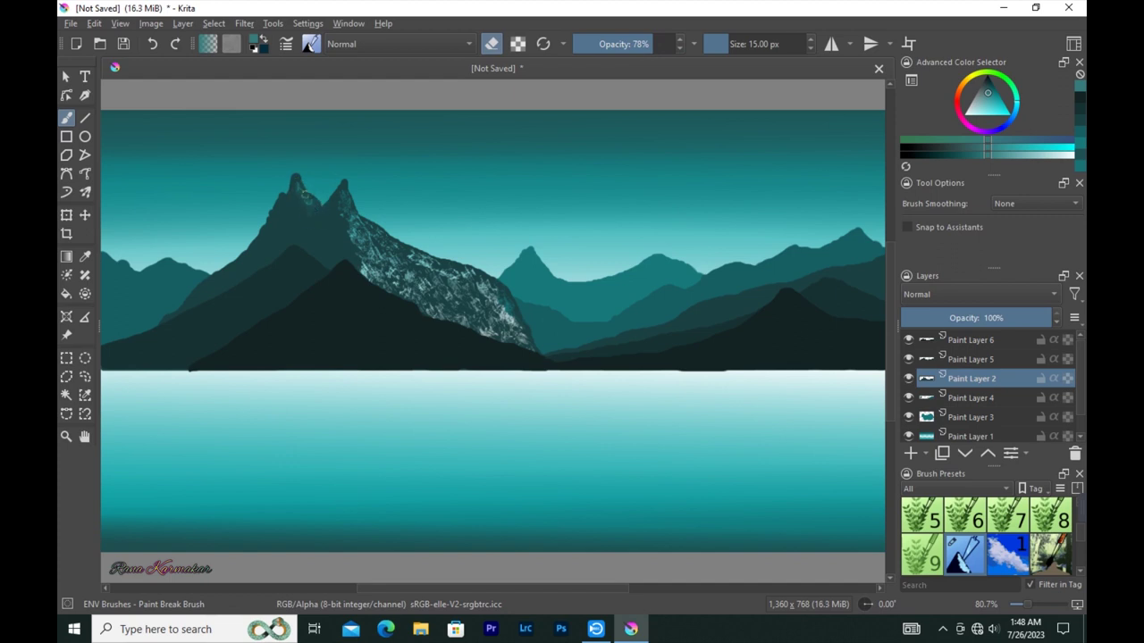
drag(309, 212, 303, 189)
click(995, 398)
mouse_move(183, 281)
mouse_down()
mouse_move(204, 276)
mouse_move(190, 272)
mouse_up()
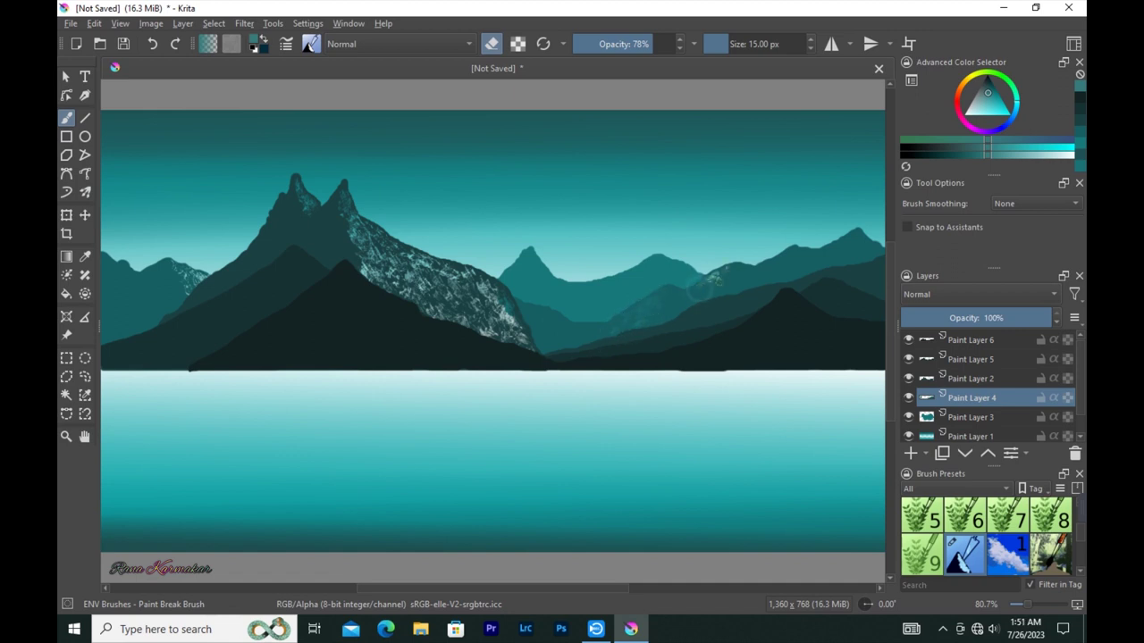
drag(791, 258, 767, 272)
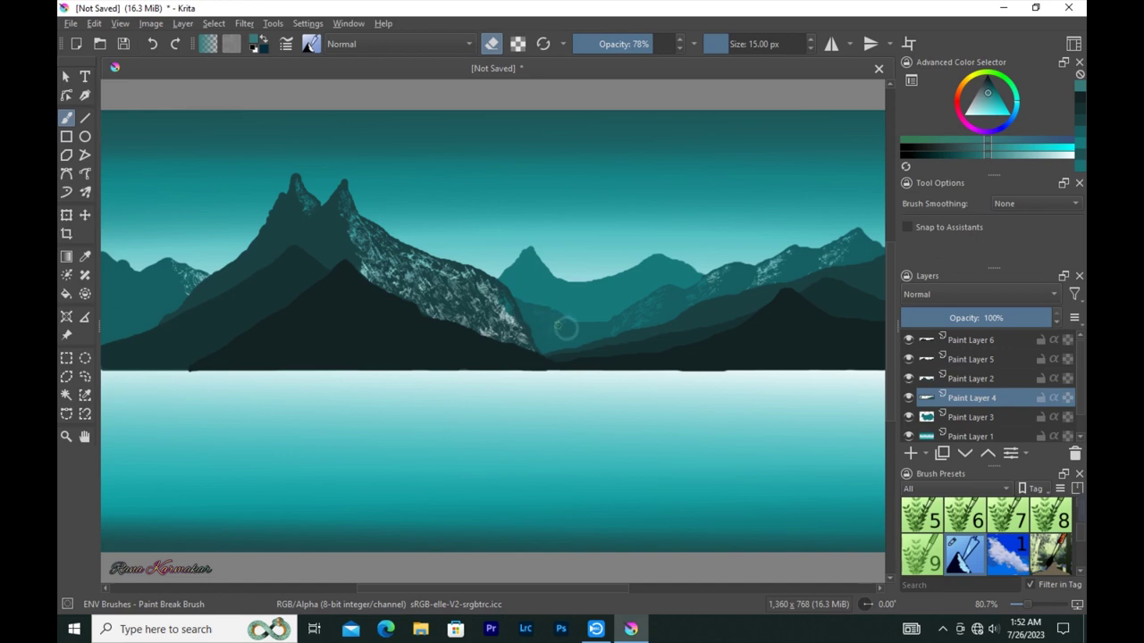
Hide and re-show Paint Layer 6 to compare, ending with Paint Layer 6 active
double_click(909, 379)
click(908, 340)
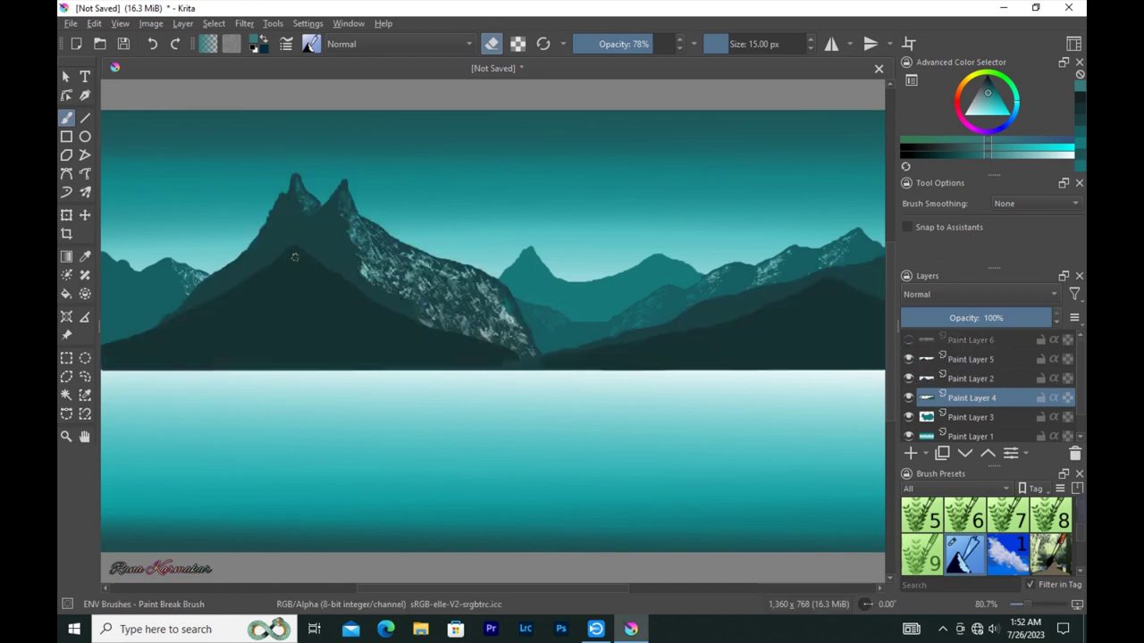
click(929, 358)
key(bracketright)
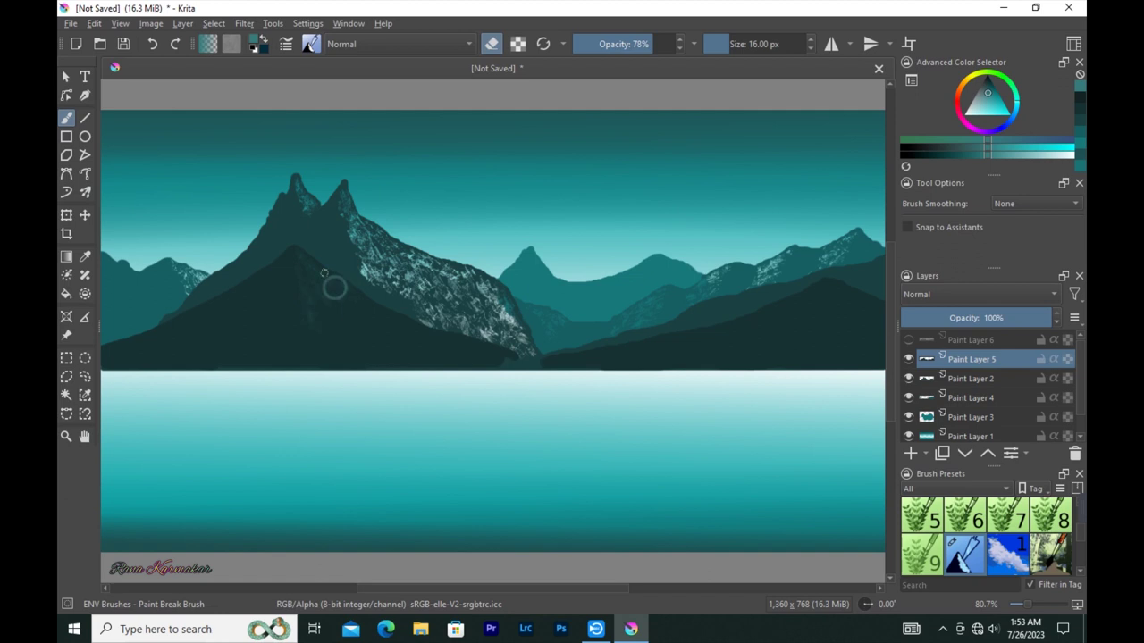
click(907, 340)
click(970, 339)
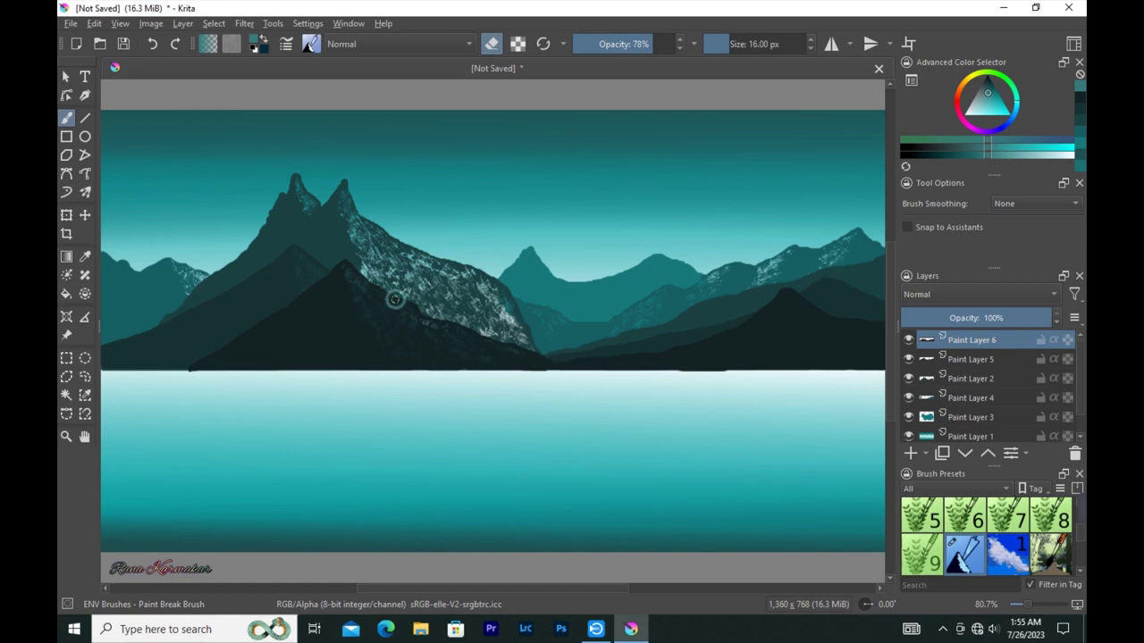
Raise brush opacity to 87% and darken the horizon line on the right
key(o)
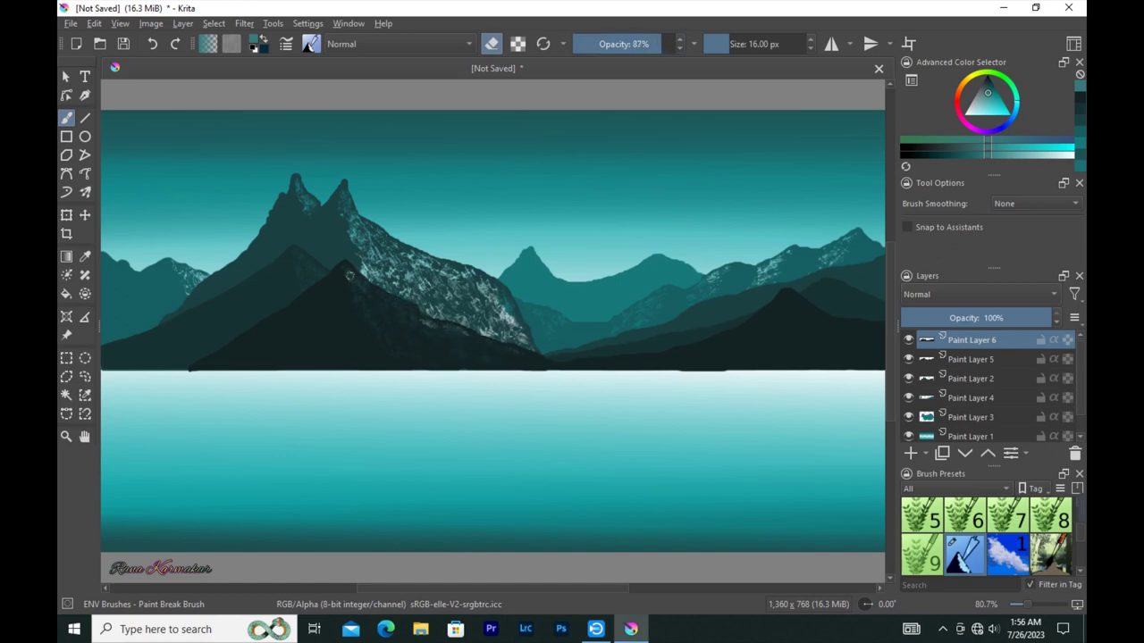
key(o)
drag(724, 368, 644, 369)
click(967, 359)
Hide Paint Layers 6 and 5 and paint light texture on the mid-distance mountains on Paint Layer 2
click(908, 340)
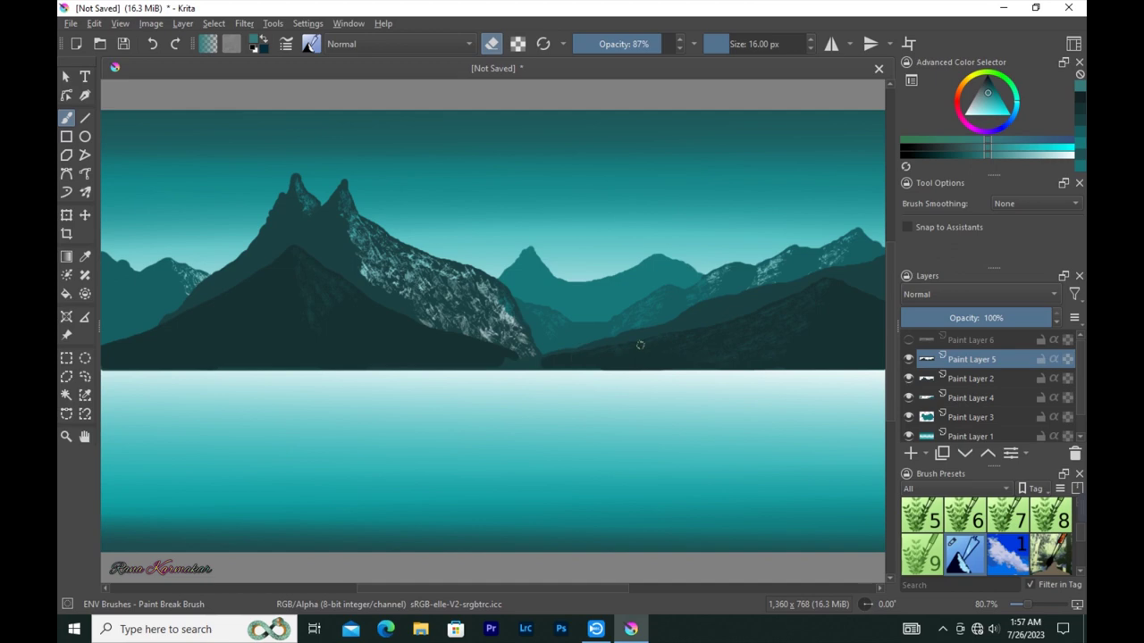
click(908, 339)
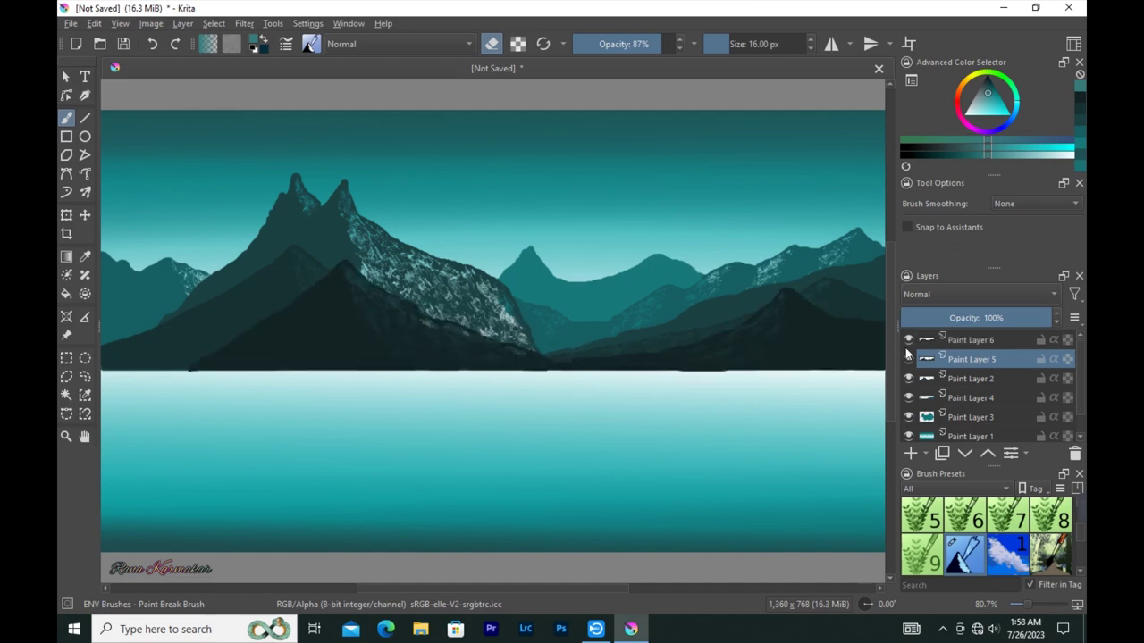
click(908, 339)
click(908, 359)
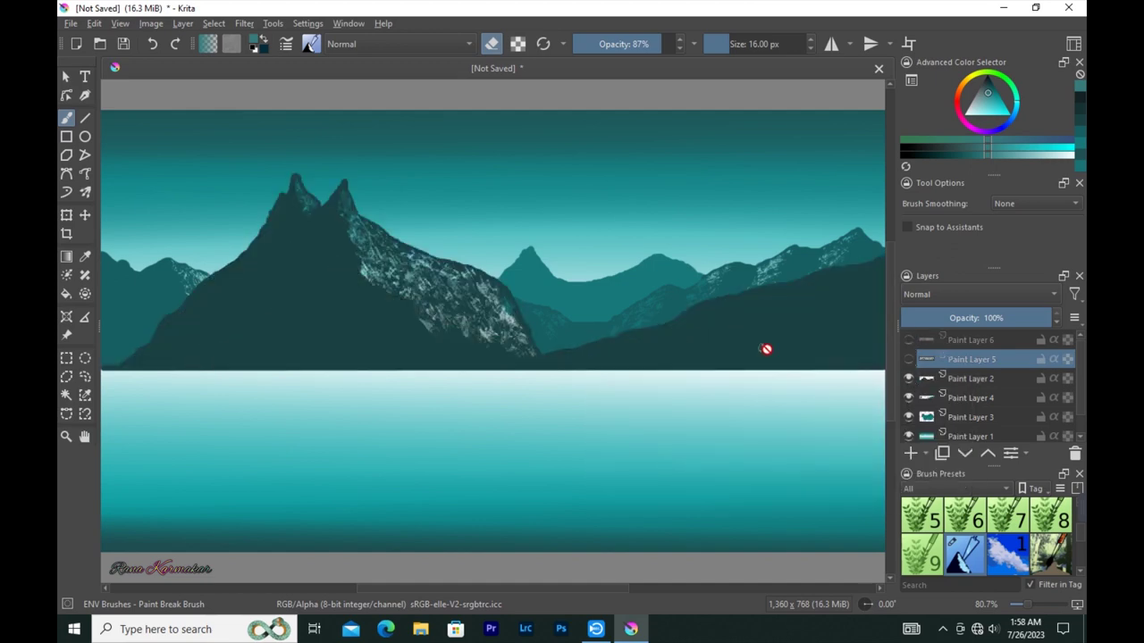
click(920, 379)
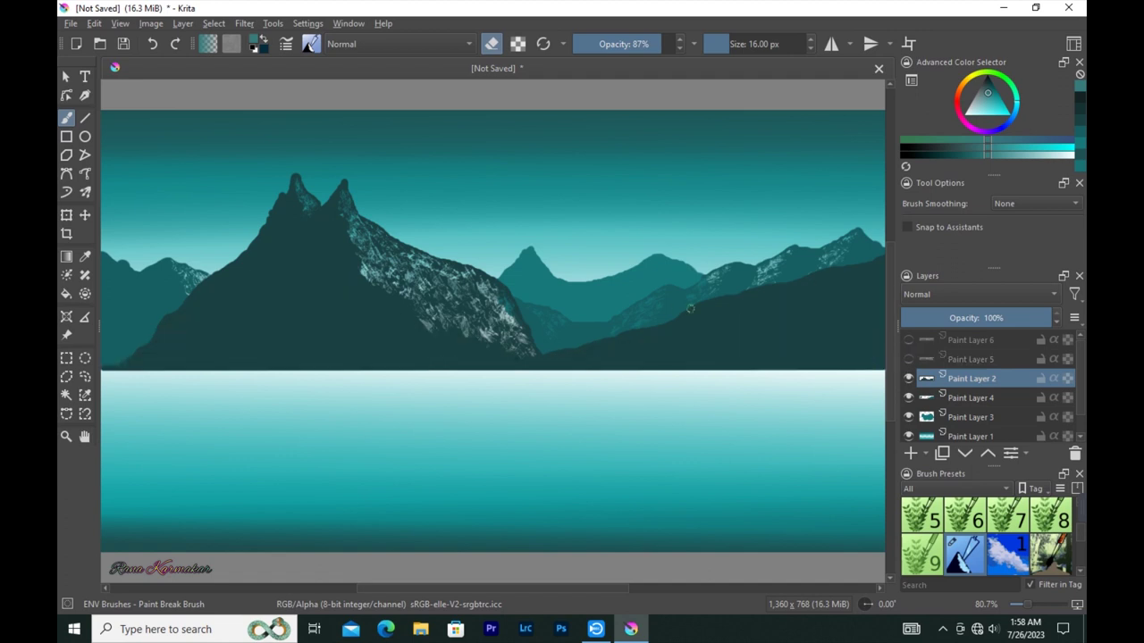
drag(671, 348, 660, 340)
Re-show Paint Layers 5 and 6 and return to painting at 100% opacity with a new colour
click(908, 358)
click(907, 358)
click(908, 359)
click(907, 340)
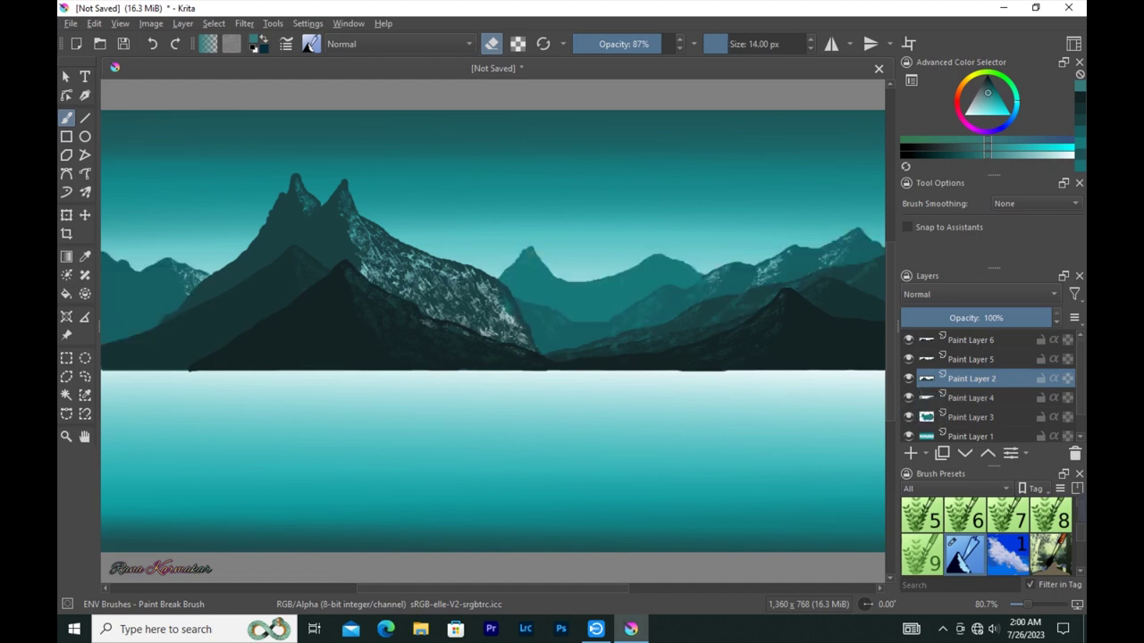
click(676, 50)
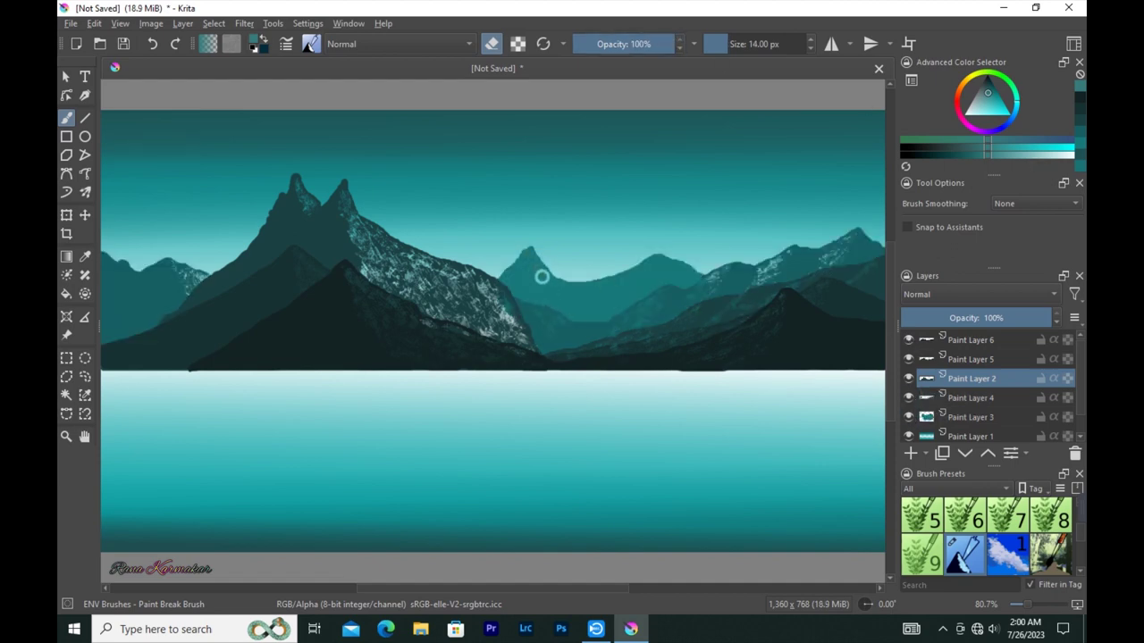
key(e)
click(979, 102)
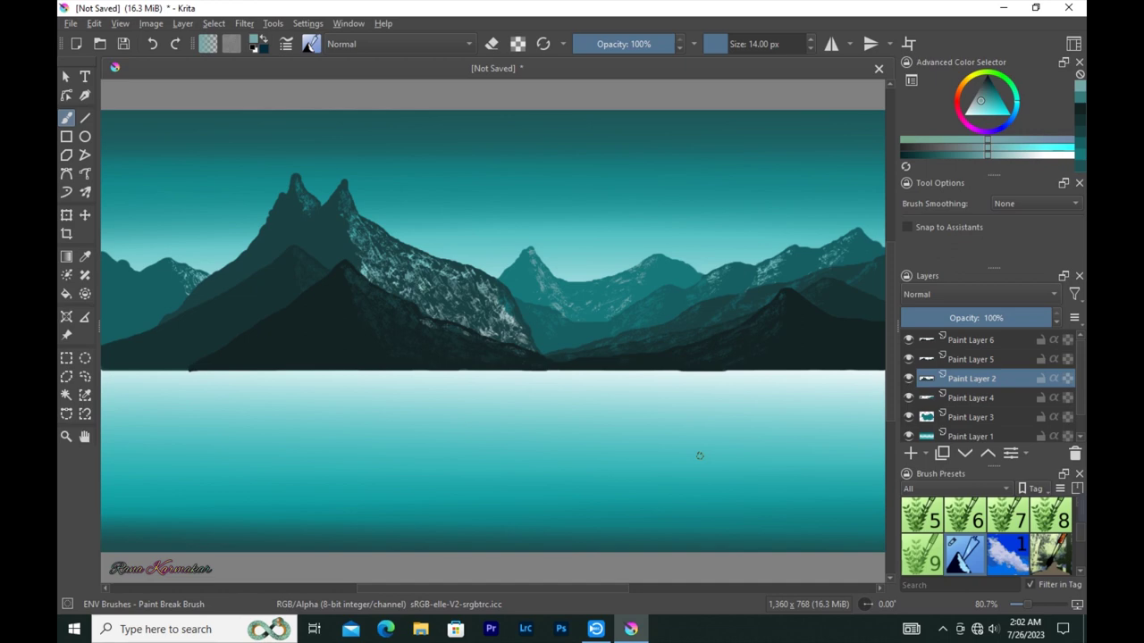
Toggle the mountain layers' visibility to compare them and select Paint Layer 3
click(909, 398)
click(908, 398)
click(909, 417)
click(909, 416)
click(978, 415)
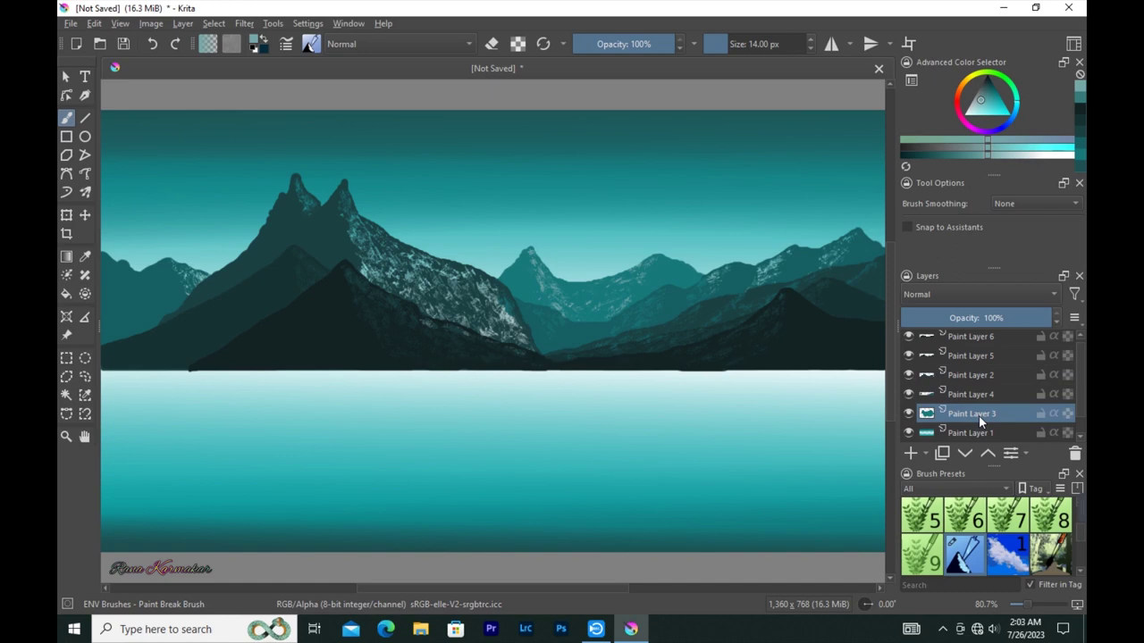
click(909, 412)
click(908, 412)
click(909, 412)
click(909, 413)
click(909, 394)
click(909, 394)
Try moving Paint Layer 3 above Paint Layer 4, then revert the layer order
mouse_move(979, 411)
mouse_down()
mouse_move(976, 389)
mouse_move(978, 424)
mouse_up()
click(908, 374)
click(909, 374)
mouse_move(974, 416)
mouse_down()
mouse_move(972, 393)
mouse_move(964, 429)
mouse_move(998, 422)
mouse_up()
key(ctrl+z)
click(908, 356)
click(909, 356)
Darken the left peak's ridge in black on Paint Layer 2, then dab light cyan speckles on the foreground slope
key(d)
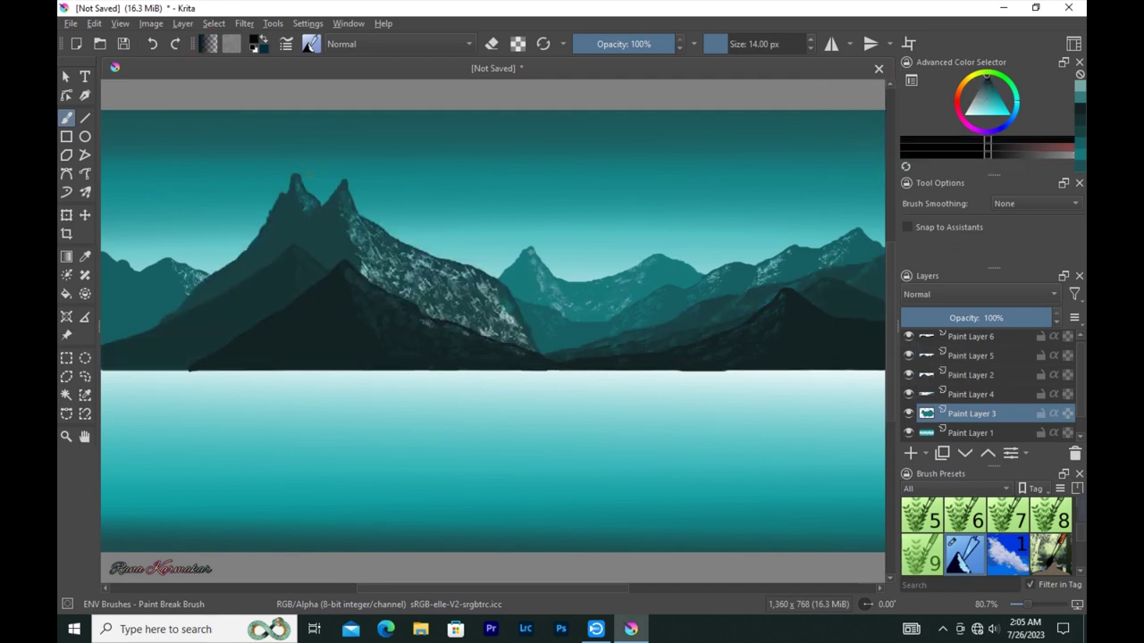
click(971, 375)
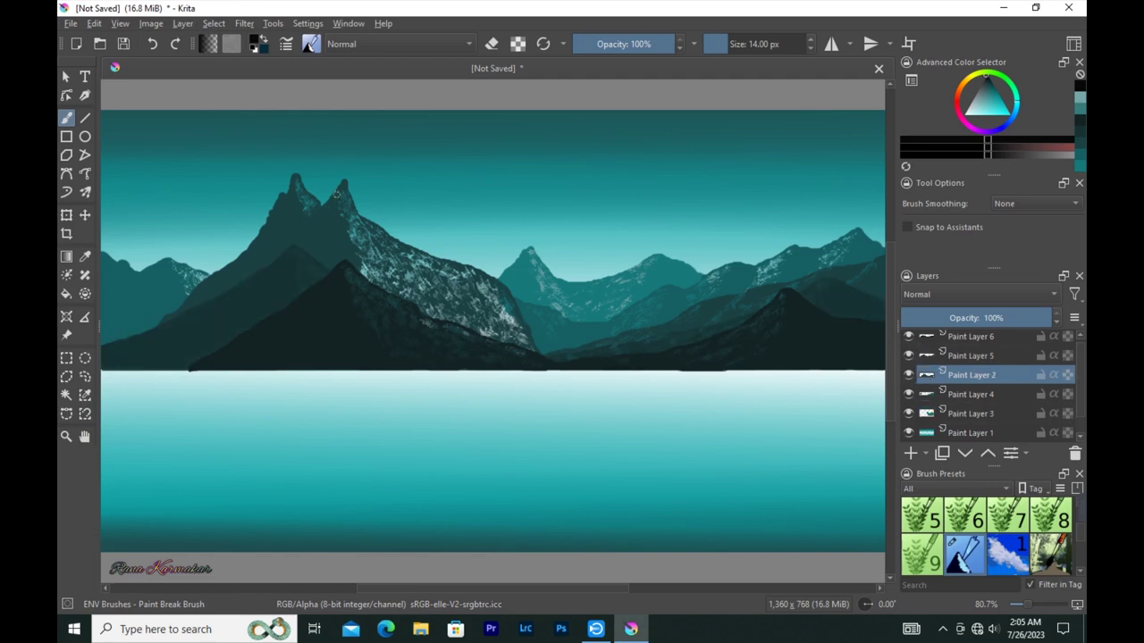
mouse_move(309, 223)
mouse_down()
mouse_move(284, 247)
mouse_move(314, 224)
mouse_move(300, 240)
mouse_move(309, 251)
mouse_up()
ctrl+click(350, 269)
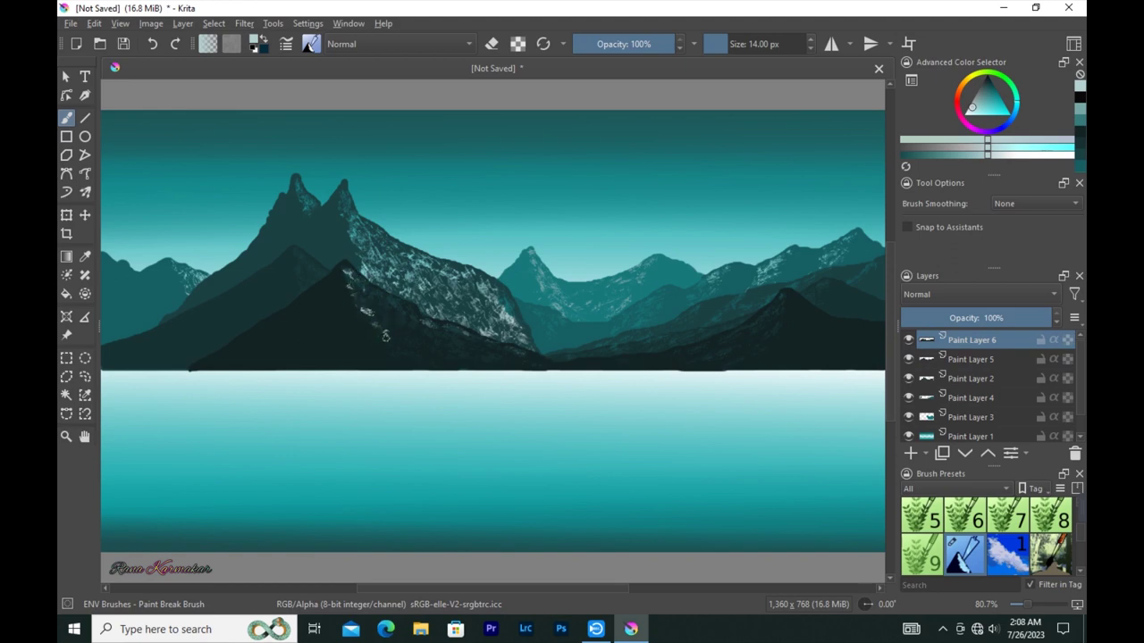
drag(405, 350, 414, 358)
drag(368, 304, 438, 360)
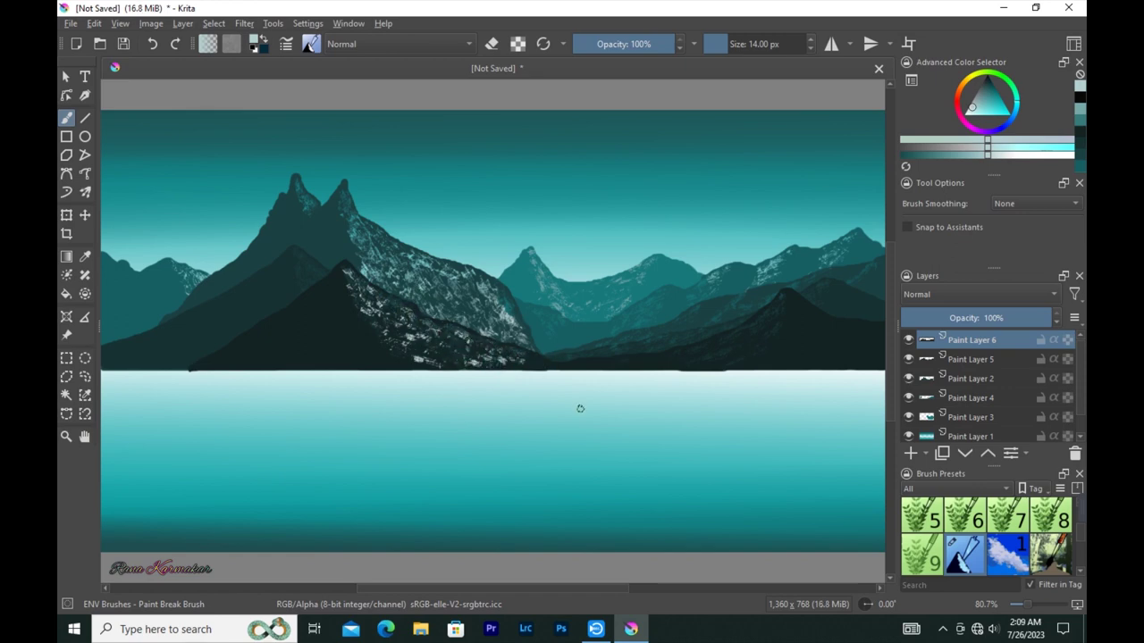
Select Paint Layer 5 with a near-white colour and the straight-line tool
click(908, 364)
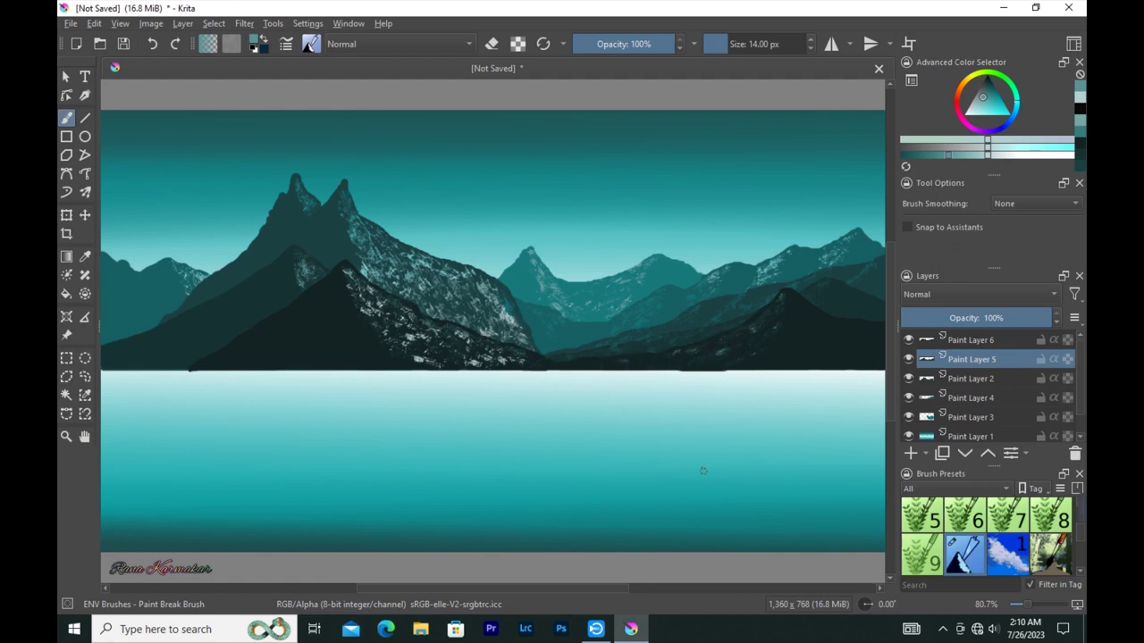
click(988, 80)
click(85, 117)
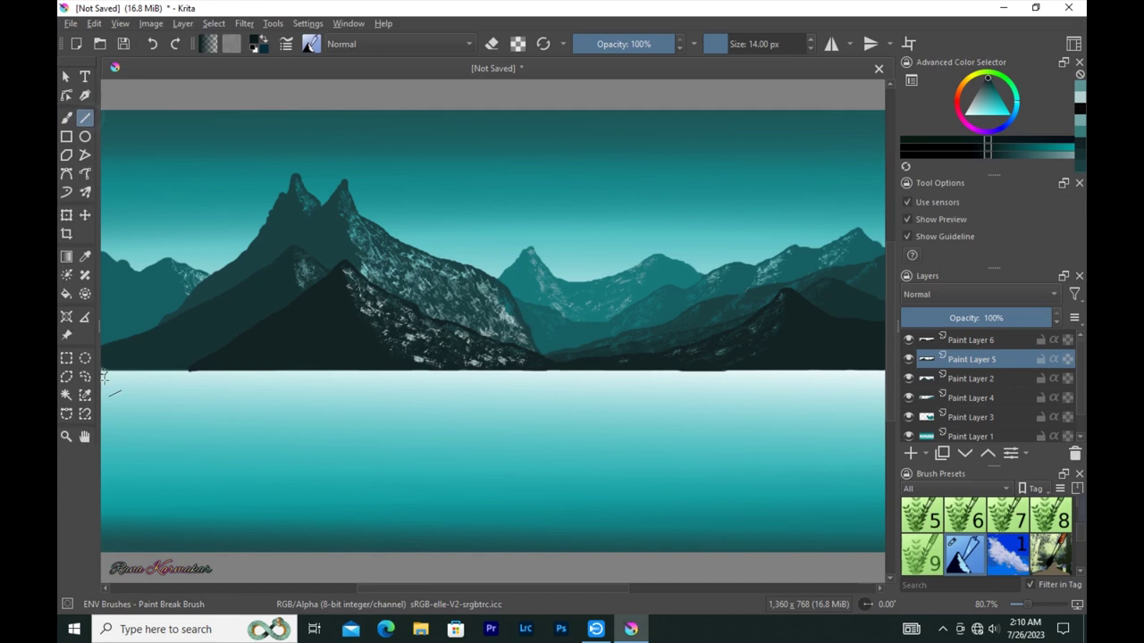
Try a dotted line and a spiky-tip stroke across the waterline, undoing the spiky stroke
drag(106, 384, 884, 384)
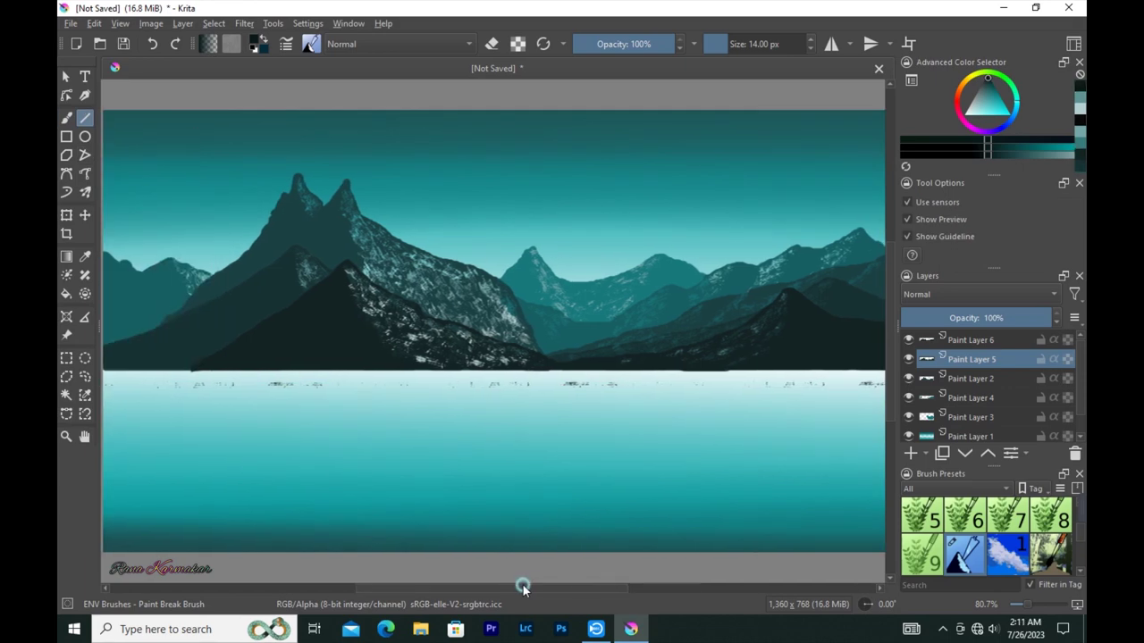
key(F5)
click(552, 429)
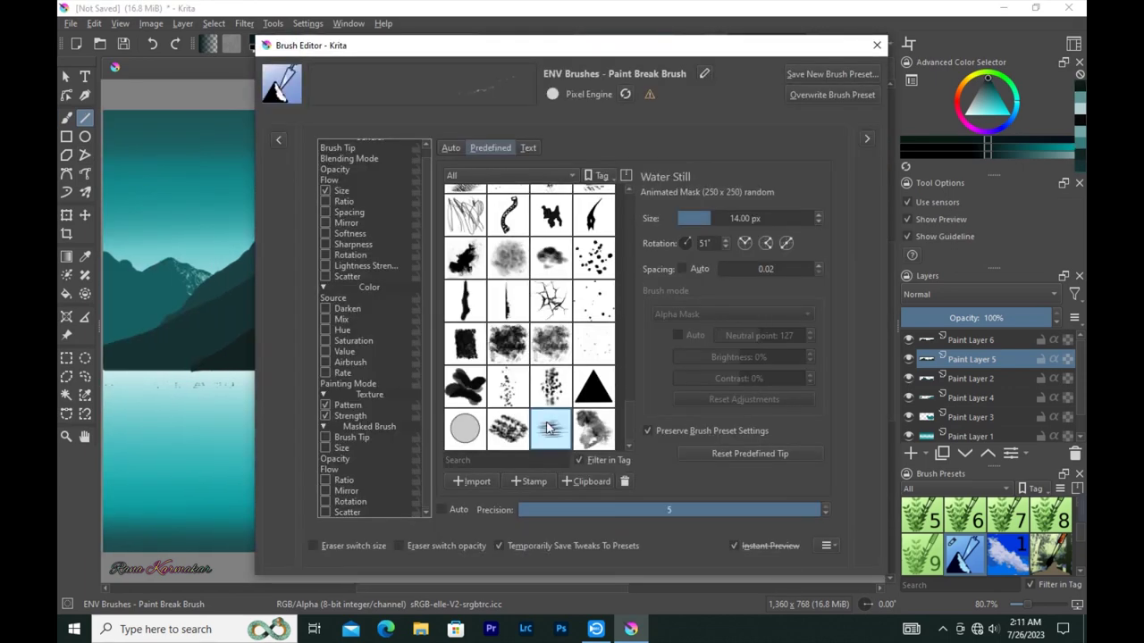
key(F5)
drag(109, 375, 862, 376)
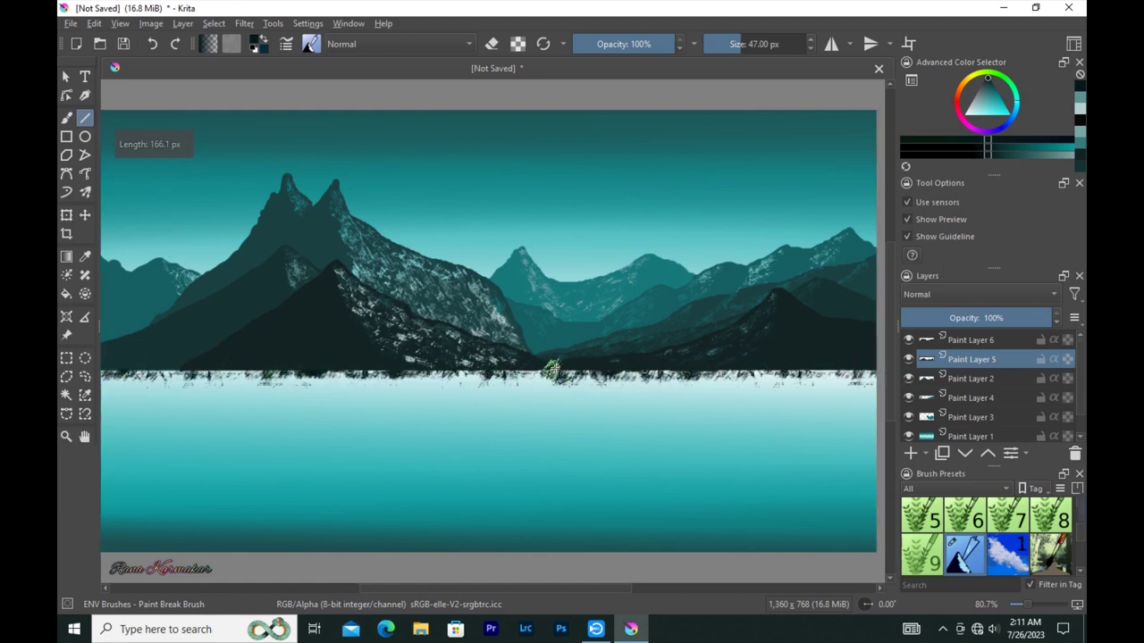
scroll(223, 454, left, 2)
key(ctrl+z)
On a new layer, draw yellow-green grass lines along the waterline
click(916, 455)
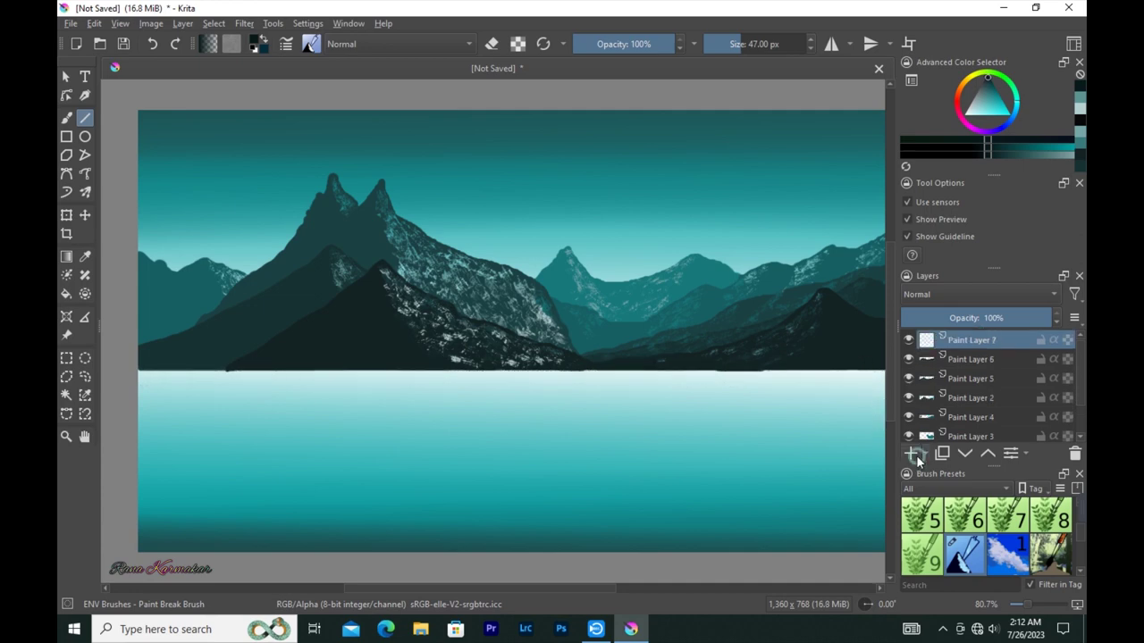
click(950, 154)
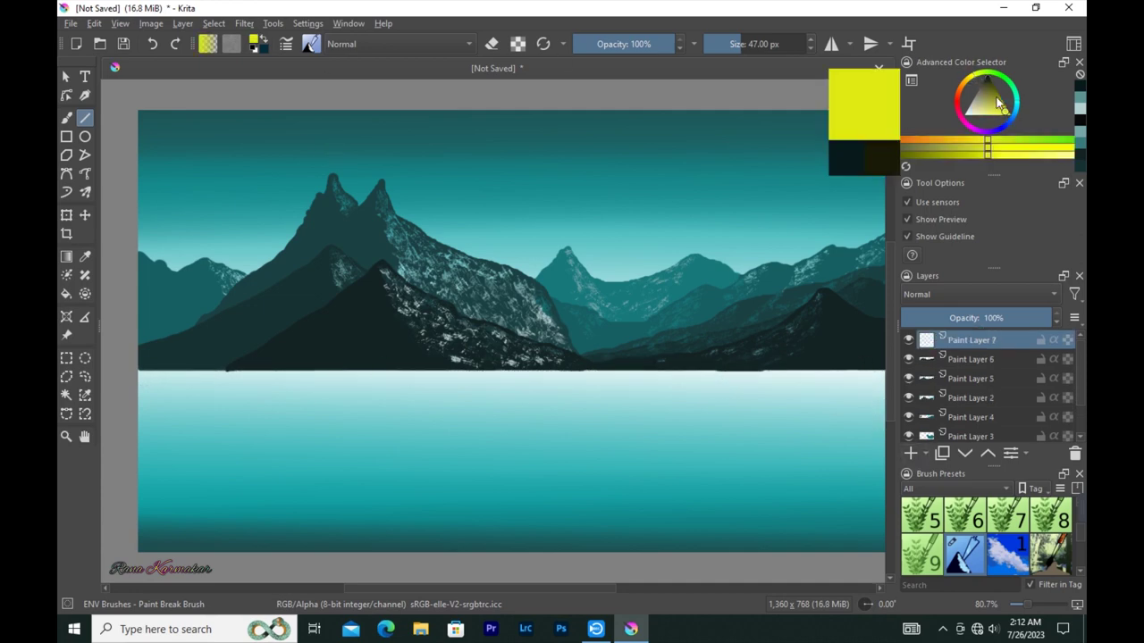
mouse_move(140, 372)
mouse_down()
mouse_move(815, 377)
mouse_move(407, 378)
mouse_up()
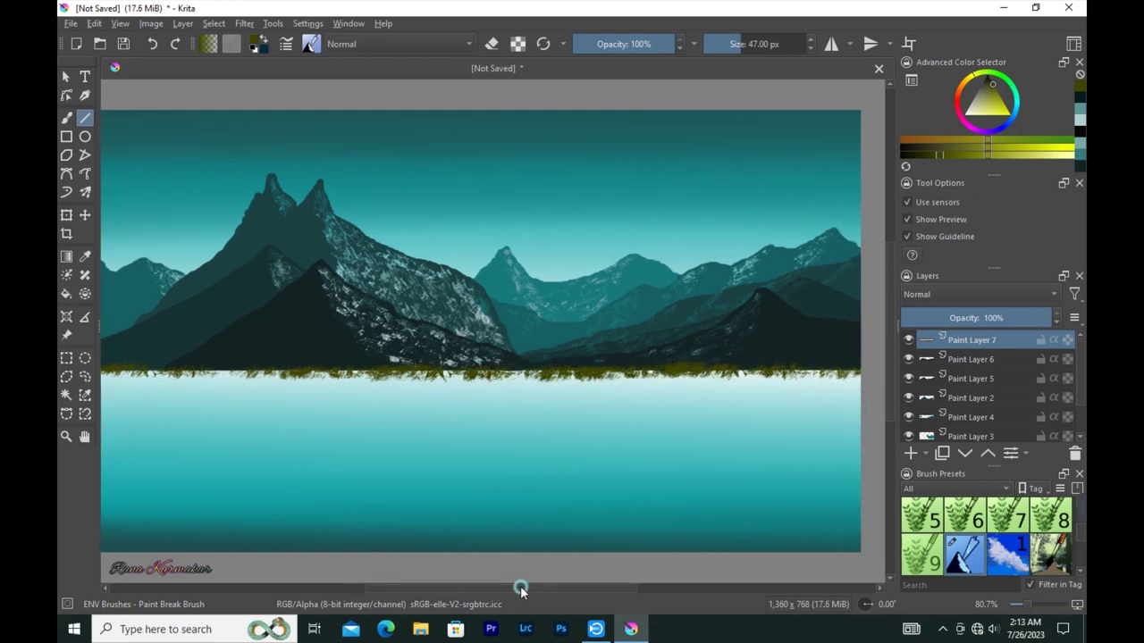
drag(406, 378, 510, 406)
Select the grass brush preset with a new brush tip
click(286, 44)
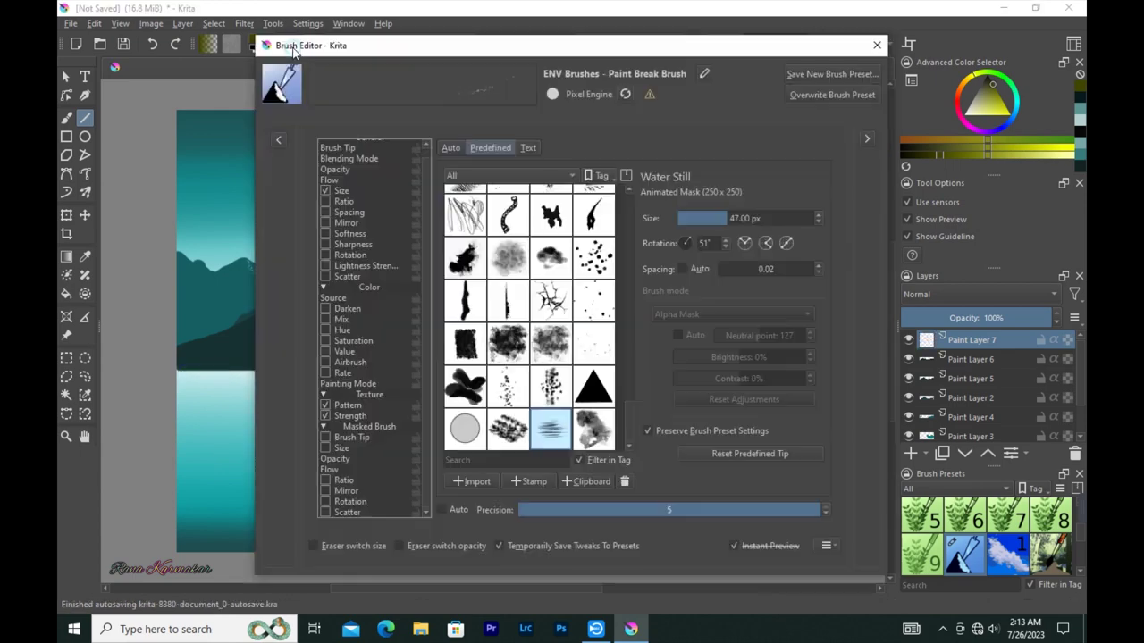
scroll(530, 318, down, 3)
key(Escape)
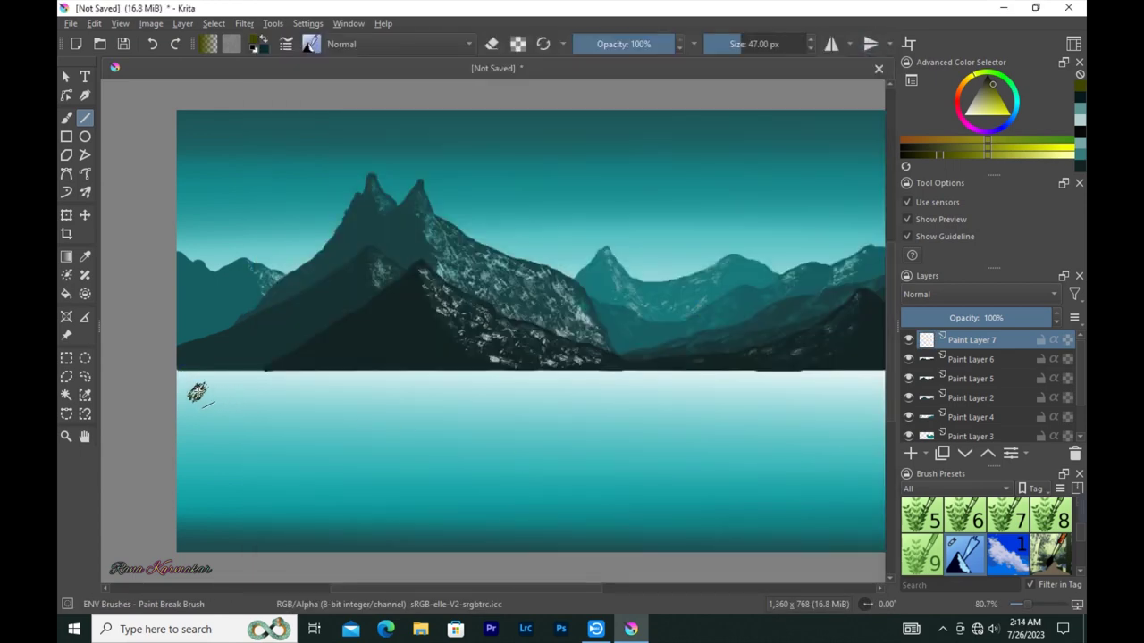
click(310, 43)
scroll(577, 249, down, 3)
scroll(577, 249, up, 5)
scroll(572, 250, down, 3)
scroll(573, 255, down, 2)
double_click(543, 272)
scroll(622, 388, up, 3)
scroll(622, 388, down, 3)
scroll(622, 388, up, 5)
click(550, 429)
key(Escape)
Paint grass along the whole shoreline and zoom out to view the painting
mouse_move(205, 375)
mouse_down()
mouse_move(365, 380)
mouse_move(178, 378)
mouse_move(360, 378)
mouse_up()
key(ctrl+z)
mouse_move(165, 373)
mouse_down()
mouse_move(867, 378)
mouse_move(697, 377)
mouse_up()
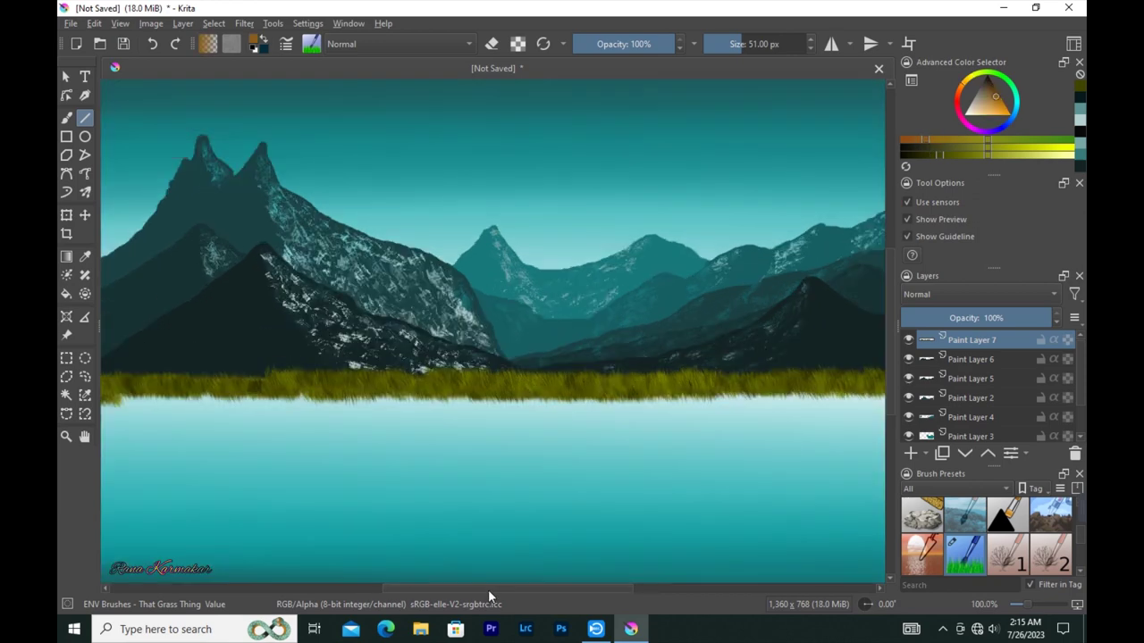
key(minus)
mouse_move(328, 354)
mouse_down()
mouse_move(420, 355)
mouse_move(352, 334)
mouse_move(174, 335)
mouse_move(336, 360)
mouse_move(541, 361)
mouse_move(820, 337)
mouse_move(811, 334)
mouse_move(855, 319)
mouse_move(822, 339)
mouse_move(824, 355)
mouse_move(716, 363)
mouse_up()
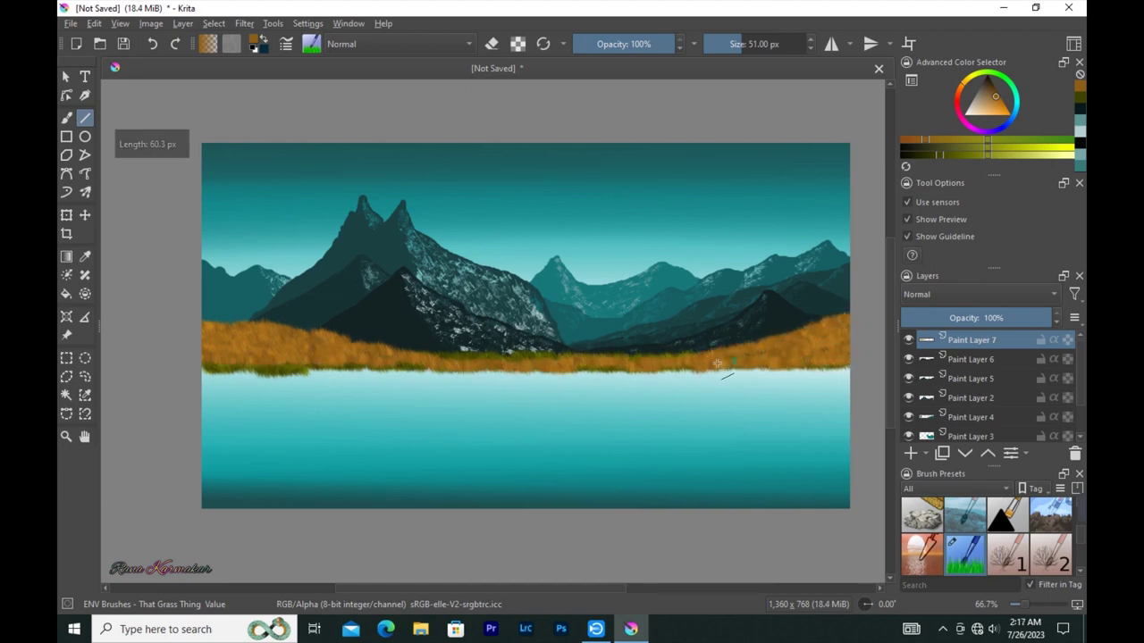
Paint dark brown tones into the shoreline grass
click(958, 147)
mouse_move(536, 363)
mouse_down()
mouse_move(205, 365)
mouse_move(191, 325)
mouse_move(264, 332)
mouse_move(268, 352)
mouse_move(566, 365)
mouse_move(694, 360)
mouse_move(827, 329)
mouse_move(837, 362)
mouse_move(694, 365)
mouse_move(762, 349)
mouse_up()
click(311, 44)
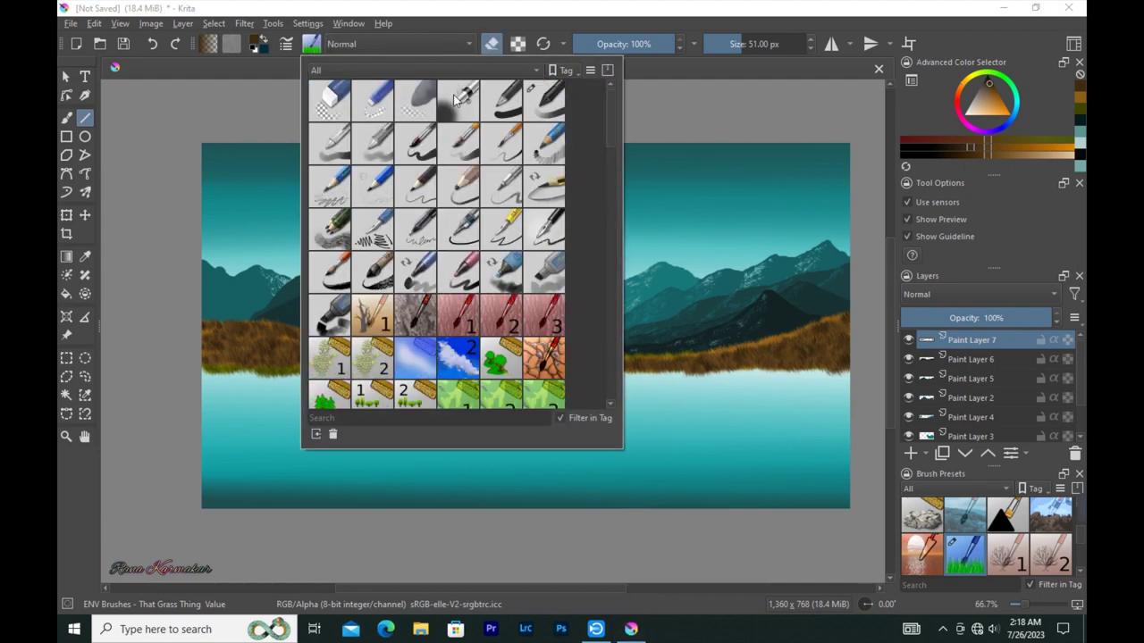
Paint a crisp light line along the water's top edge and draw a pale cream circle in the sky
click(544, 100)
mouse_move(851, 367)
mouse_down()
mouse_move(468, 382)
mouse_move(200, 367)
mouse_up()
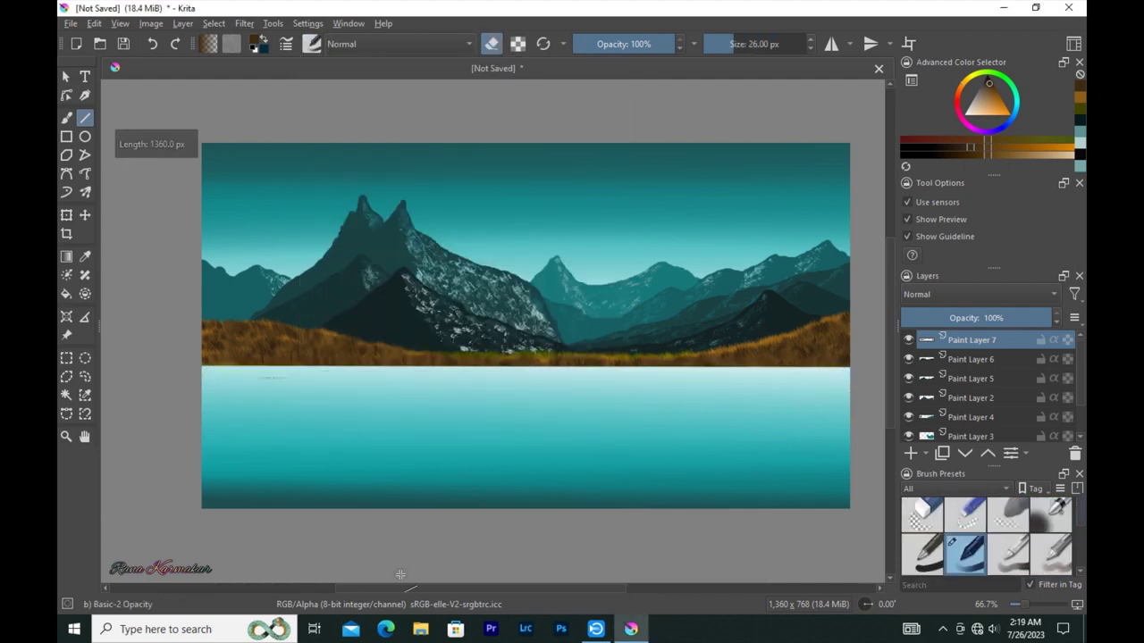
click(84, 137)
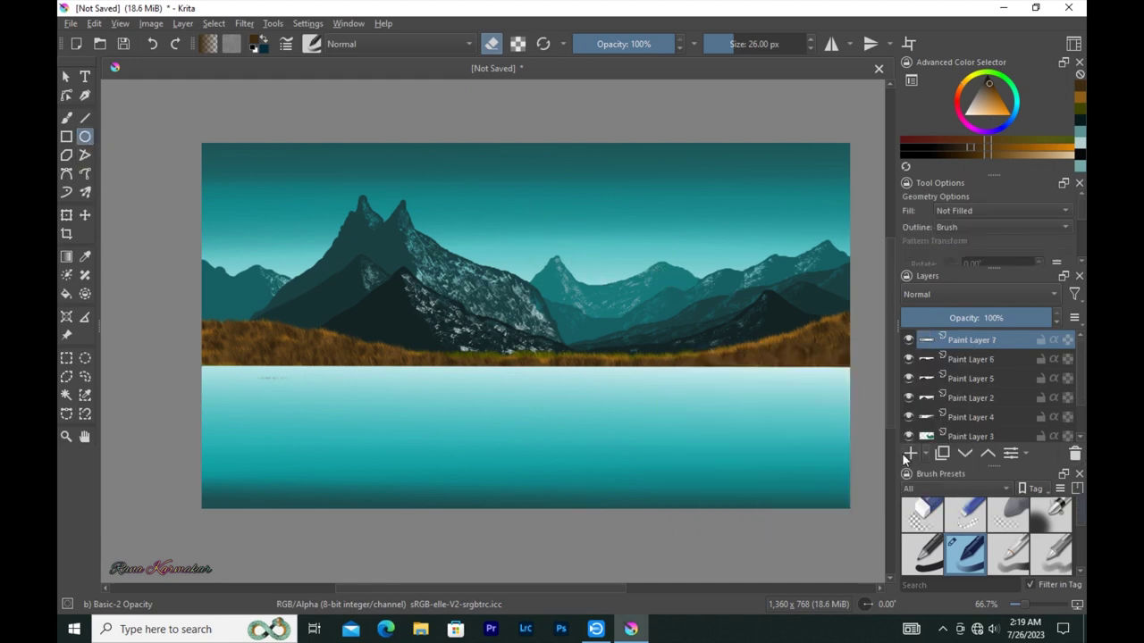
drag(974, 116, 978, 111)
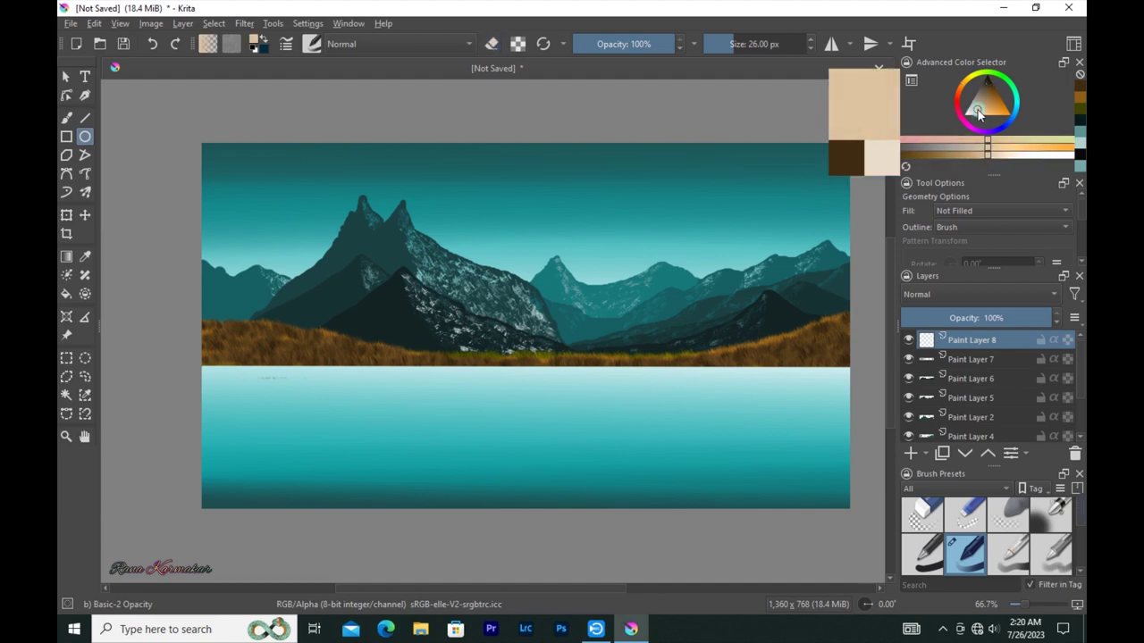
drag(511, 225, 582, 289)
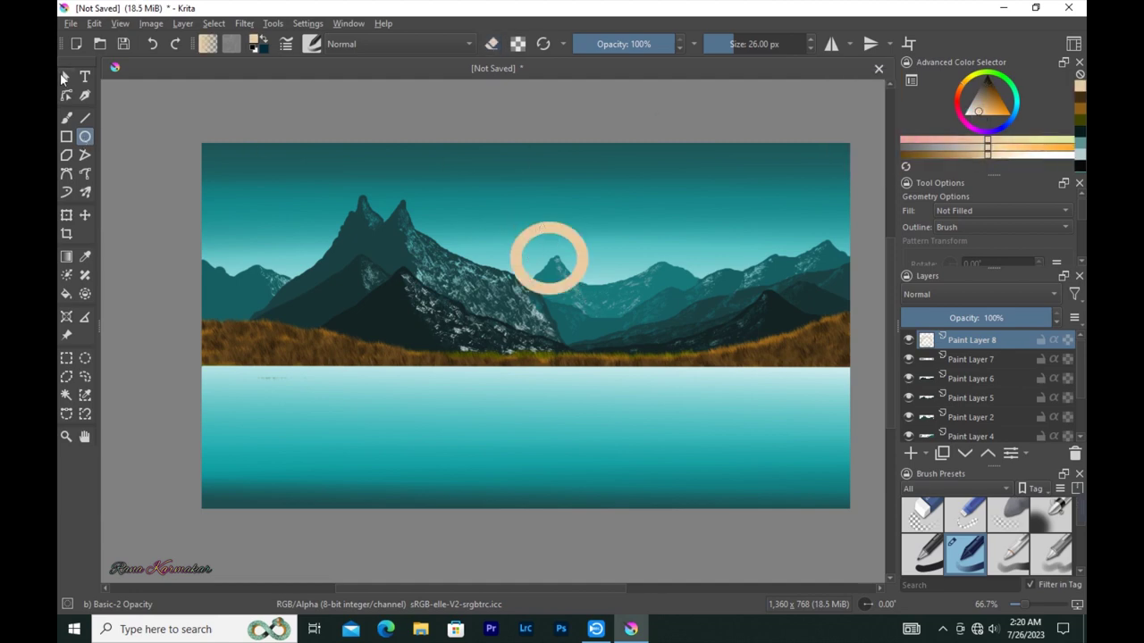
click(65, 119)
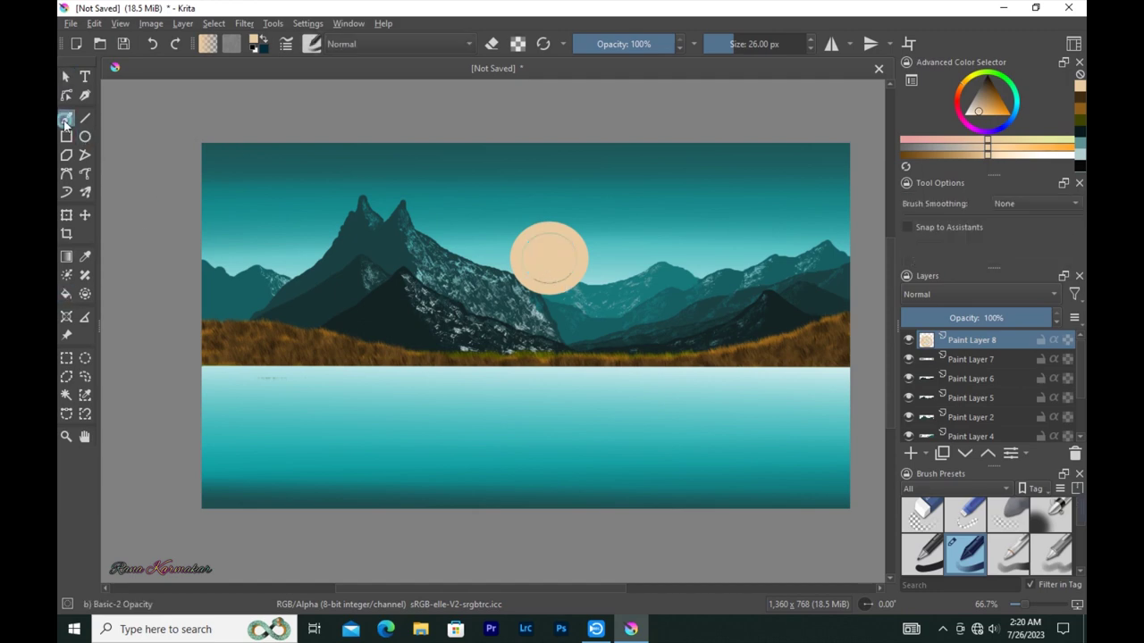
drag(1011, 340, 1002, 401)
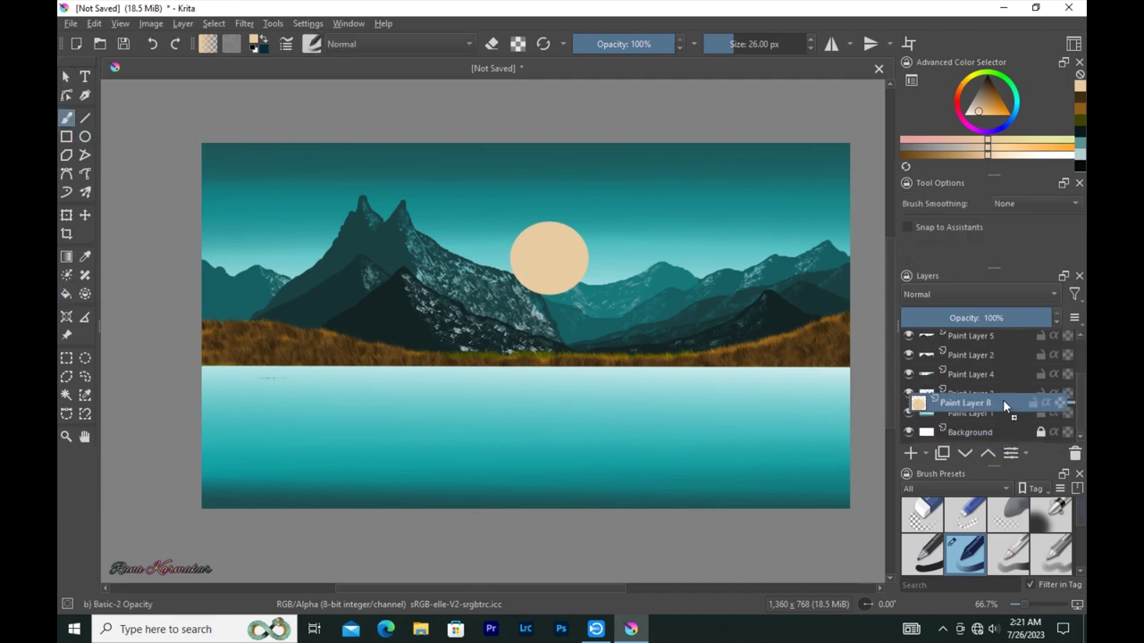
Undo the old sun and, on a new layer, draw a larger ring further right and fill it solid
key(ctrl+z)
key(ctrl+z)
key(ctrl+z)
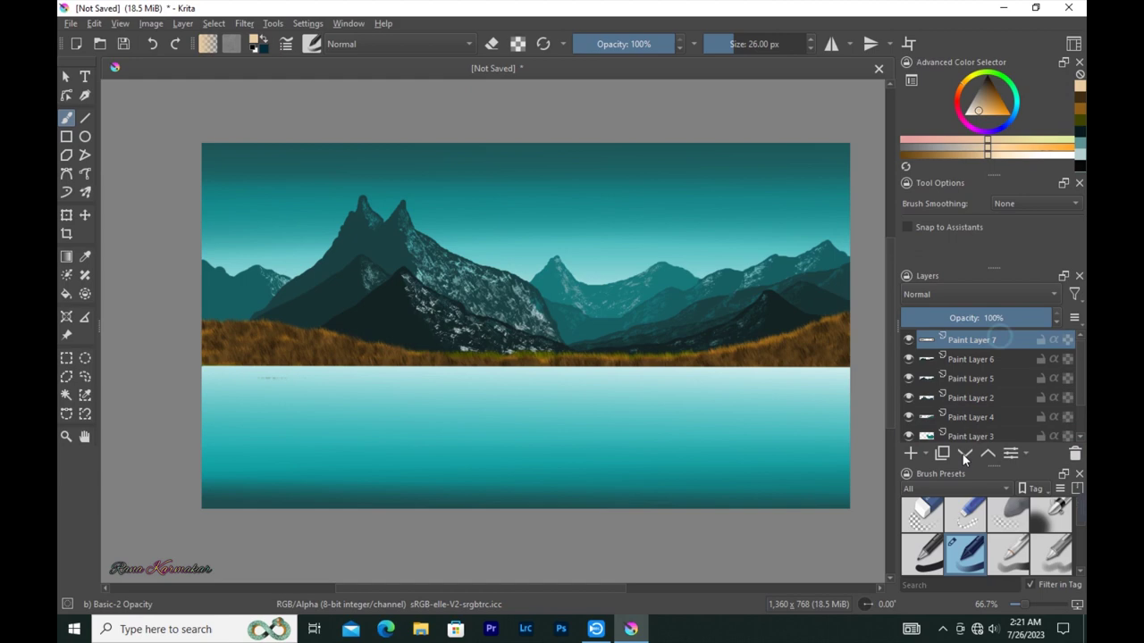
click(85, 136)
mouse_move(520, 203)
mouse_down()
mouse_move(603, 258)
mouse_move(581, 259)
mouse_up()
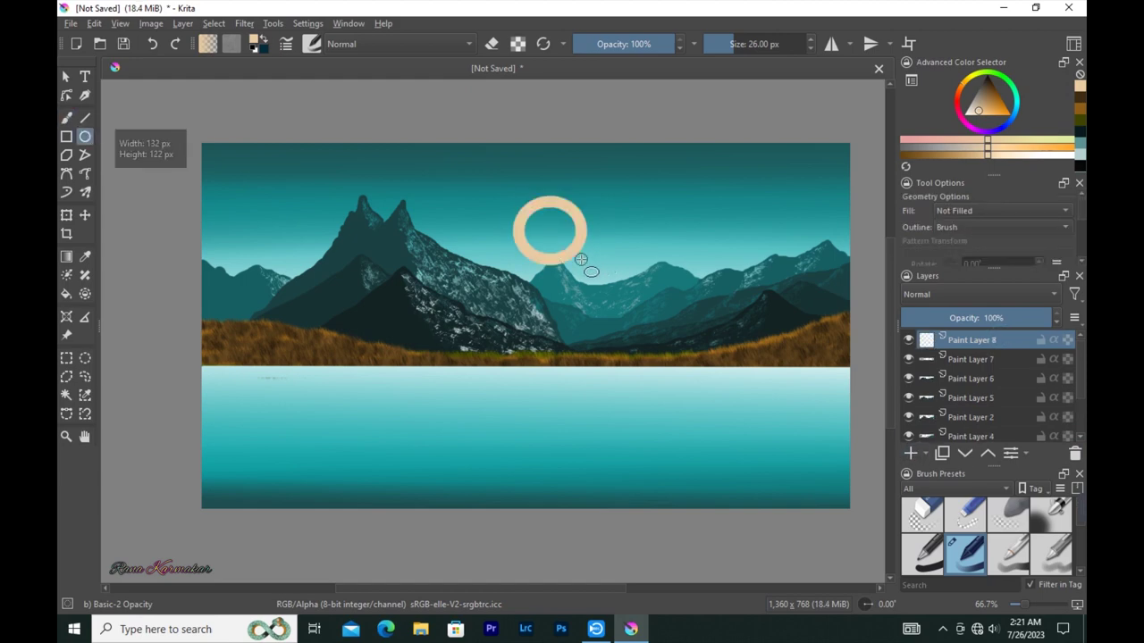
key(ctrl+z)
drag(556, 194, 639, 279)
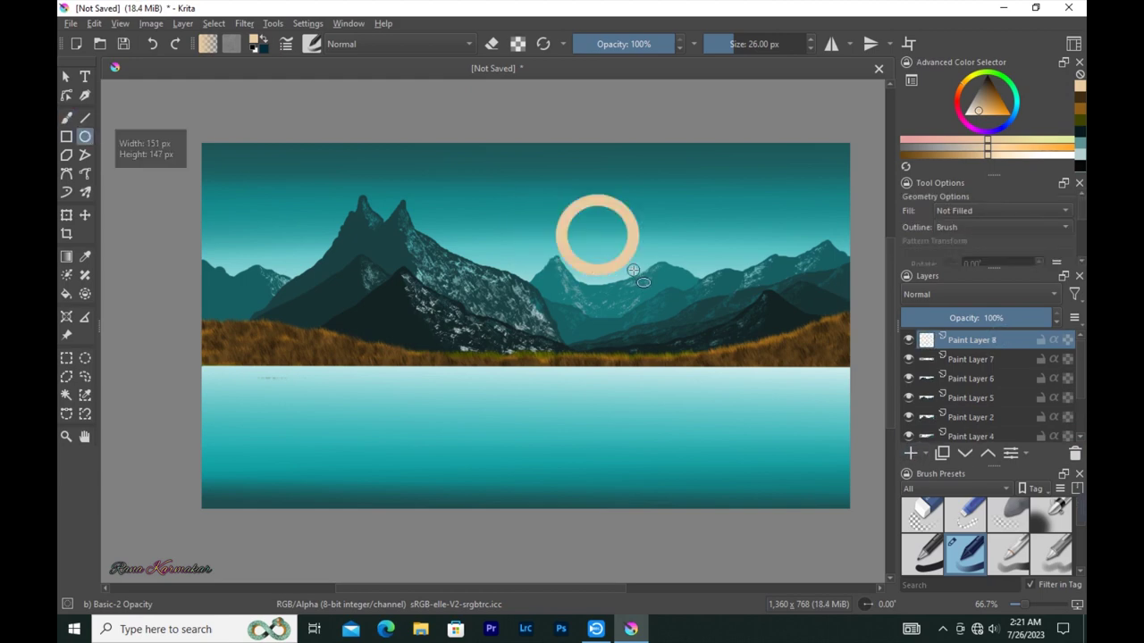
key(b)
drag(572, 237, 573, 241)
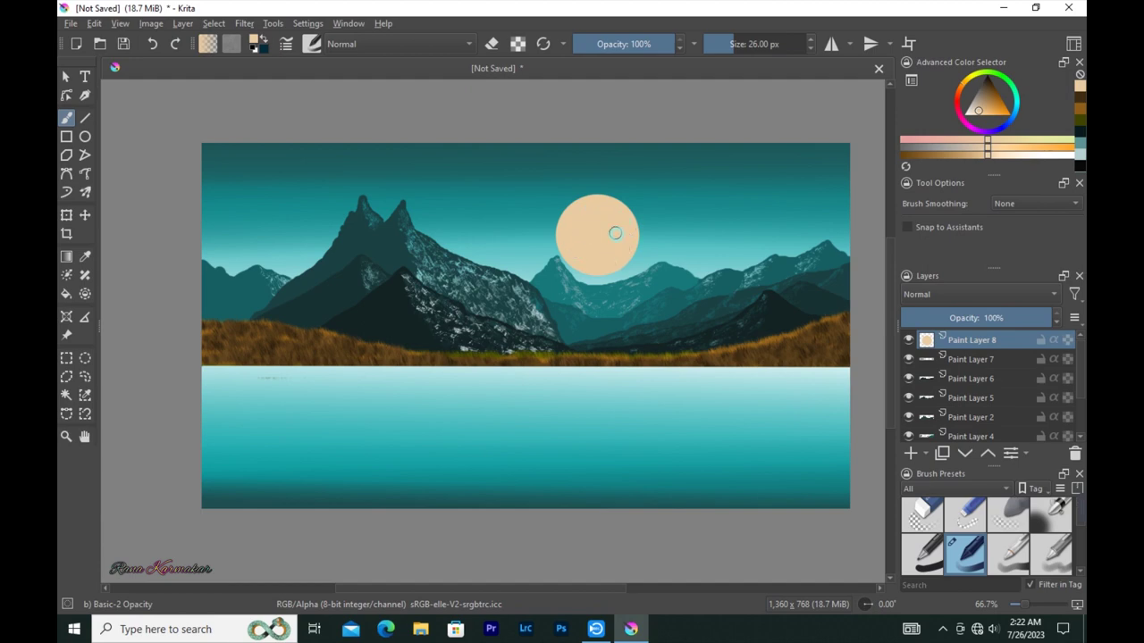
Select the Wild and Random Grass brush preset
click(311, 44)
scroll(576, 160, down, 5)
scroll(575, 160, down, 5)
click(575, 160)
scroll(565, 247, down, 3)
click(876, 45)
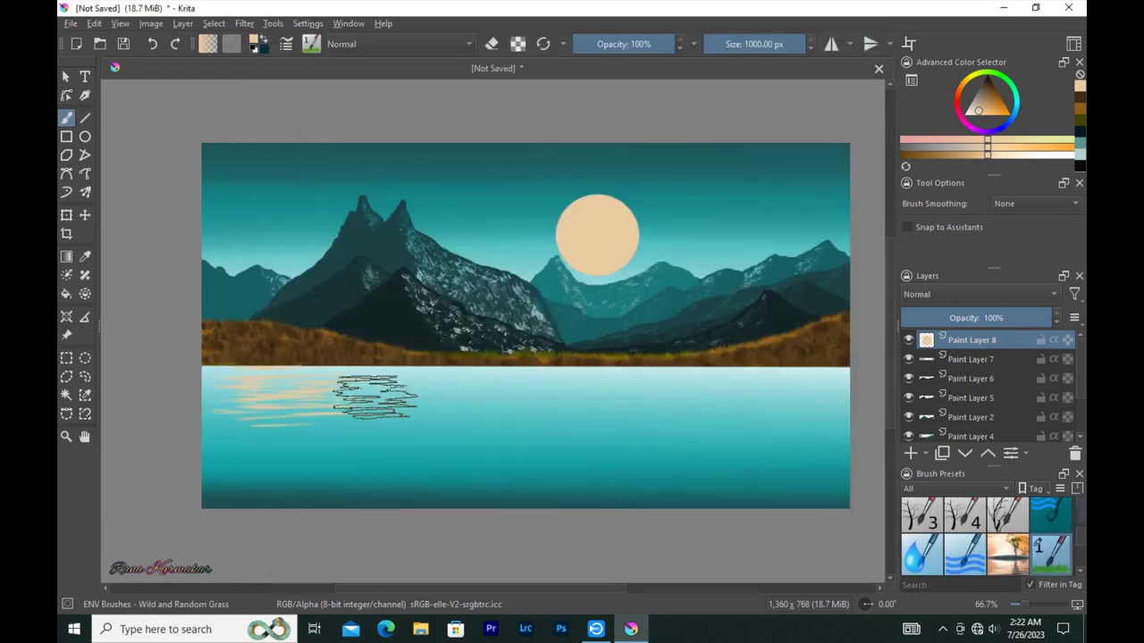
Paint the sun's reflection below it, then add faint ripples at 15% opacity
key(ctrl+z)
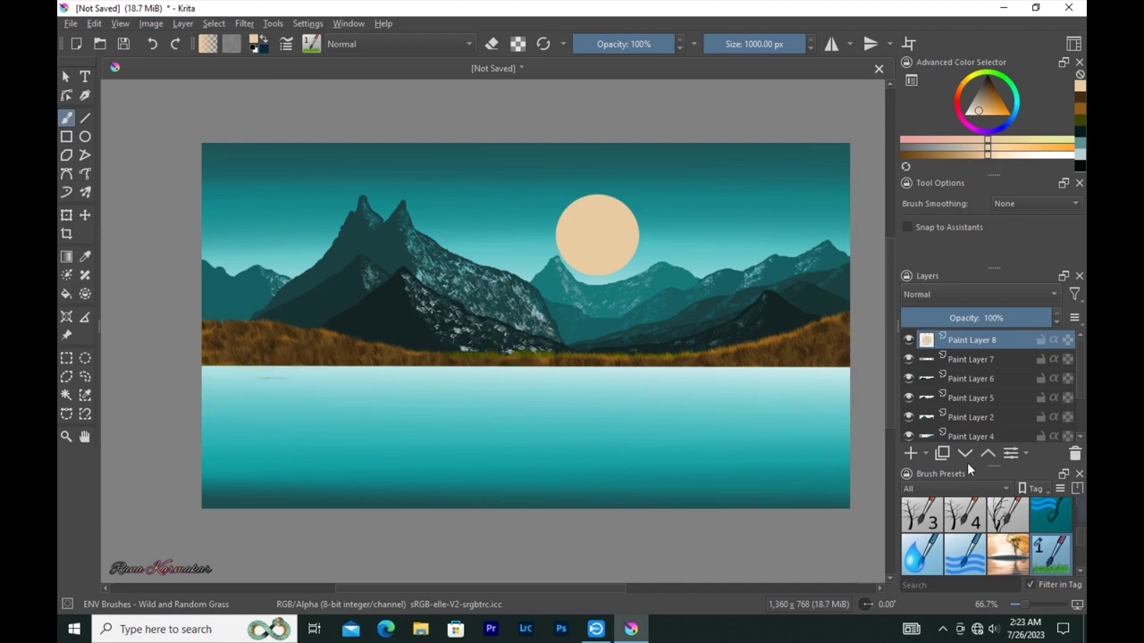
drag(609, 386, 616, 487)
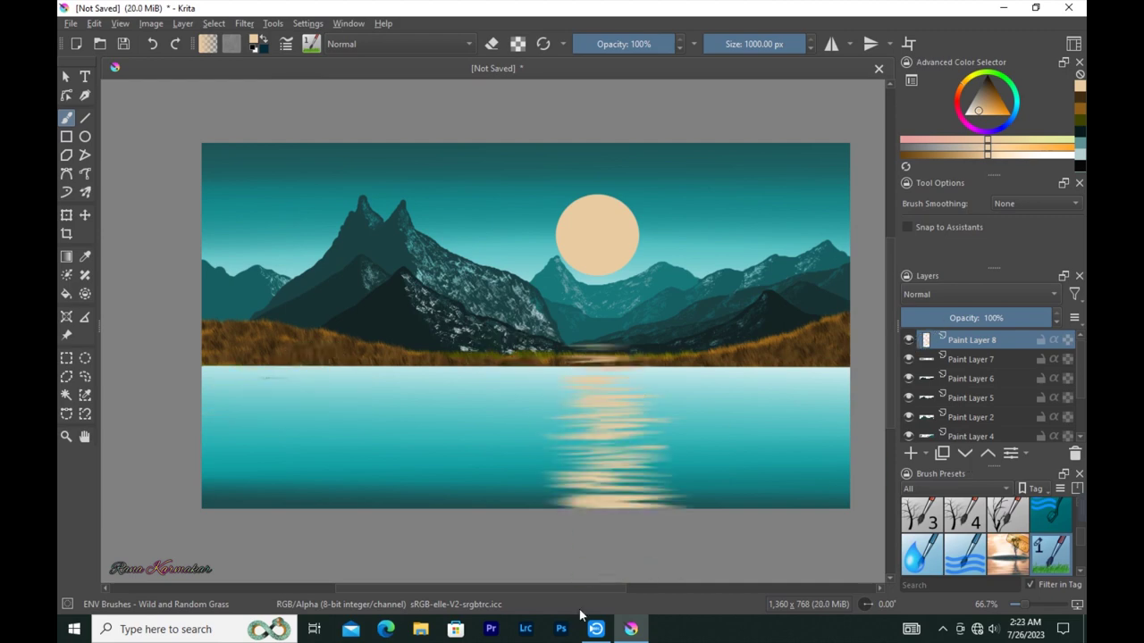
click(590, 44)
drag(737, 362, 777, 393)
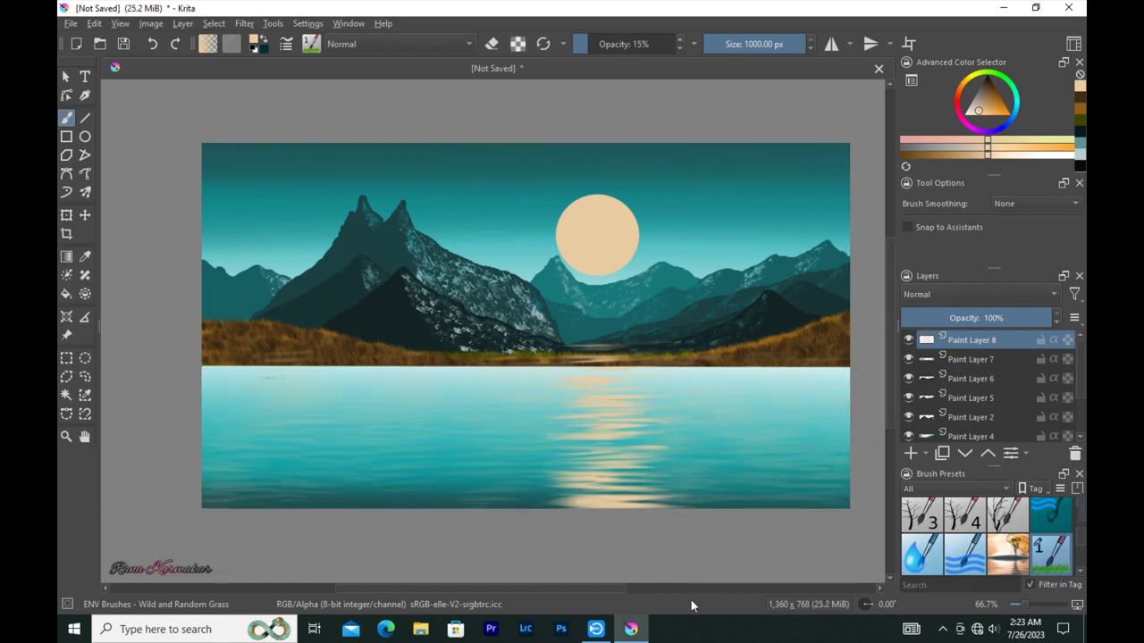
key(F6)
scroll(577, 180, down, 3)
scroll(577, 180, up, 3)
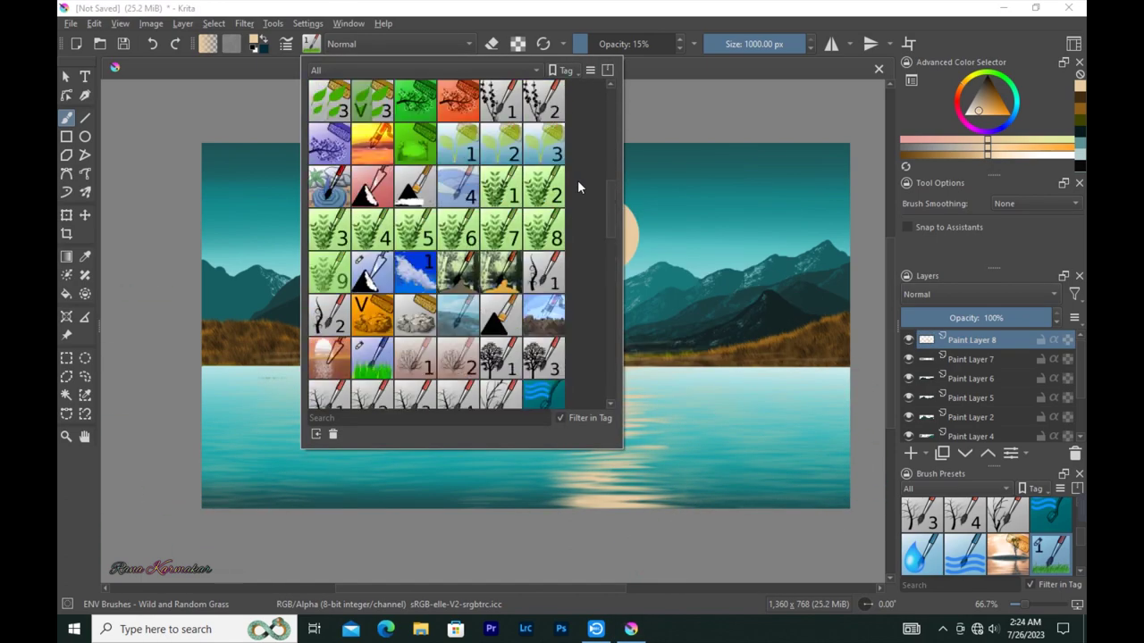
Select the Paint Break Brush preset and review its brush settings
click(561, 152)
click(480, 73)
click(311, 44)
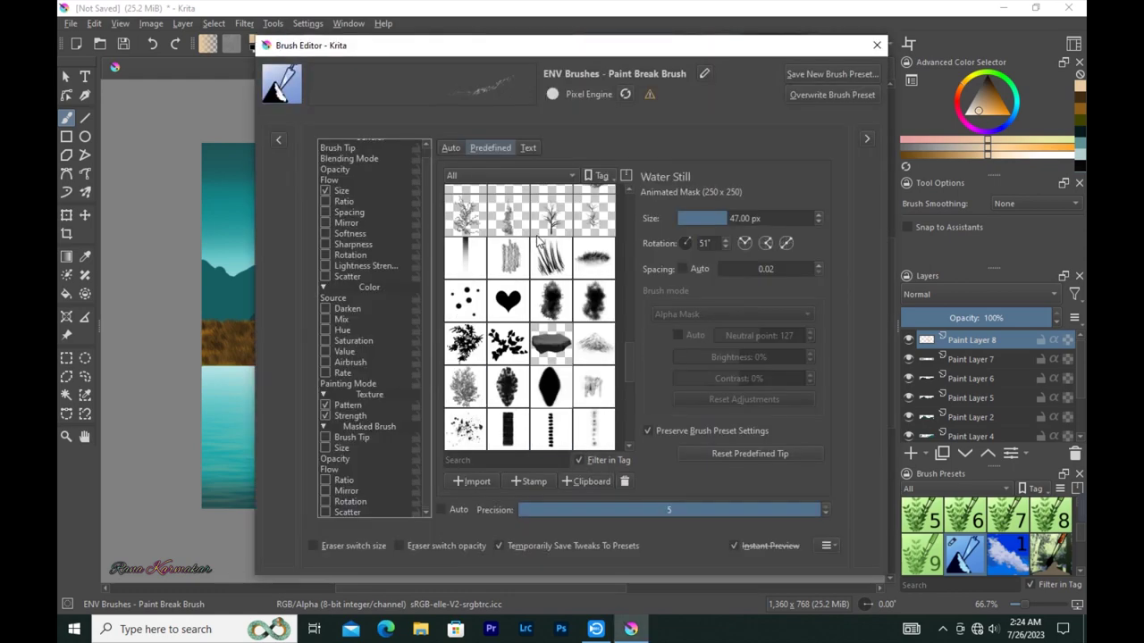
scroll(537, 241, down, 3)
scroll(537, 241, down, 3)
scroll(537, 241, up, 6)
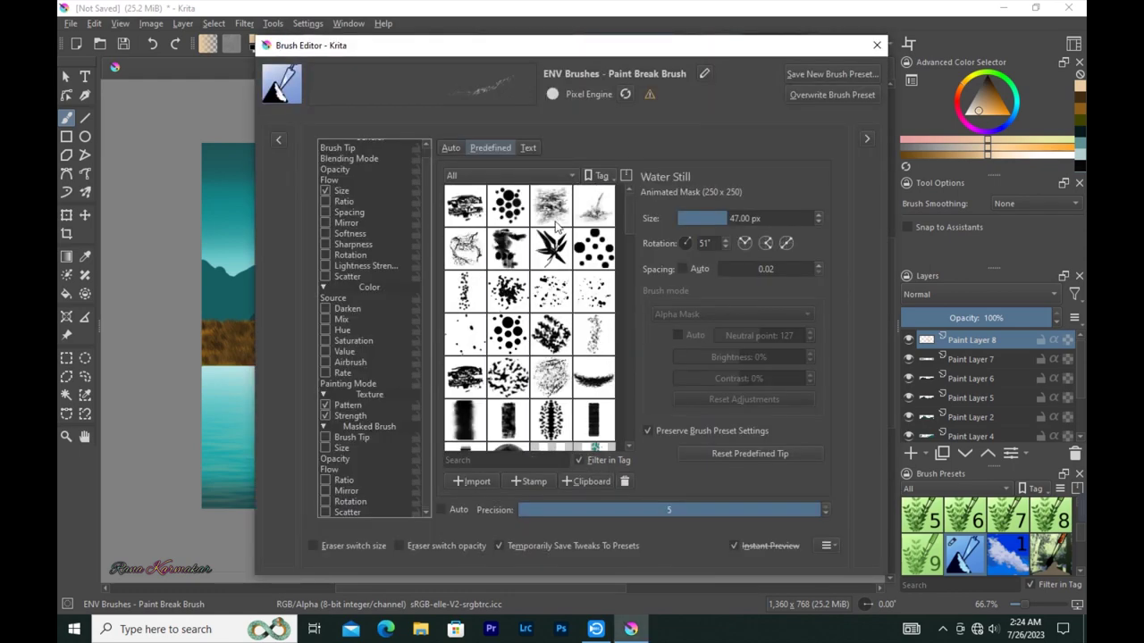
key(Escape)
Dab grey crater texture onto the moon, then switch to greyer tan at low opacity
click(956, 145)
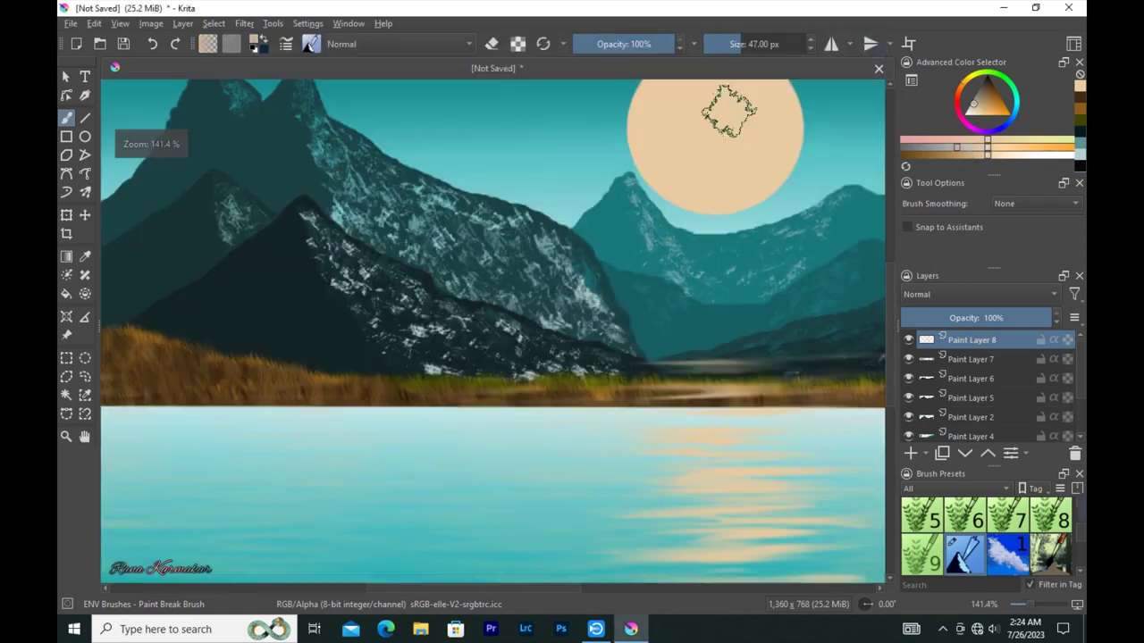
scroll(581, 223, up, 4)
mouse_move(604, 180)
mouse_down()
mouse_move(566, 170)
mouse_move(498, 227)
mouse_move(566, 334)
mouse_move(632, 202)
mouse_move(475, 316)
mouse_move(575, 307)
mouse_move(589, 334)
mouse_move(544, 261)
mouse_move(495, 307)
mouse_move(530, 179)
mouse_move(516, 164)
mouse_move(483, 304)
mouse_move(574, 388)
mouse_move(589, 310)
mouse_move(646, 331)
mouse_move(552, 313)
mouse_up()
ctrl+click(617, 145)
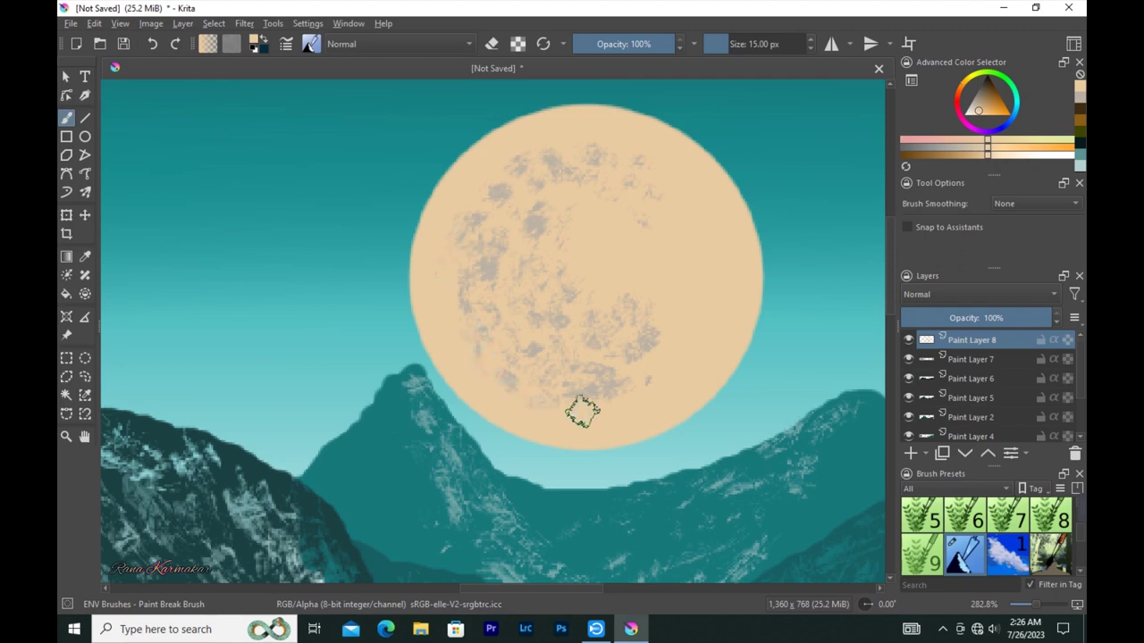
scroll(582, 411, down, 5)
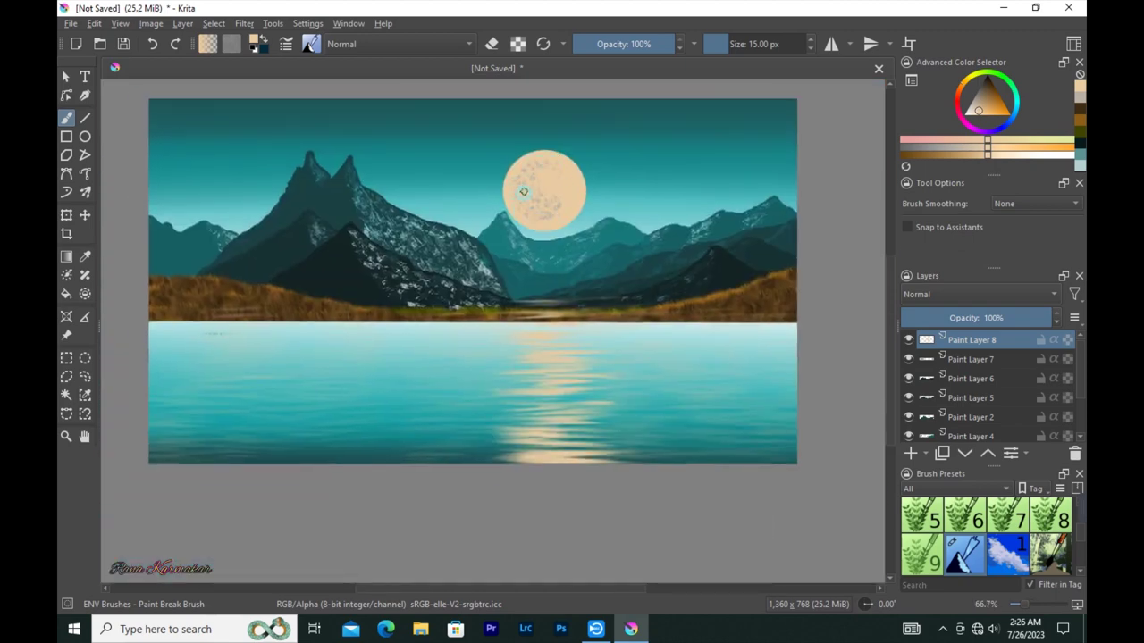
key(F5)
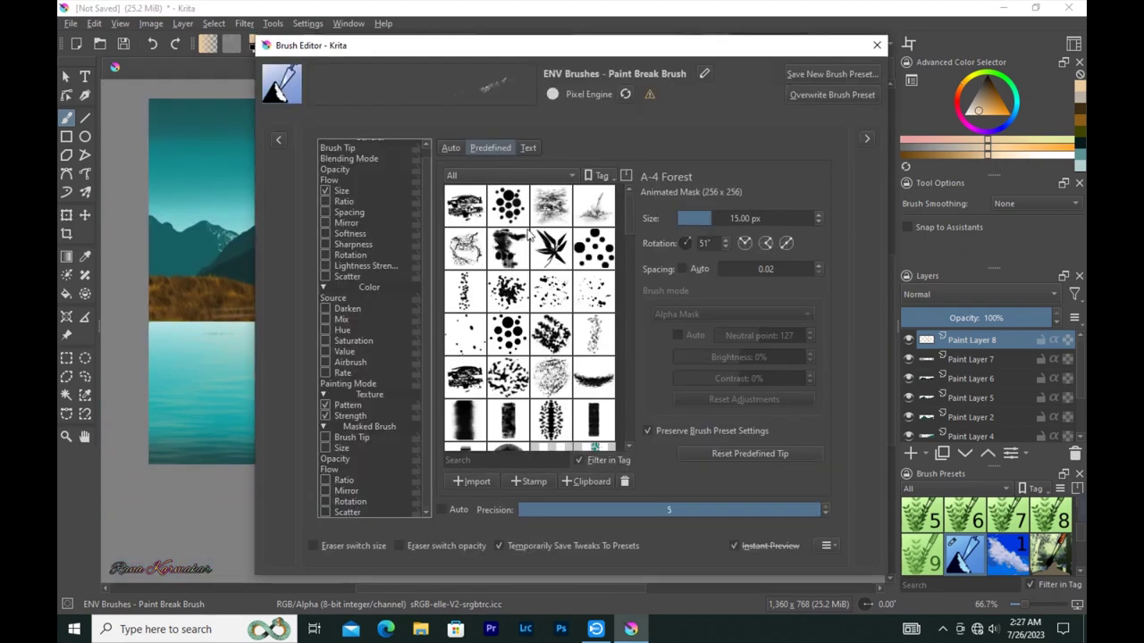
scroll(550, 338, down, 3)
scroll(550, 339, down, 3)
key(Escape)
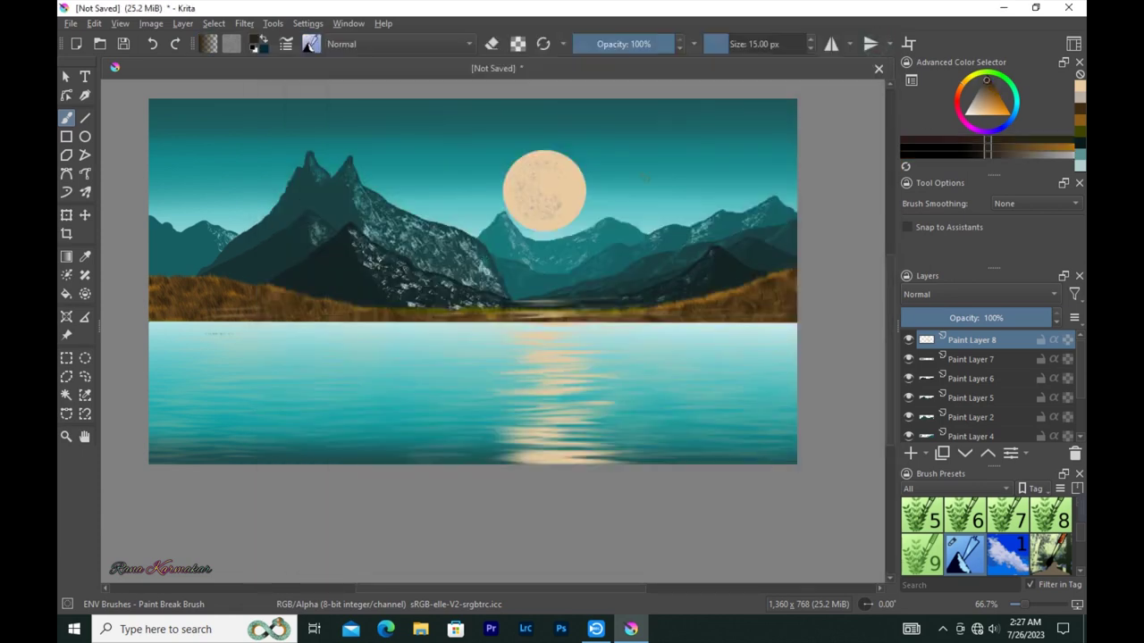
key(i)
key(i)
key(i)
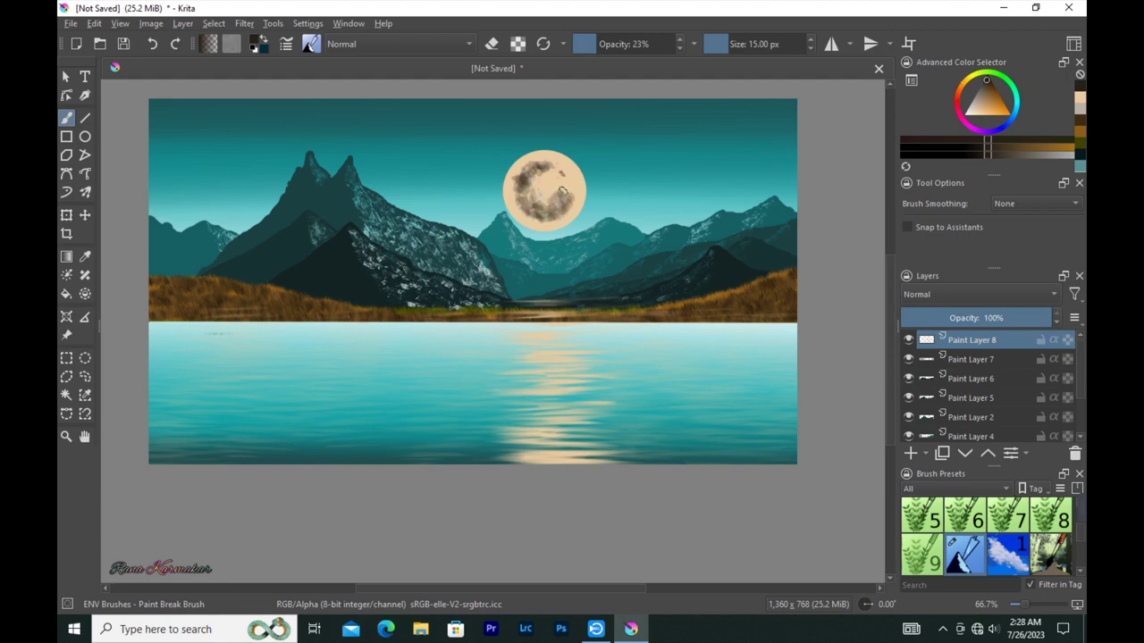
Lighten the moon's top and lower-left edges with light peach, then merge the moon layer down
ctrl+click(528, 165)
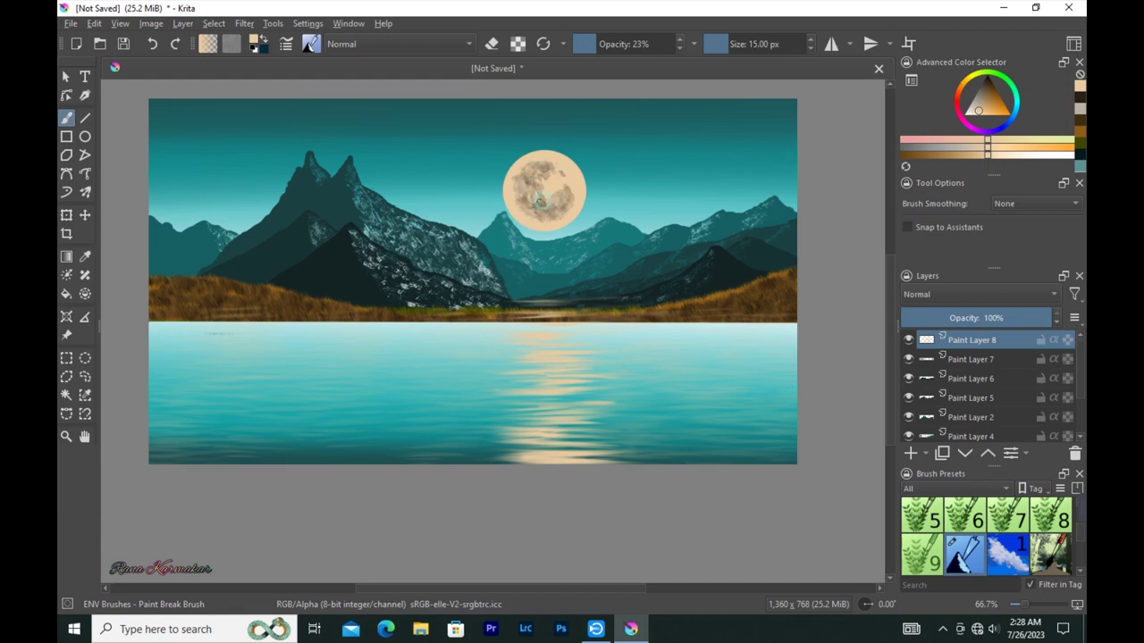
key(d)
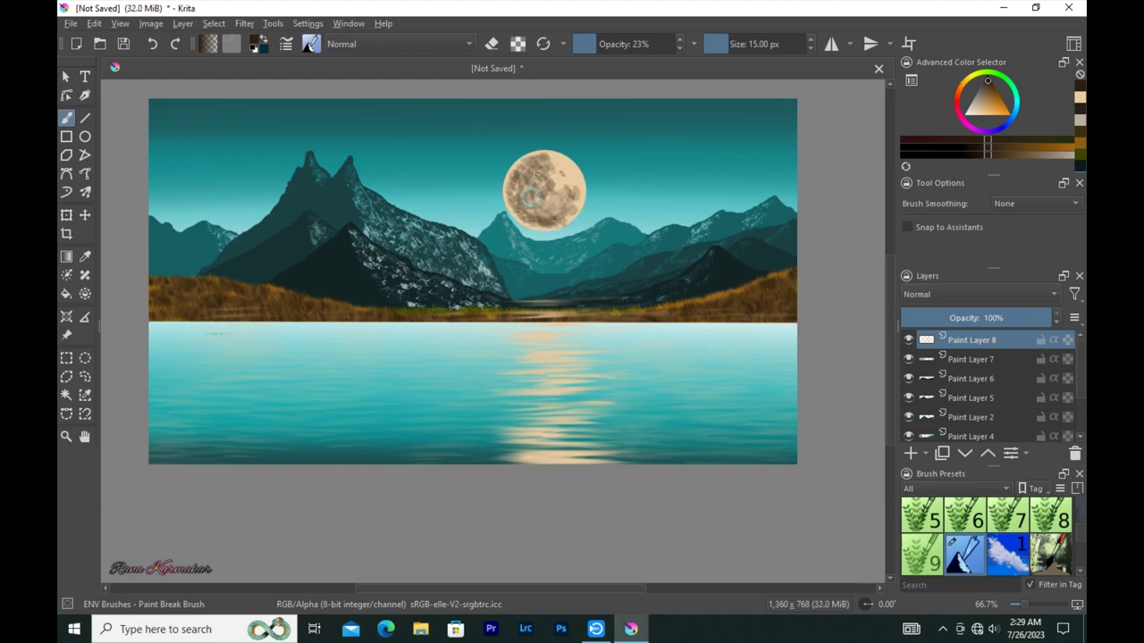
ctrl+click(576, 174)
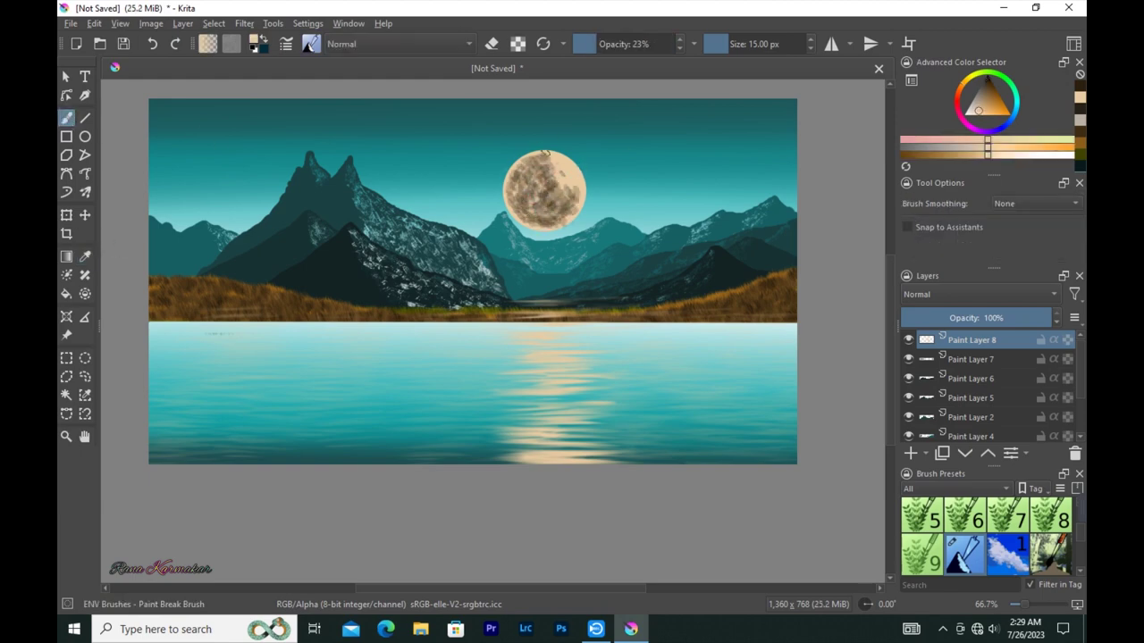
scroll(536, 165, up, 2)
scroll(532, 168, up, 1)
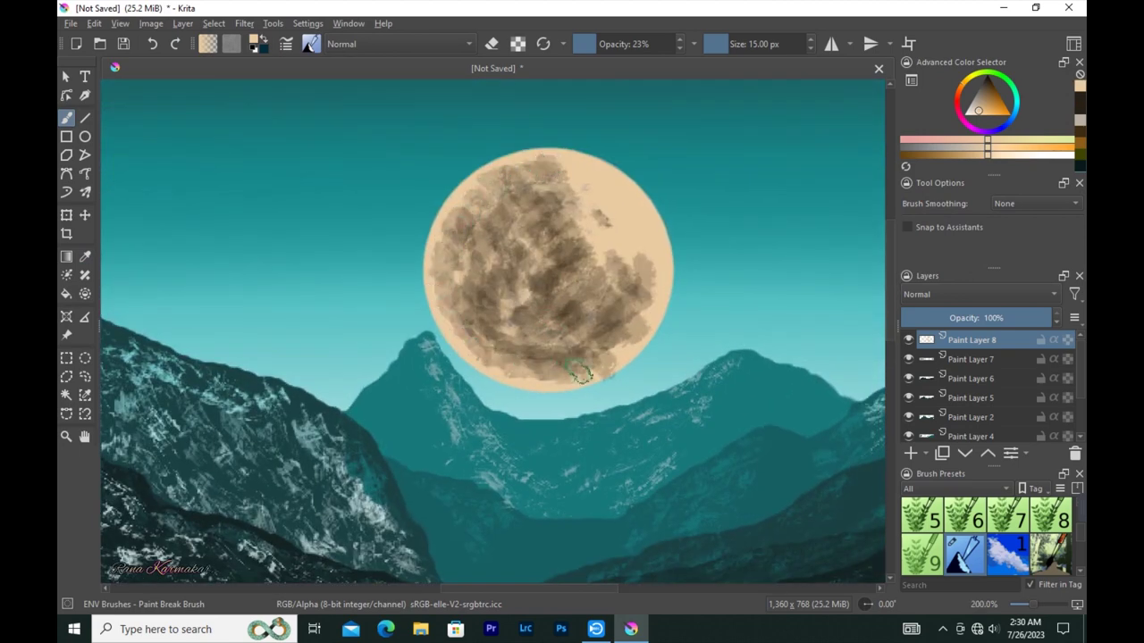
mouse_move(505, 173)
mouse_down()
mouse_move(546, 164)
mouse_move(455, 219)
mouse_move(443, 305)
mouse_move(459, 327)
mouse_move(607, 352)
mouse_move(649, 286)
mouse_up()
mouse_move(533, 357)
mouse_down()
mouse_move(503, 352)
mouse_move(440, 268)
mouse_up()
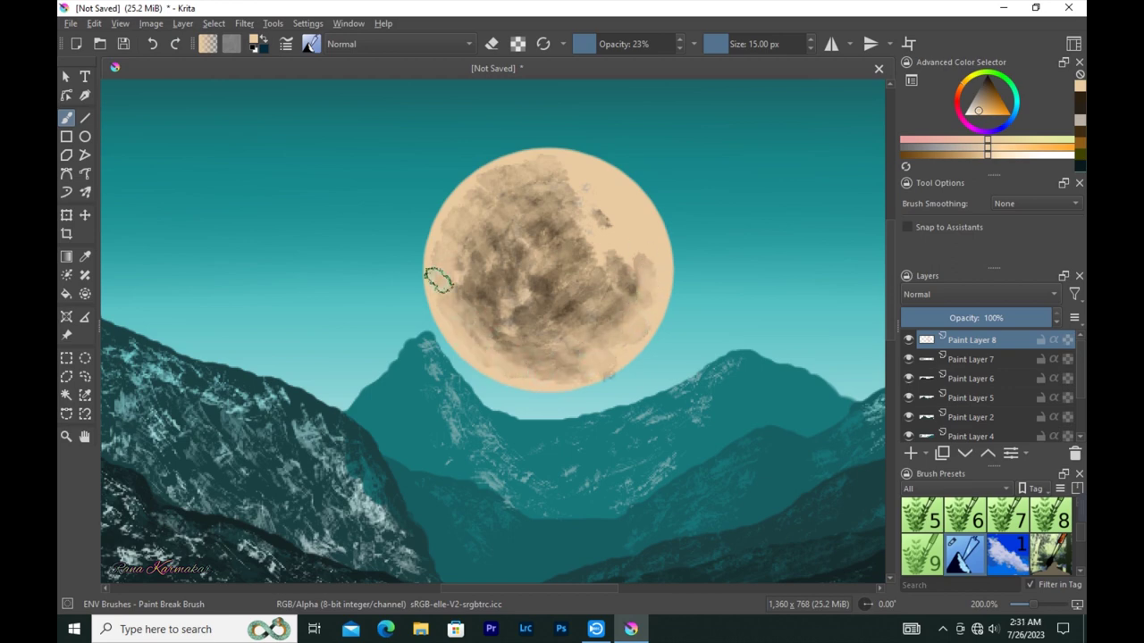
scroll(524, 191, down, 3)
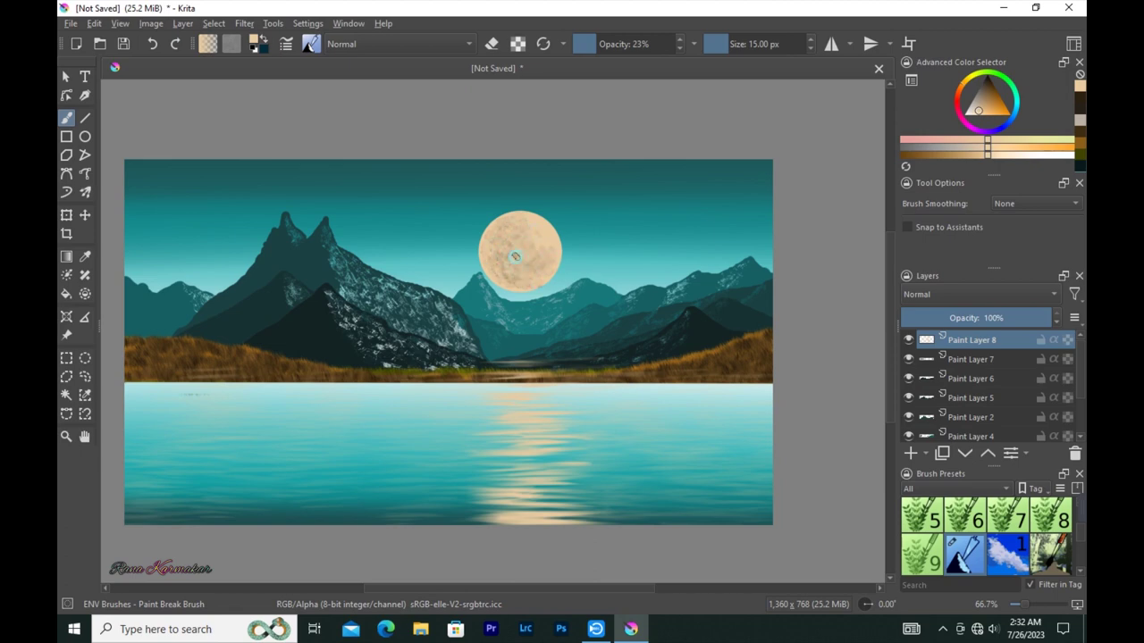
drag(997, 343, 984, 431)
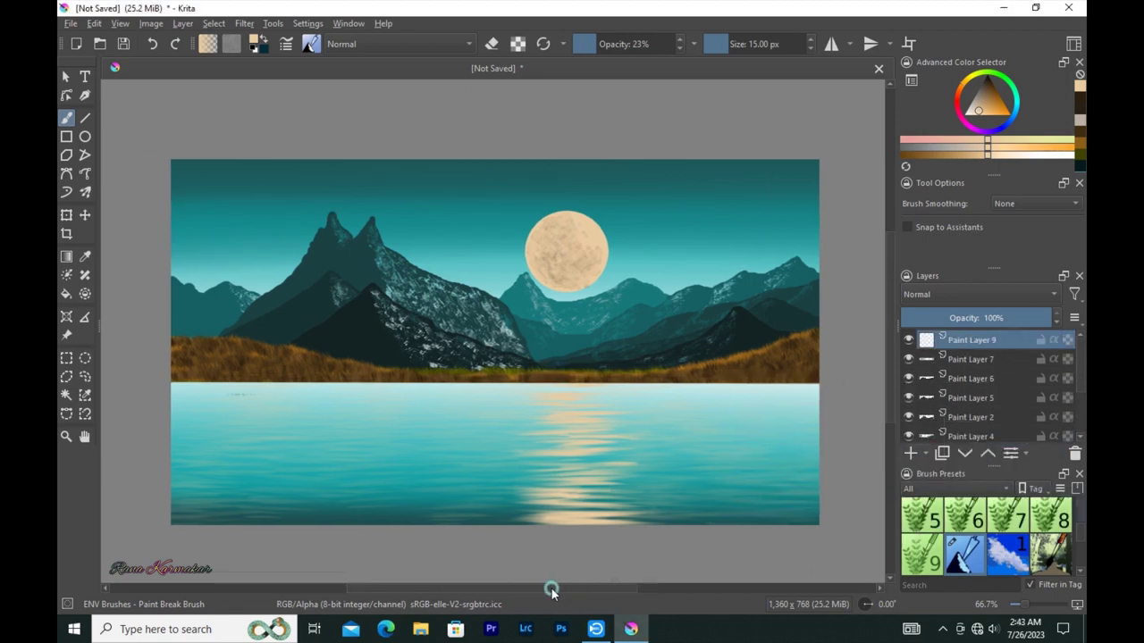
With a black Basic-2 Opacity brush, draw two straight dark lines to the right edge
click(310, 44)
click(535, 105)
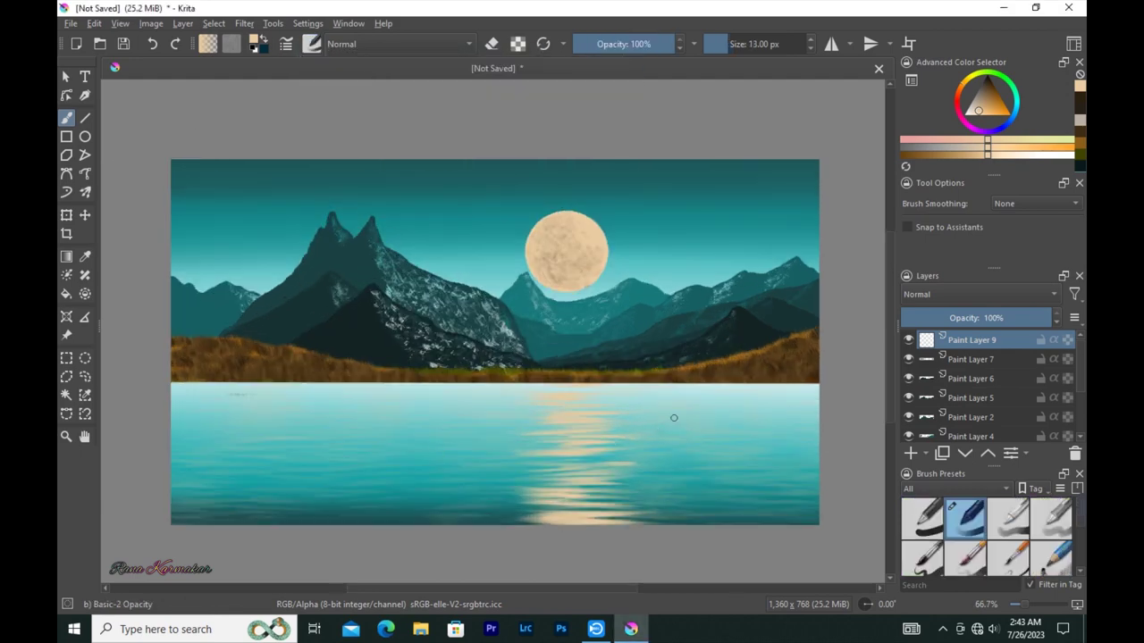
key(d)
key(bracketleft)
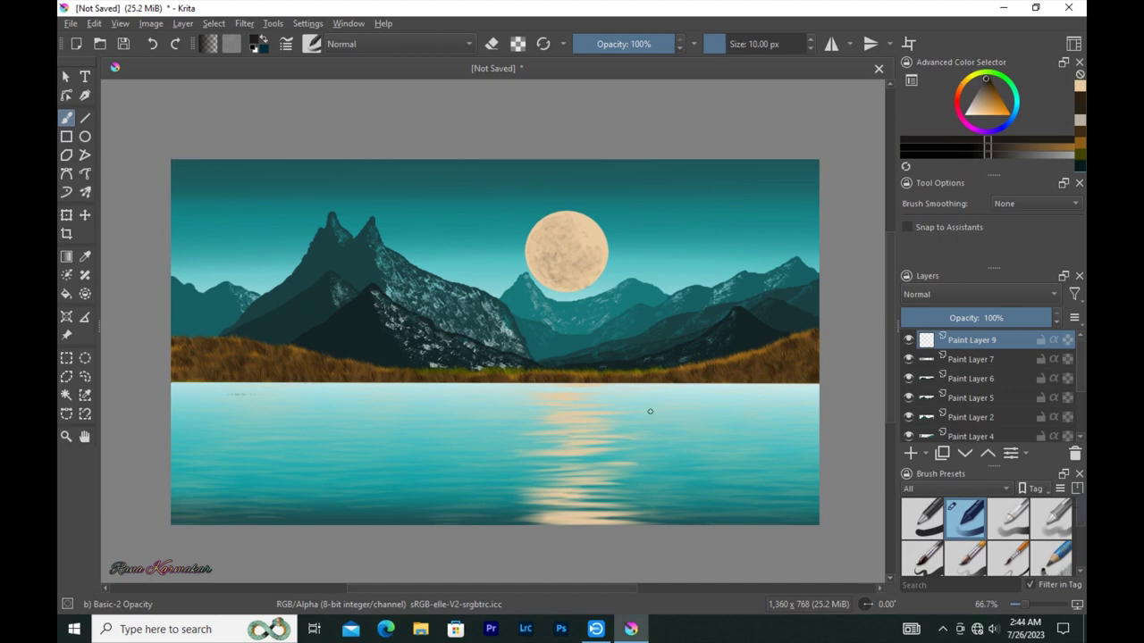
key(v)
drag(631, 409, 824, 409)
drag(669, 432, 822, 431)
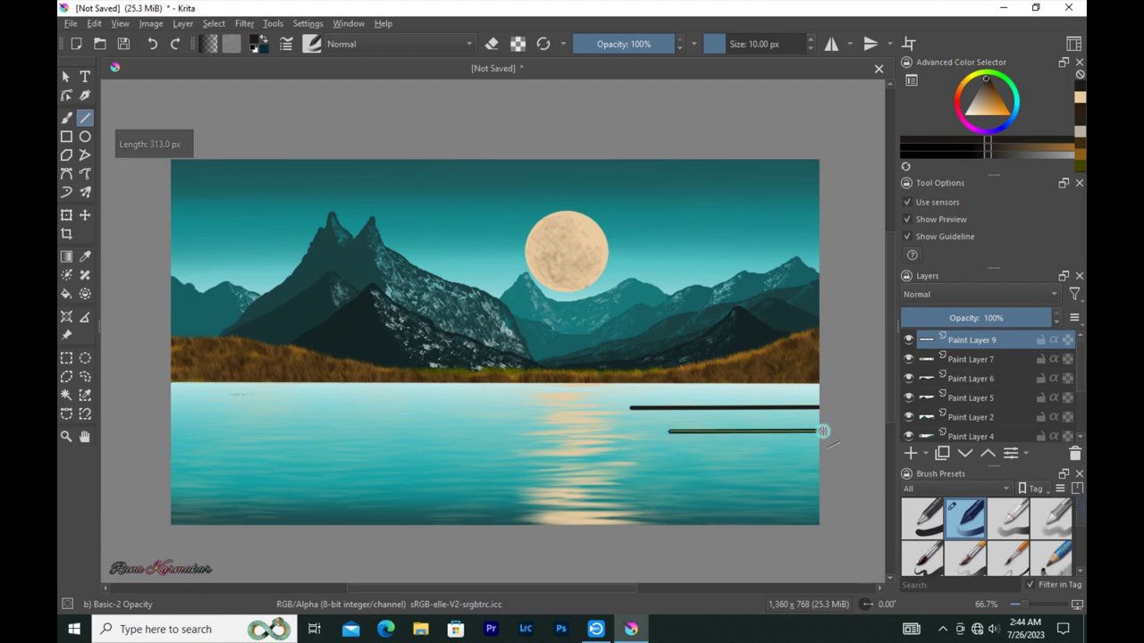
Sketch and fill the right-hand dark rocky shore strip, resizing the brush between 14 and 22 px
key(b)
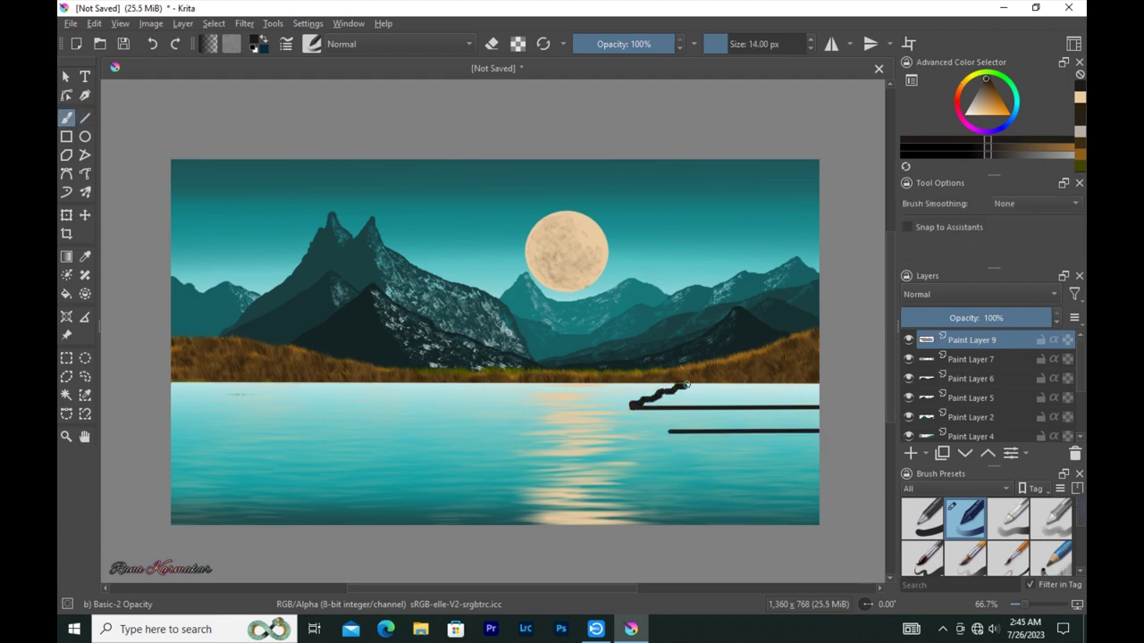
mouse_move(798, 360)
mouse_down()
mouse_move(749, 370)
mouse_move(813, 366)
mouse_move(676, 399)
mouse_move(760, 403)
mouse_up()
key(bracketright)
mouse_move(675, 402)
mouse_down()
mouse_move(753, 401)
mouse_move(658, 396)
mouse_move(715, 412)
mouse_move(808, 413)
mouse_up()
key(bracketleft)
key(bracketleft)
key(bracketright)
key(bracketright)
mouse_move(706, 420)
mouse_down()
mouse_move(789, 427)
mouse_move(674, 429)
mouse_up()
key(bracketleft)
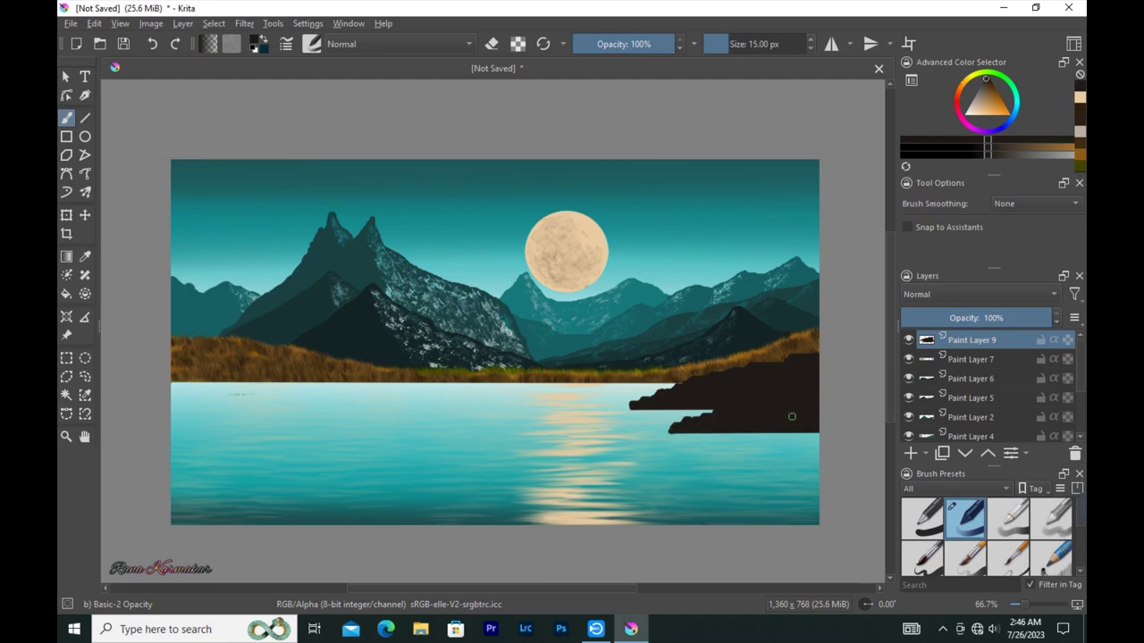
Outline and fill the dark brown stepped left shore, then swap to light peach
key(v)
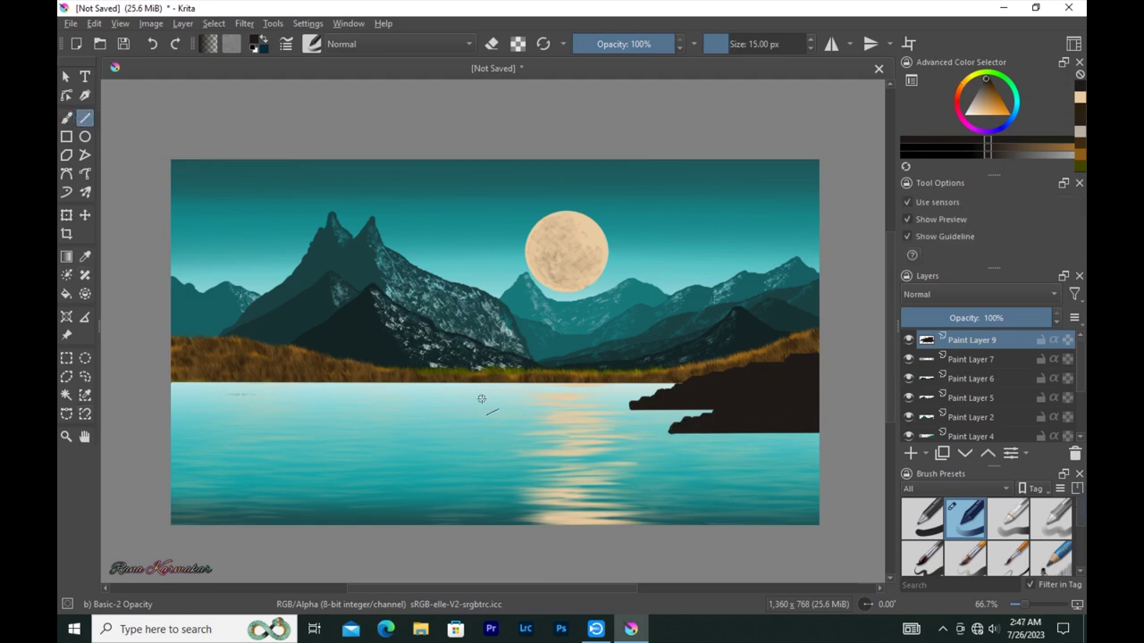
drag(527, 420, 171, 420)
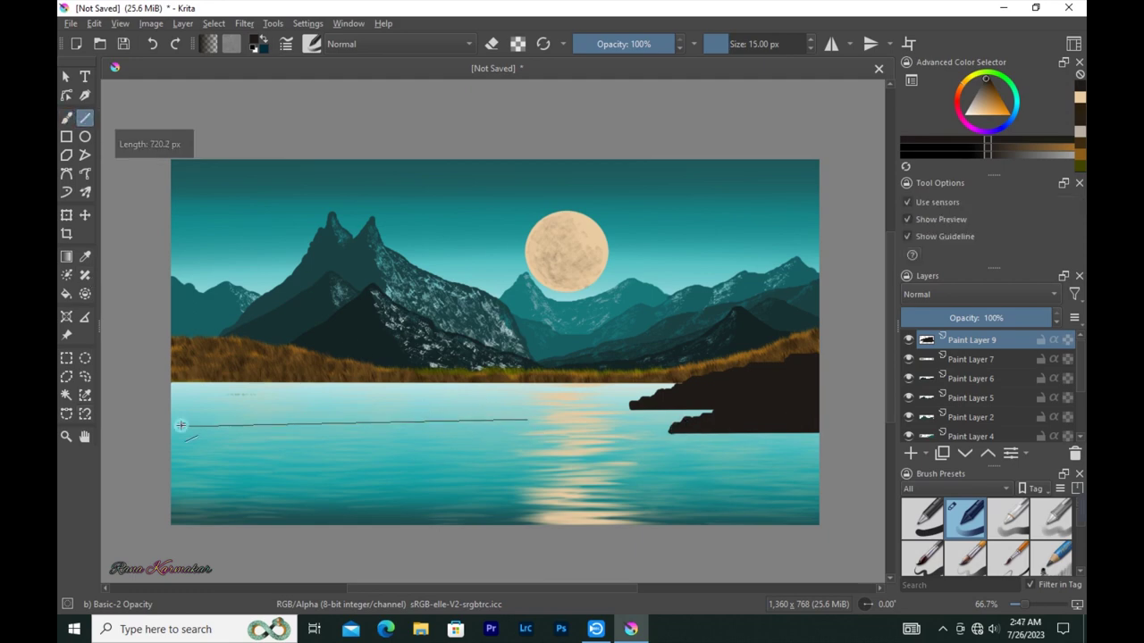
key(bracketleft)
mouse_move(524, 415)
mouse_down()
mouse_move(319, 357)
mouse_move(172, 354)
mouse_up()
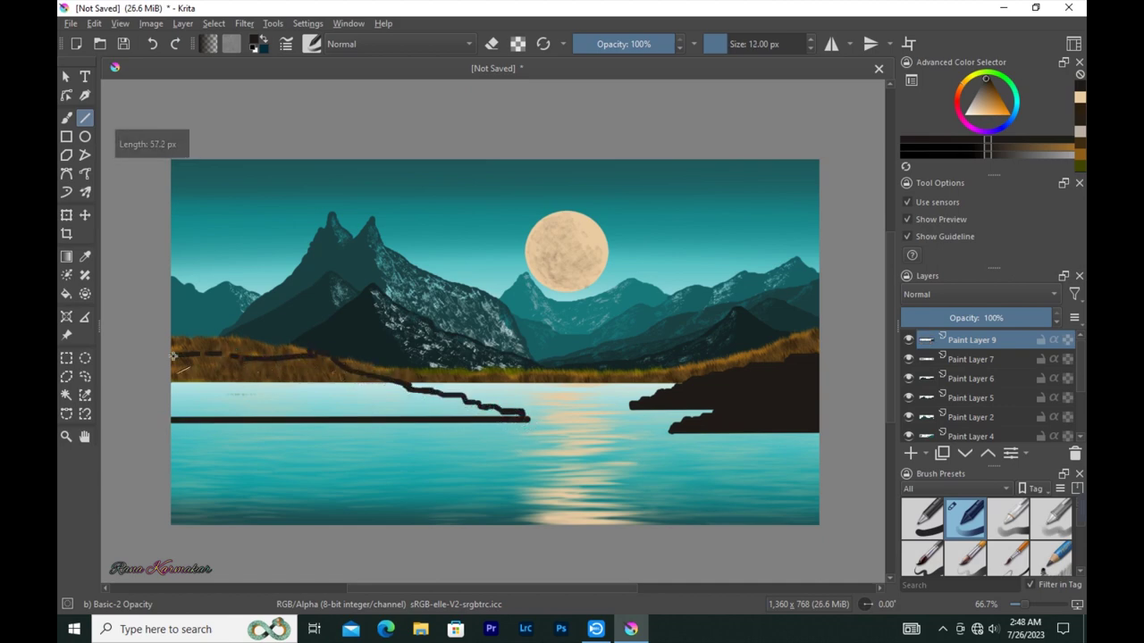
click(66, 117)
drag(520, 416, 472, 411)
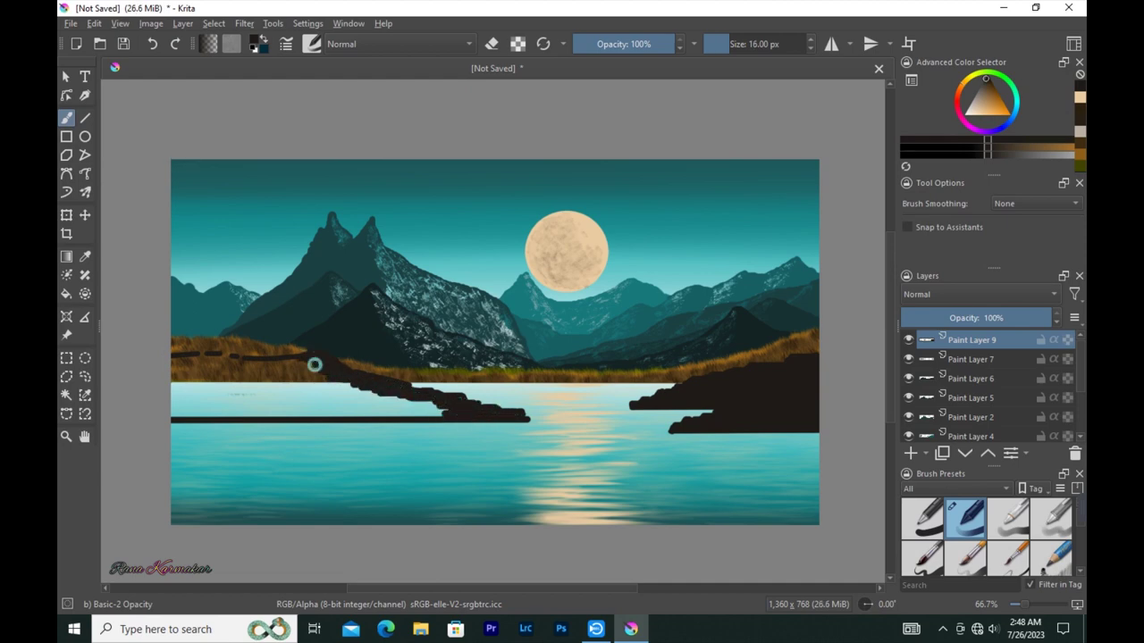
key(bracketright)
key(bracketright)
key(bracketright)
mouse_move(220, 355)
mouse_down()
mouse_move(212, 365)
mouse_move(262, 390)
mouse_move(326, 385)
mouse_move(416, 408)
mouse_move(209, 401)
mouse_up()
key(bracketleft)
key(bracketleft)
key(bracketleft)
key(bracketleft)
key(bracketleft)
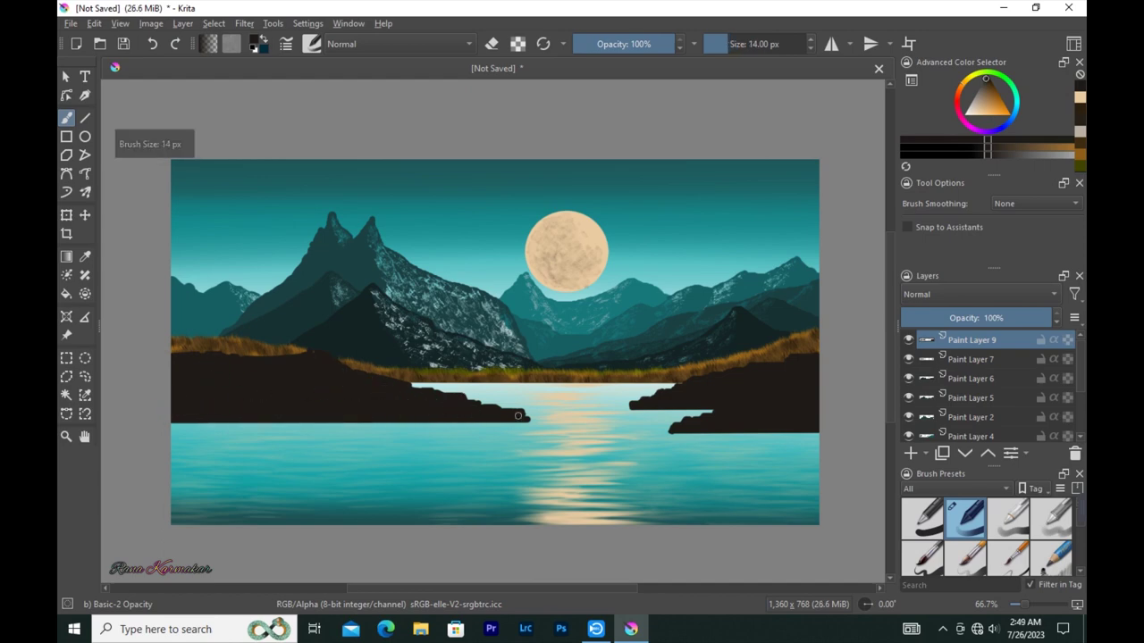
key(bracketleft)
drag(517, 415, 537, 417)
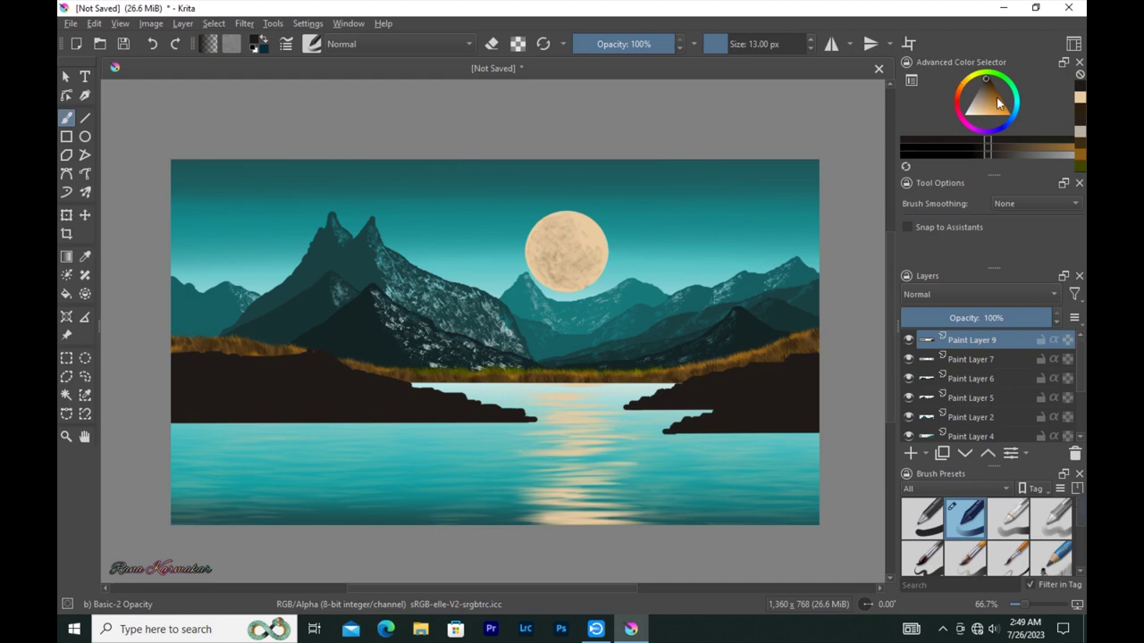
key(x)
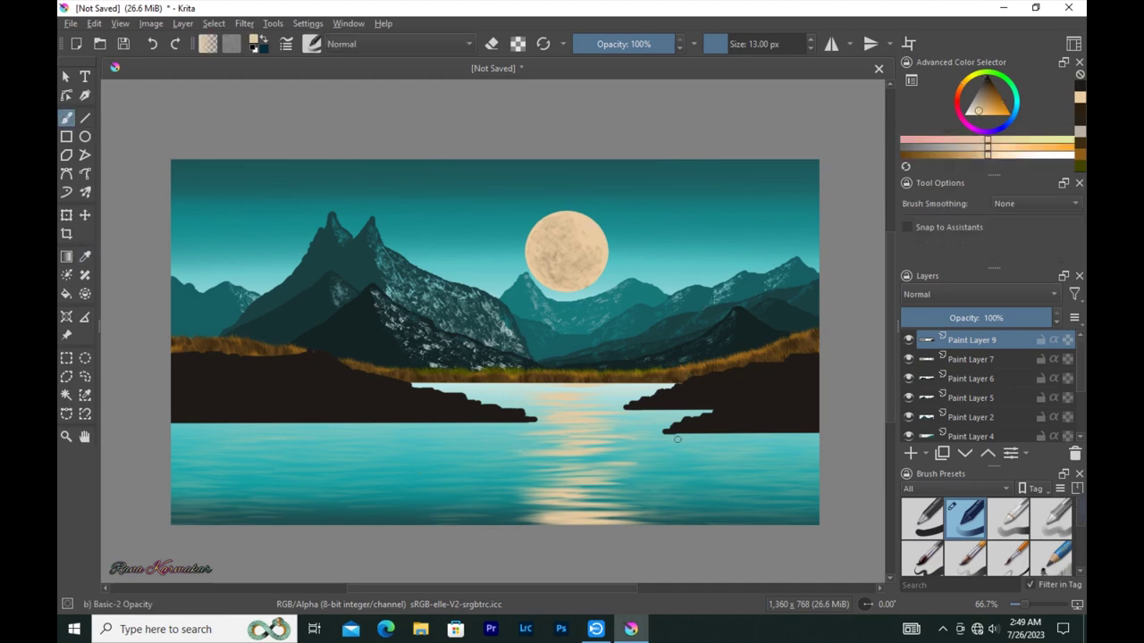
Choose the Paint Break brush preset with a different brush tip
click(311, 44)
scroll(590, 129, down, 5)
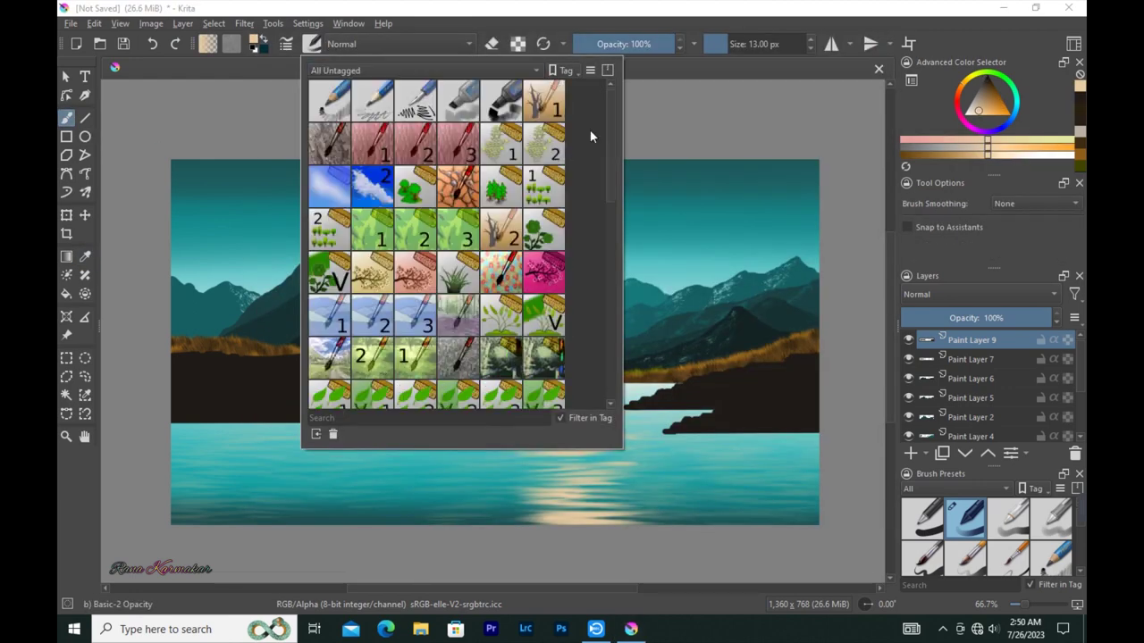
scroll(590, 129, down, 3)
click(536, 189)
key(F5)
scroll(623, 218, up, 5)
scroll(624, 218, up, 5)
scroll(624, 218, up, 5)
scroll(620, 223, down, 5)
click(552, 248)
key(F5)
scroll(400, 426, up, 3)
scroll(399, 426, up, 2)
Paint light rock texture along the right shore, adjusting brush opacity and size
drag(423, 416, 390, 420)
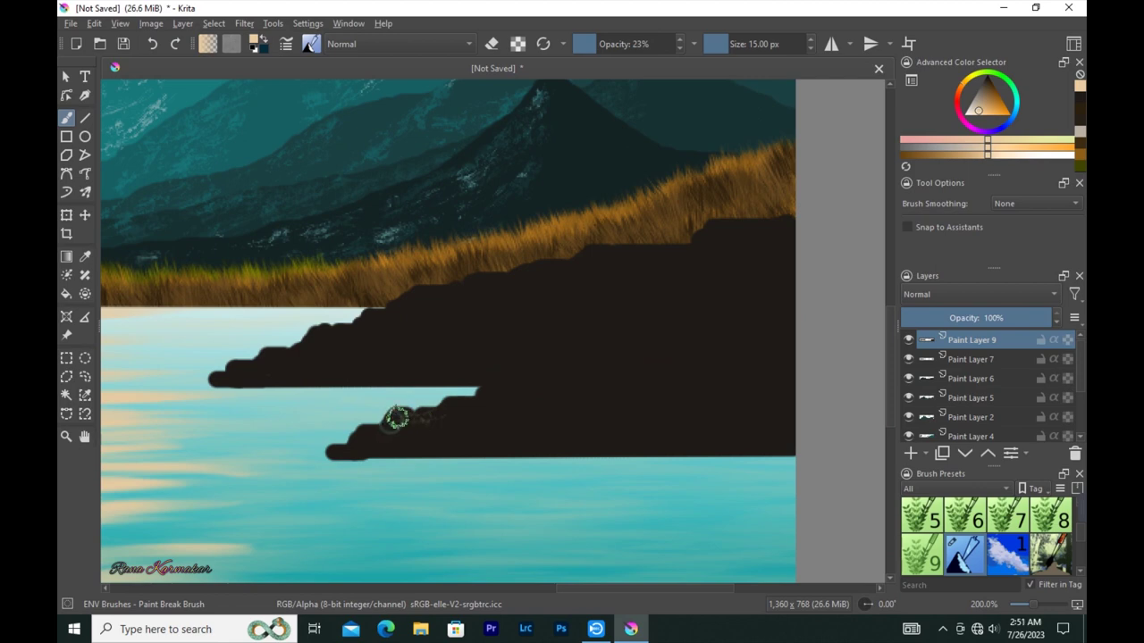
key([)
key(o)
key(o)
key(o)
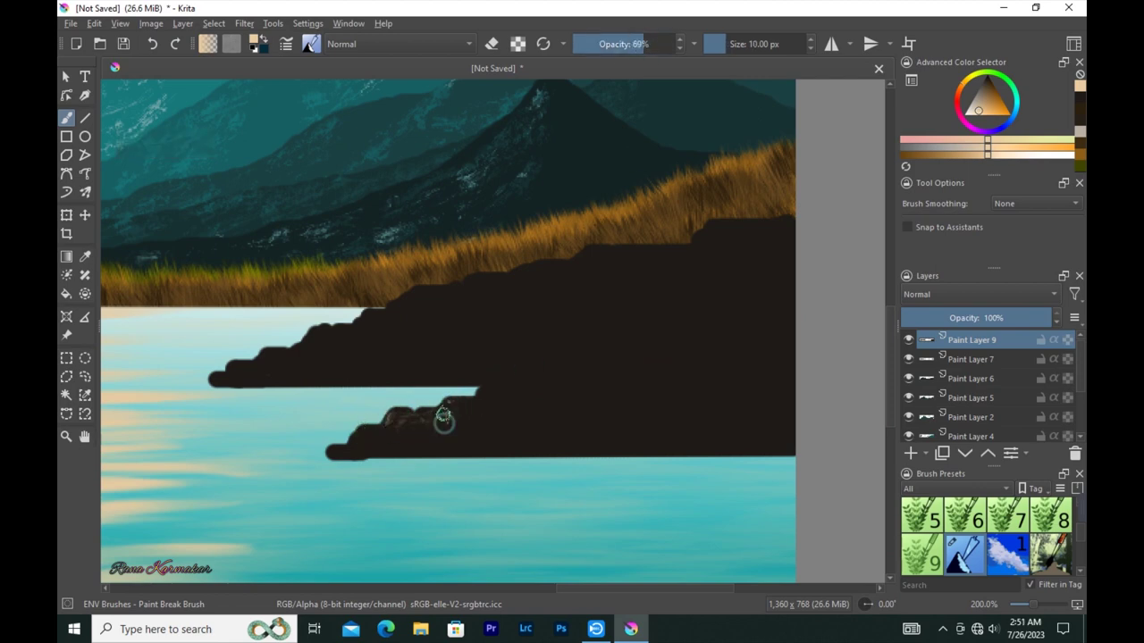
drag(417, 431, 375, 428)
key([)
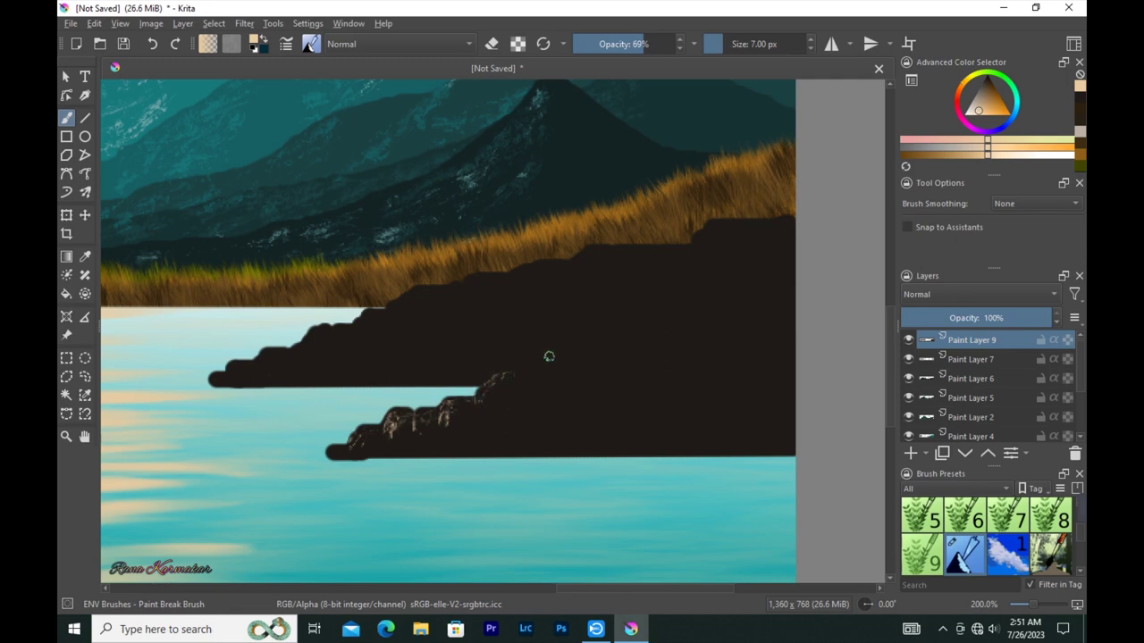
mouse_move(593, 354)
mouse_down()
mouse_move(761, 336)
mouse_move(518, 374)
mouse_up()
mouse_move(626, 358)
mouse_down()
mouse_move(635, 370)
mouse_move(664, 360)
mouse_move(605, 409)
mouse_move(550, 400)
mouse_move(738, 380)
mouse_move(576, 376)
mouse_move(608, 406)
mouse_up()
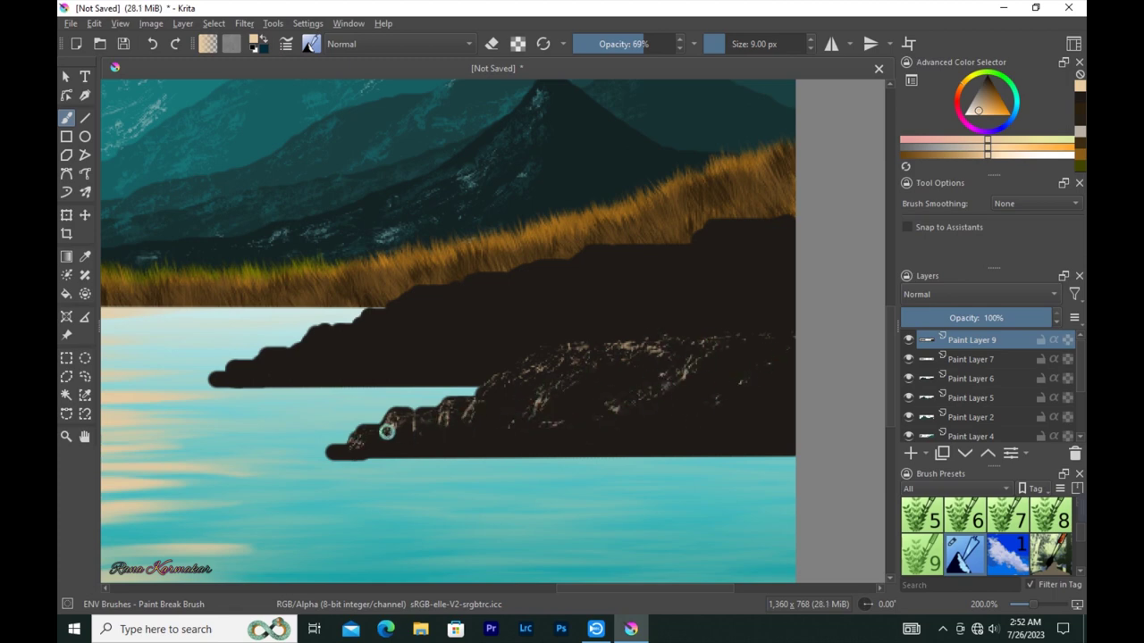
drag(657, 67, 666, 67)
mouse_move(528, 360)
mouse_down()
mouse_move(671, 340)
mouse_move(718, 390)
mouse_move(587, 436)
mouse_up()
Highlight the upper edge of the lower right-hand rock
scroll(720, 370, down, 3)
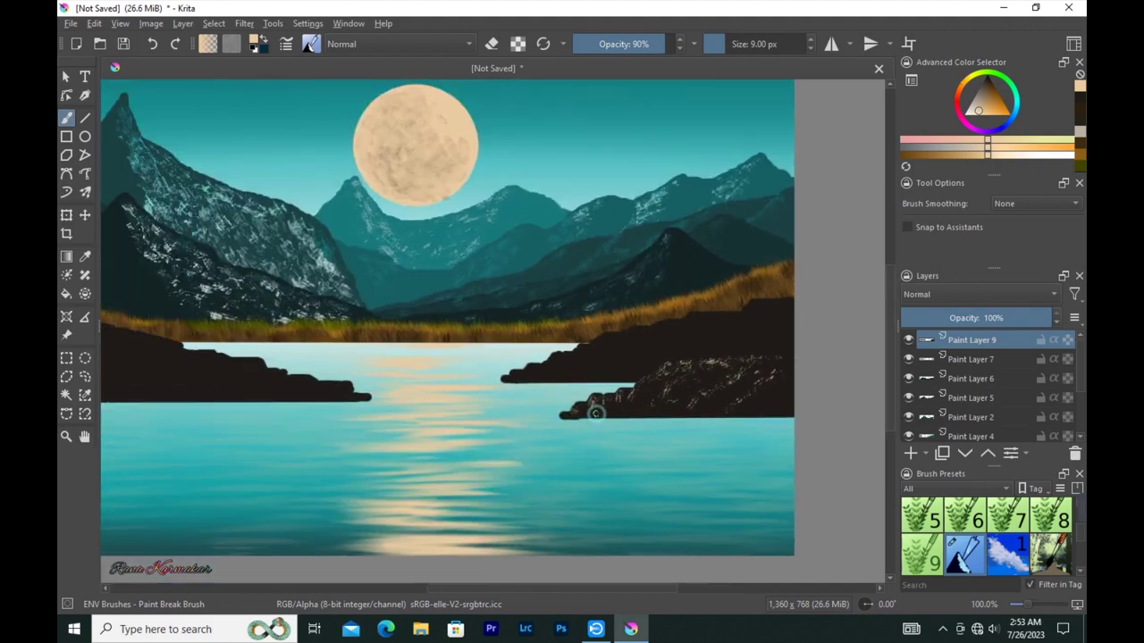
scroll(670, 396, up, 3)
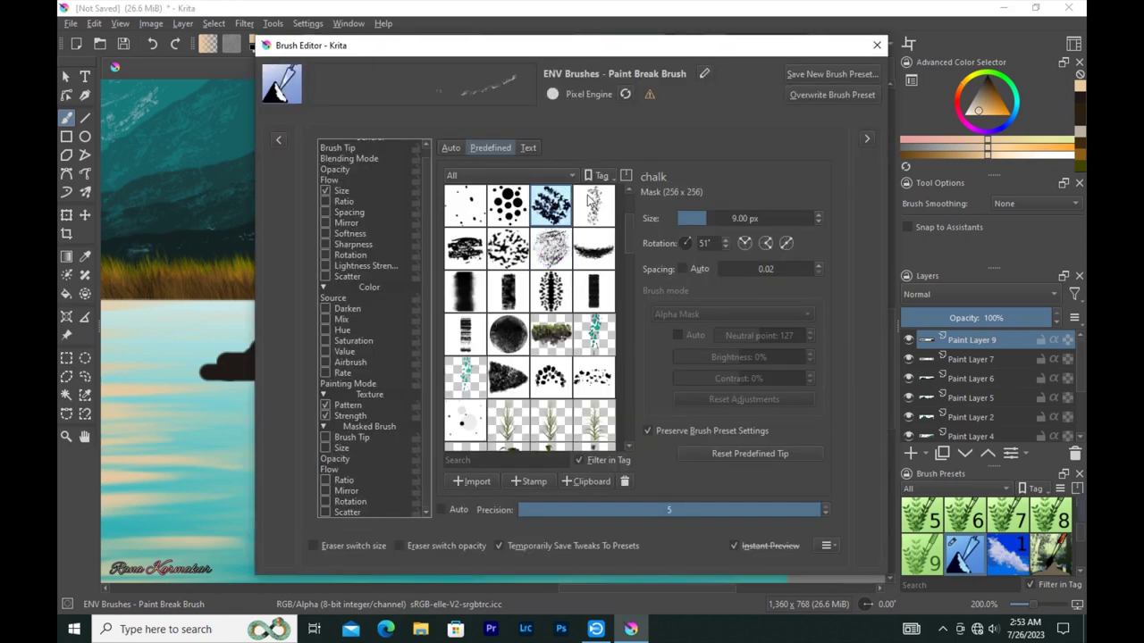
mouse_move(634, 338)
mouse_down()
mouse_move(566, 341)
mouse_move(487, 374)
mouse_up()
mouse_move(431, 400)
mouse_down()
mouse_move(549, 391)
mouse_move(467, 426)
mouse_move(328, 442)
mouse_up()
mouse_move(632, 344)
mouse_down()
mouse_move(755, 324)
mouse_move(557, 352)
mouse_move(643, 342)
mouse_up()
At lower opacity (15%), paint diagonal streaks and shading across the rock face
click(631, 44)
click(604, 44)
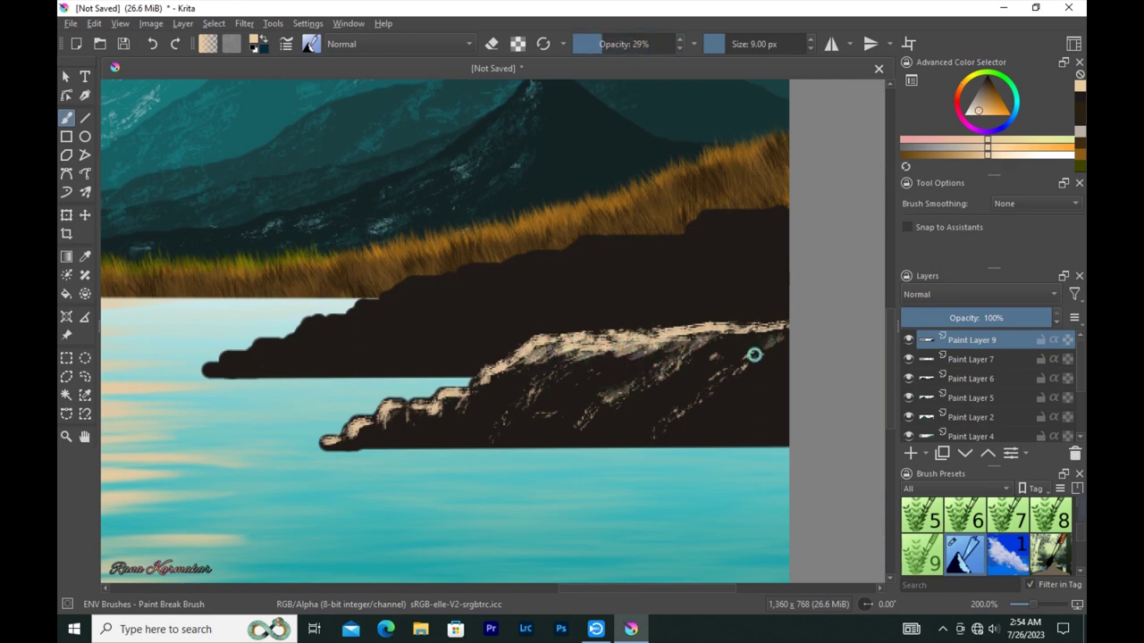
drag(753, 349, 661, 433)
drag(648, 365, 563, 437)
mouse_move(577, 361)
mouse_down()
mouse_move(477, 413)
mouse_move(465, 442)
mouse_up()
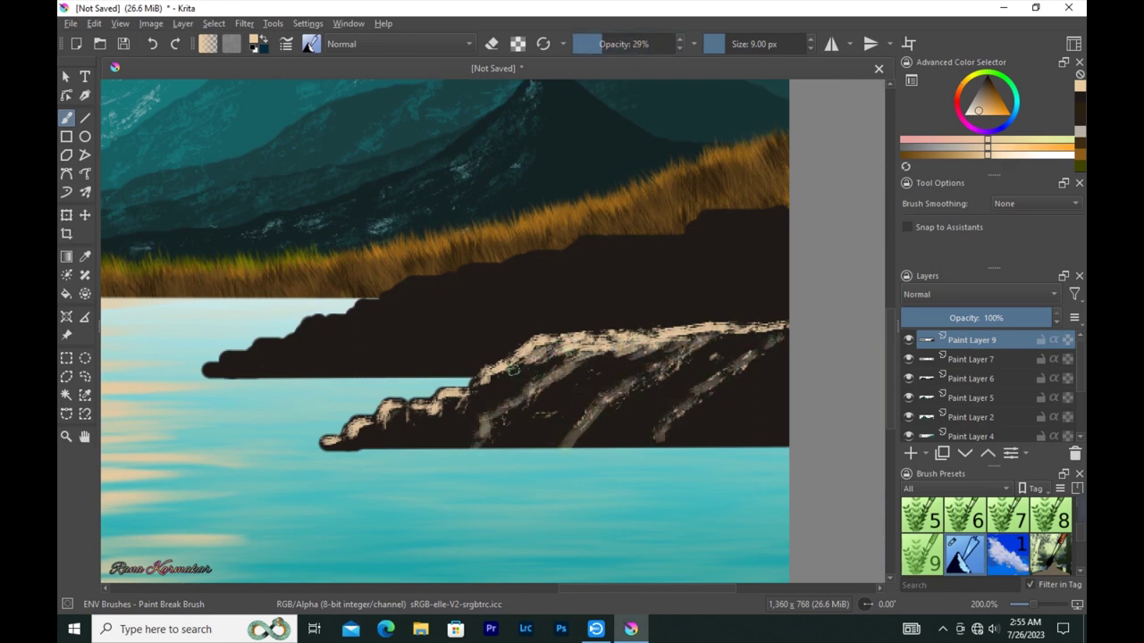
key(i)
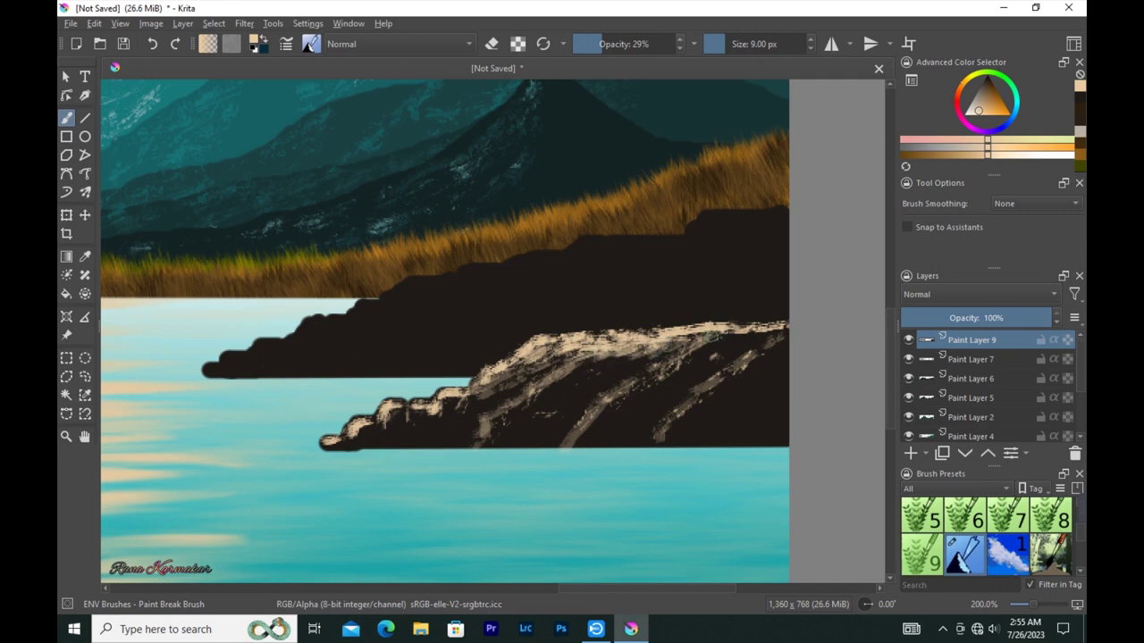
mouse_move(478, 404)
mouse_down()
mouse_move(396, 408)
mouse_move(384, 429)
mouse_up()
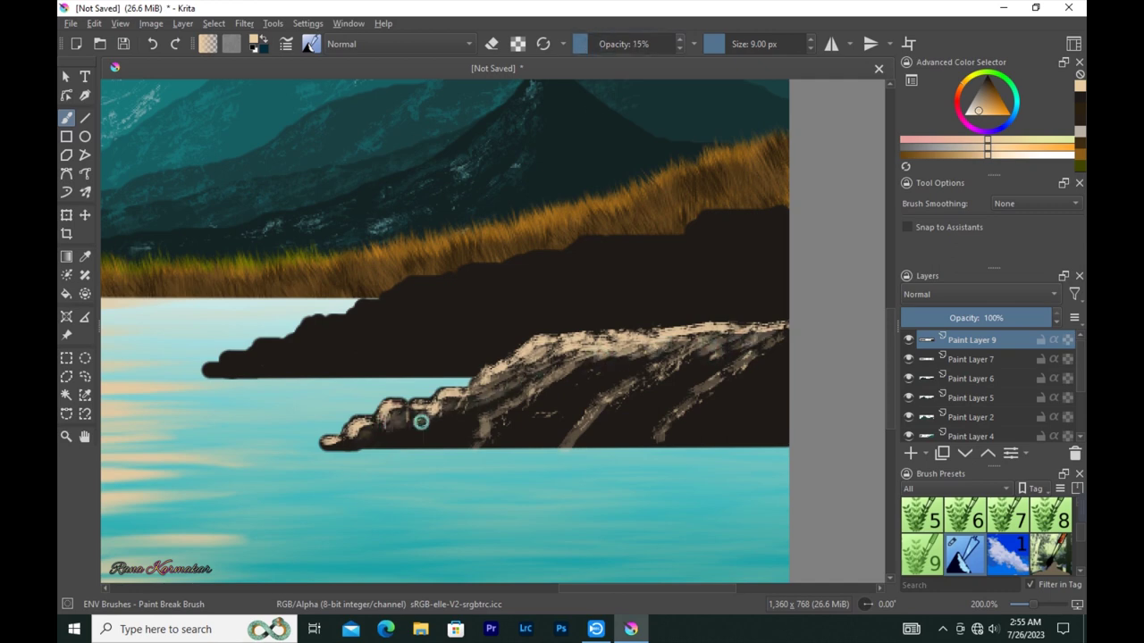
drag(778, 352, 622, 388)
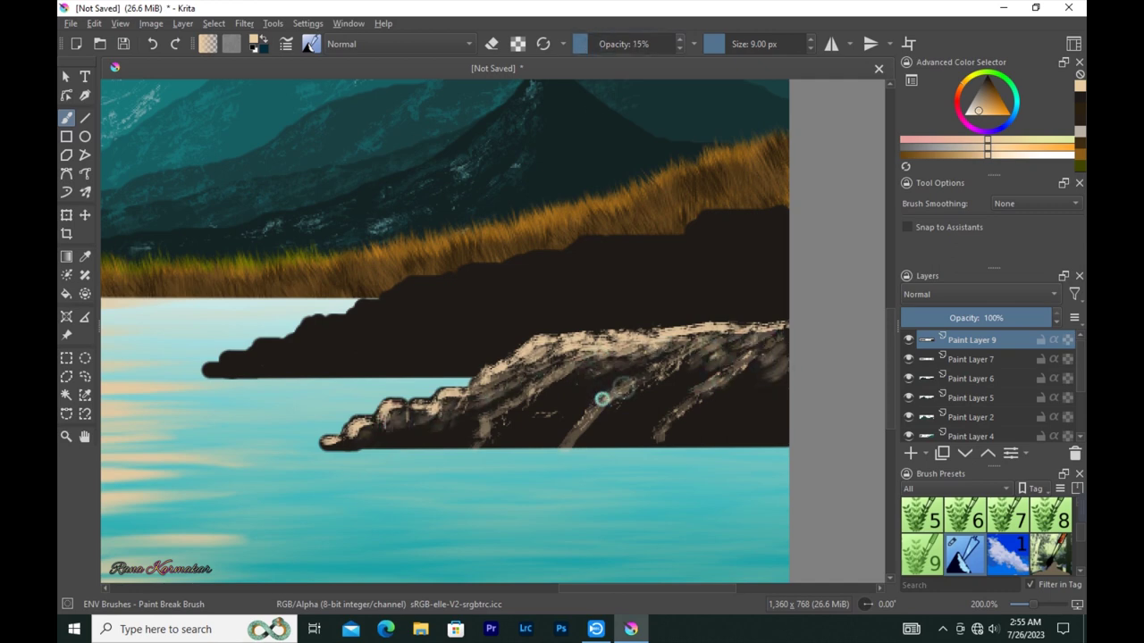
Raise brush opacity and highlight the upper right rock's top edge with curving peach strokes
key(2)
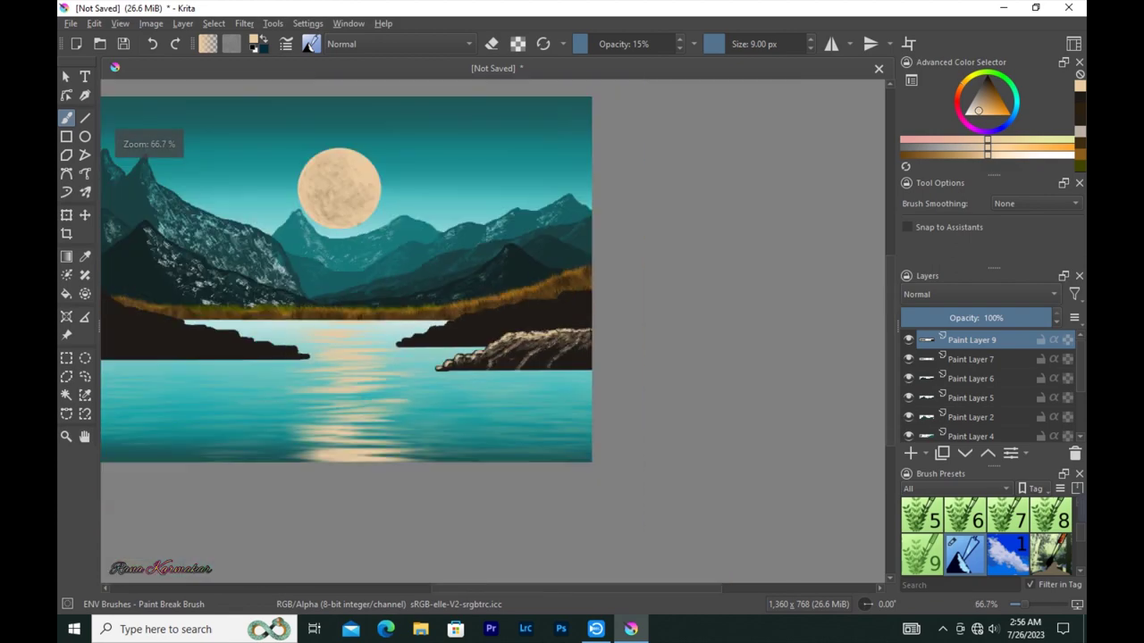
scroll(477, 378, up, 5)
scroll(477, 378, up, 5)
click(641, 52)
drag(492, 350, 304, 426)
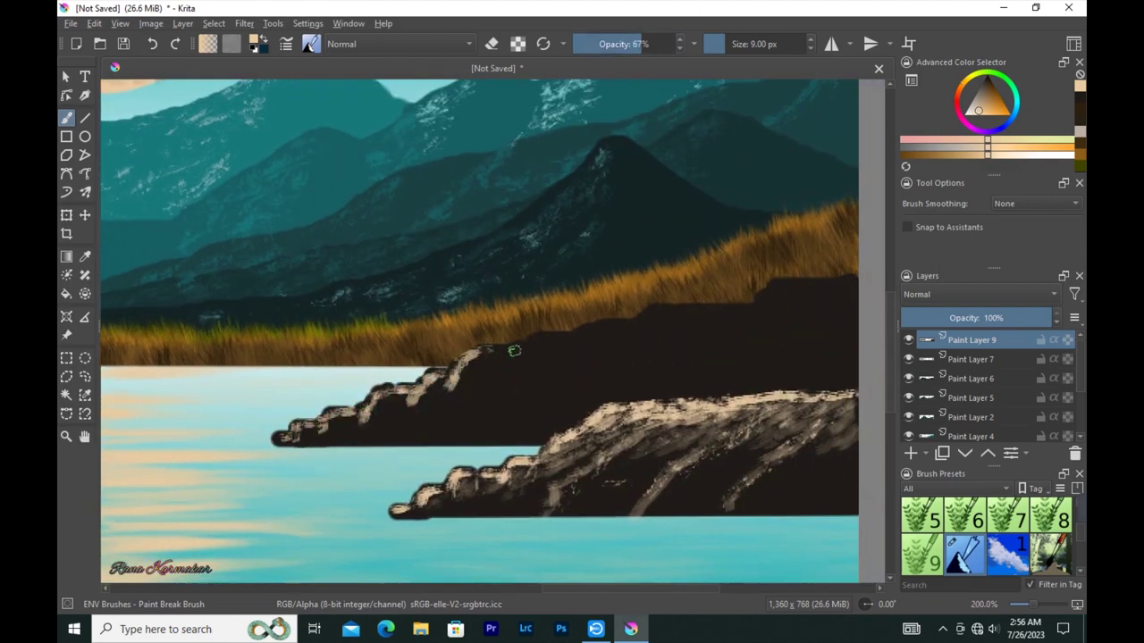
drag(561, 336, 522, 356)
drag(609, 329, 857, 277)
drag(727, 303, 658, 318)
drag(576, 328, 326, 411)
Add pale ticks and highlights along the upper rock's top, middle and left edges
drag(596, 51, 603, 44)
mouse_move(731, 310)
mouse_down()
mouse_move(646, 324)
mouse_move(513, 380)
mouse_move(371, 410)
mouse_move(590, 350)
mouse_move(700, 339)
mouse_move(843, 289)
mouse_move(765, 349)
mouse_move(575, 354)
mouse_move(454, 373)
mouse_up()
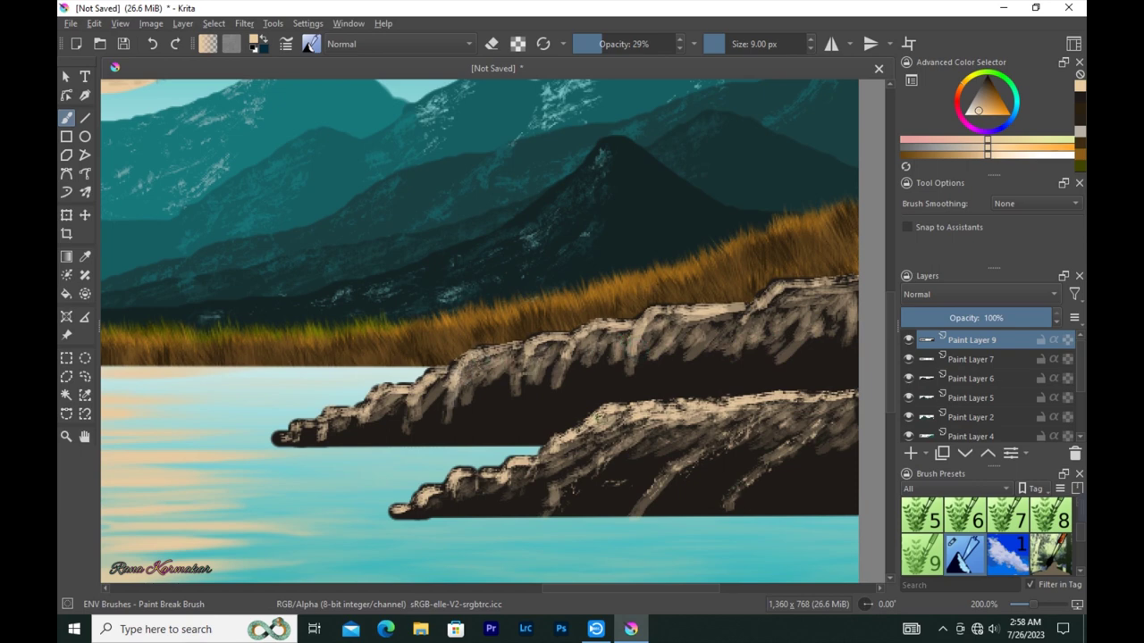
mouse_move(601, 418)
mouse_down()
mouse_move(679, 320)
mouse_move(510, 391)
mouse_move(299, 434)
mouse_up()
mouse_move(438, 420)
mouse_down()
mouse_move(496, 384)
mouse_move(676, 365)
mouse_move(705, 335)
mouse_move(654, 340)
mouse_move(831, 277)
mouse_move(761, 286)
mouse_move(785, 297)
mouse_move(742, 312)
mouse_move(603, 327)
mouse_move(594, 345)
mouse_move(537, 364)
mouse_up()
drag(581, 322, 464, 365)
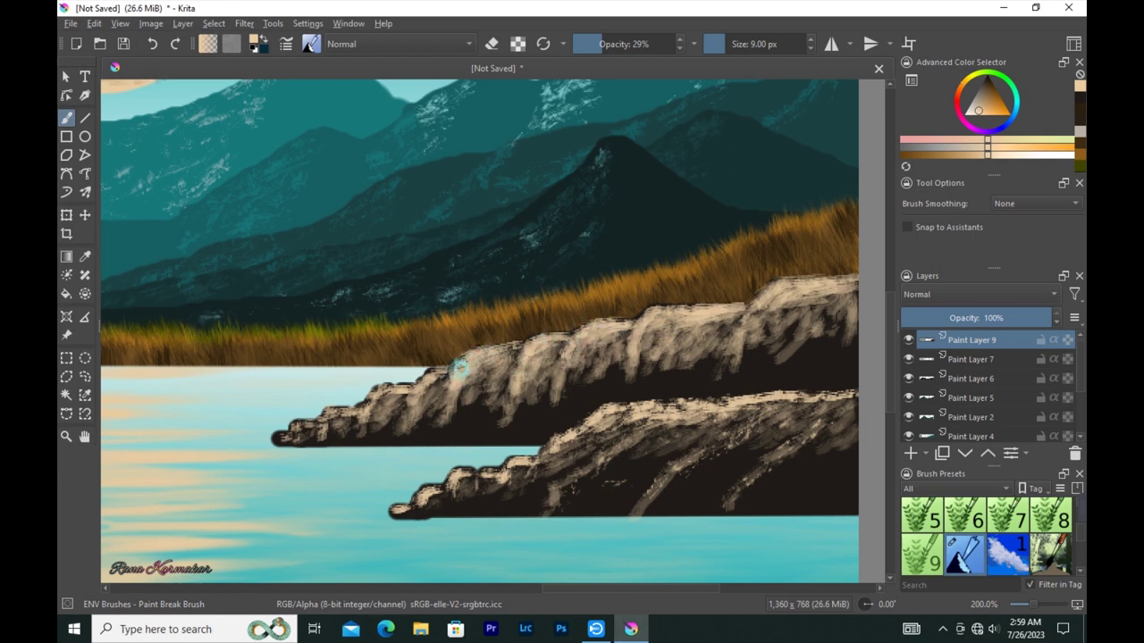
drag(429, 380, 380, 391)
key(minus)
key(minus)
key(minus)
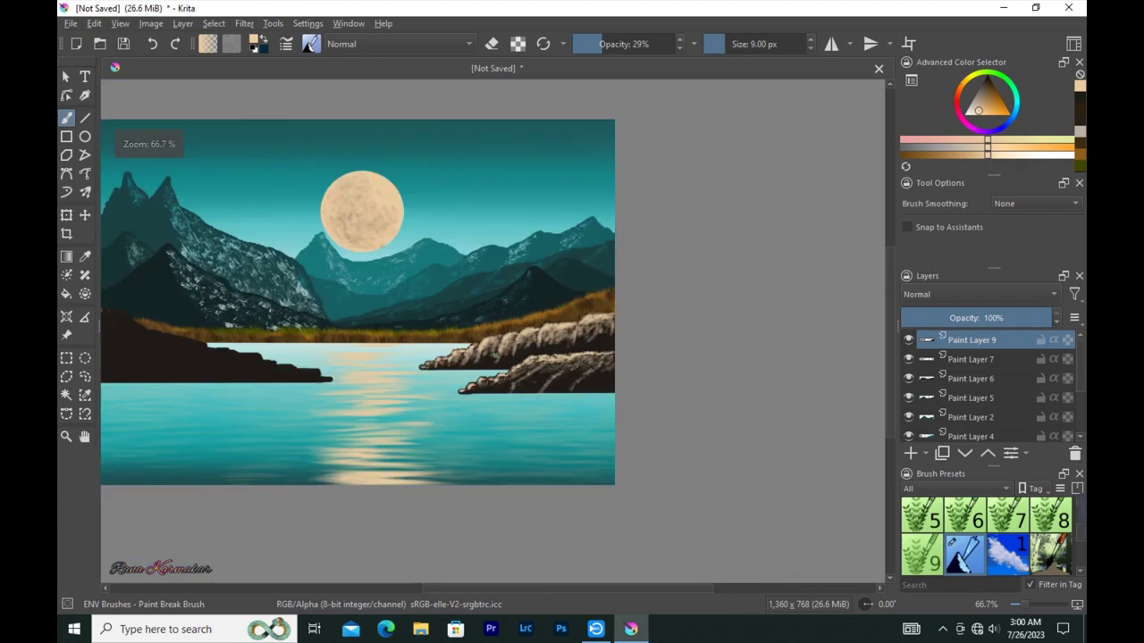
Highlight the stepped rock edge and the left shore's grass edge
key(plus)
key(plus)
key(plus)
drag(676, 390, 732, 390)
mouse_move(628, 377)
mouse_down()
mouse_move(419, 329)
mouse_move(545, 363)
mouse_up()
drag(371, 255, 537, 391)
mouse_move(469, 309)
mouse_down()
mouse_move(556, 325)
mouse_move(847, 329)
mouse_up()
mouse_move(204, 261)
mouse_down()
mouse_move(478, 273)
mouse_move(628, 255)
mouse_up()
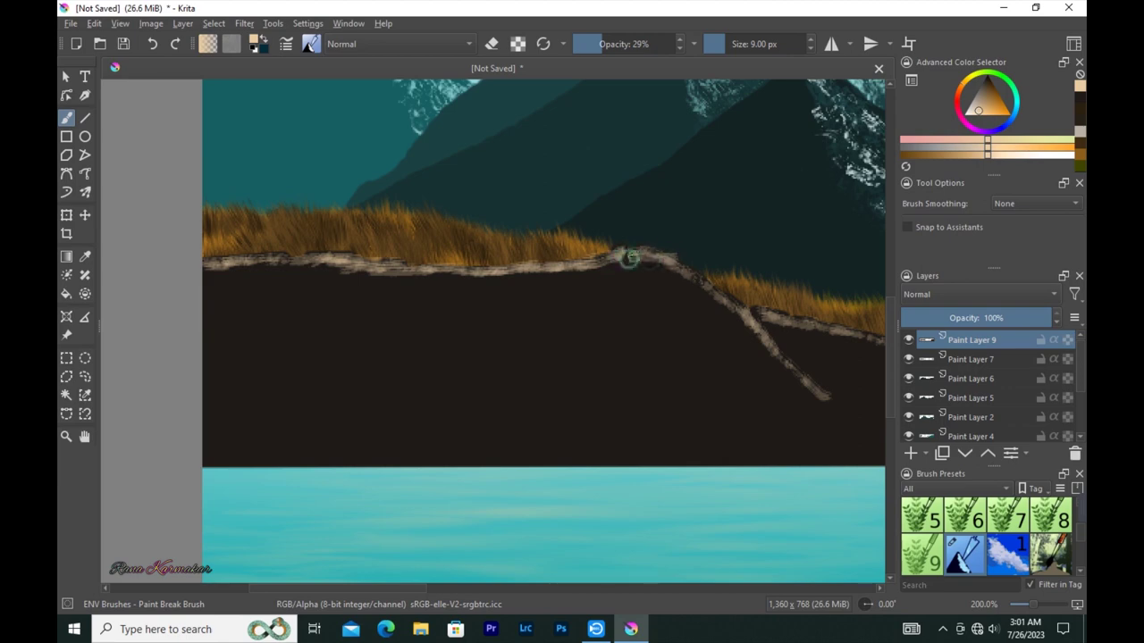
scroll(557, 295, down, 4)
At 13% opacity, paint faint highlights and rock texture across the left cliff
key(o)
key(o)
mouse_move(559, 321)
mouse_down()
mouse_move(403, 325)
mouse_move(426, 340)
mouse_move(378, 312)
mouse_move(334, 316)
mouse_move(365, 322)
mouse_up()
drag(238, 306, 421, 388)
mouse_move(347, 319)
mouse_down()
mouse_move(197, 304)
mouse_move(238, 319)
mouse_move(367, 305)
mouse_move(446, 365)
mouse_move(411, 345)
mouse_up()
drag(342, 305, 388, 350)
drag(464, 342, 501, 358)
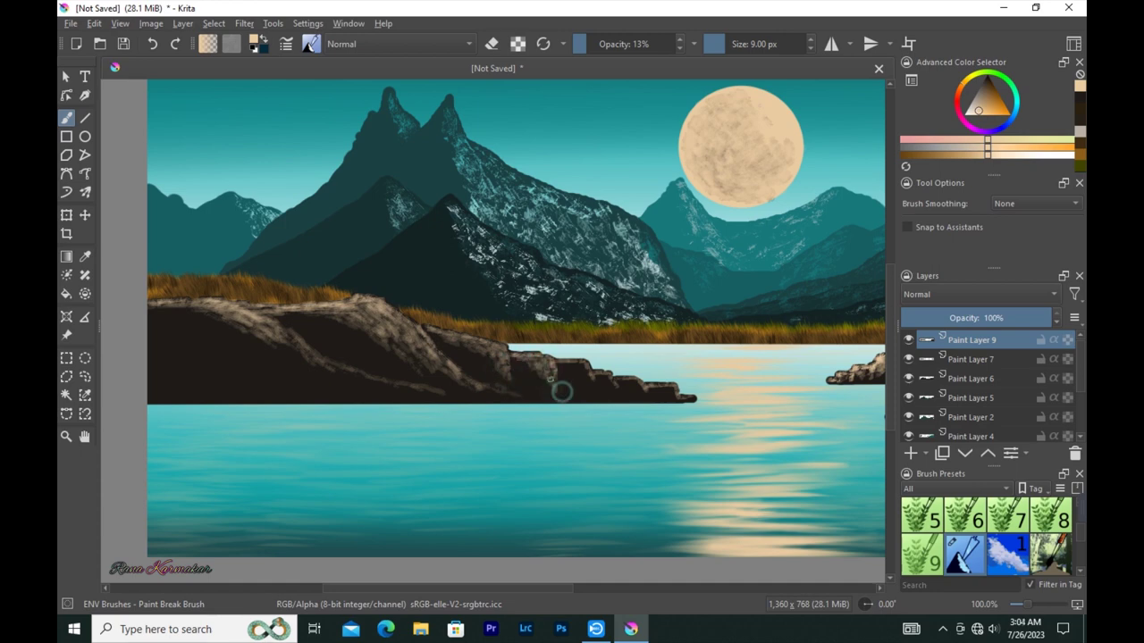
drag(581, 368, 576, 370)
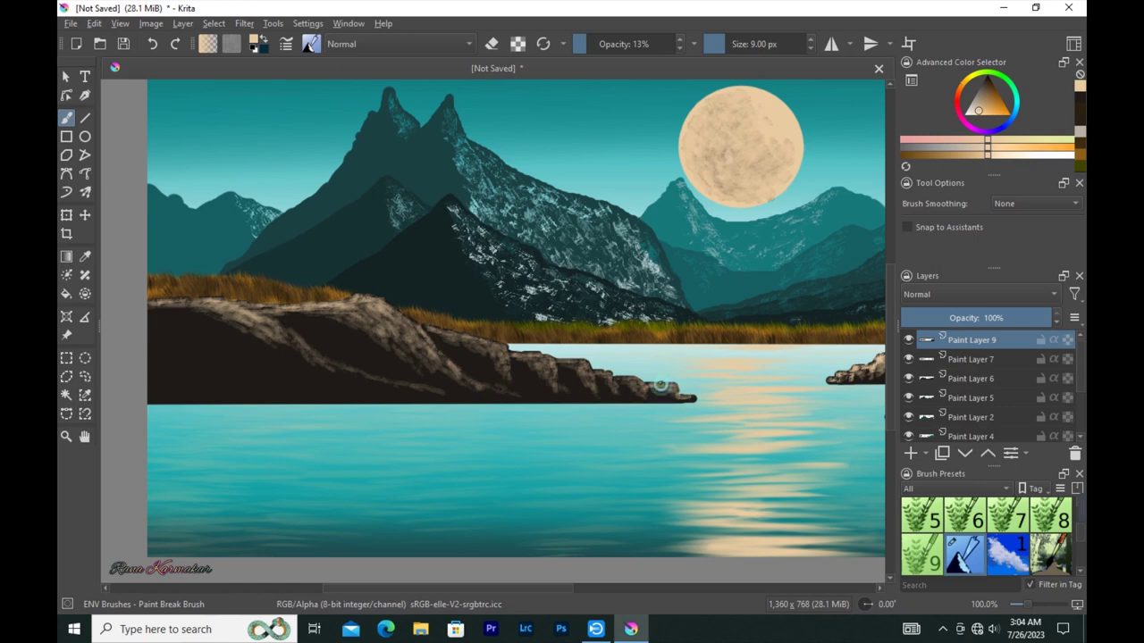
drag(604, 378, 582, 366)
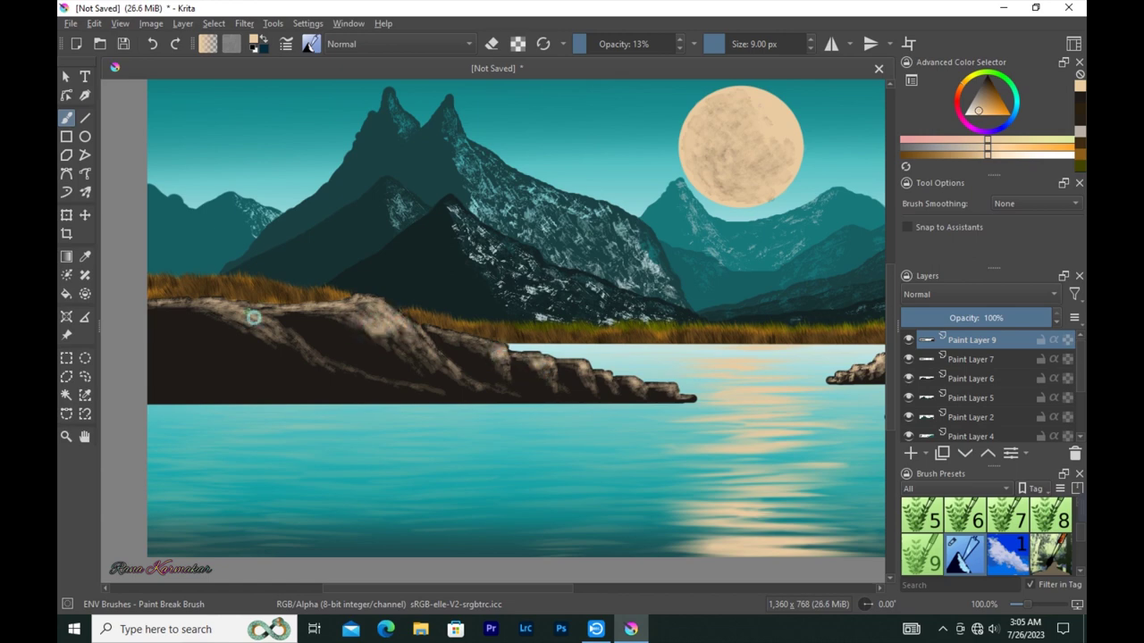
drag(268, 327, 445, 364)
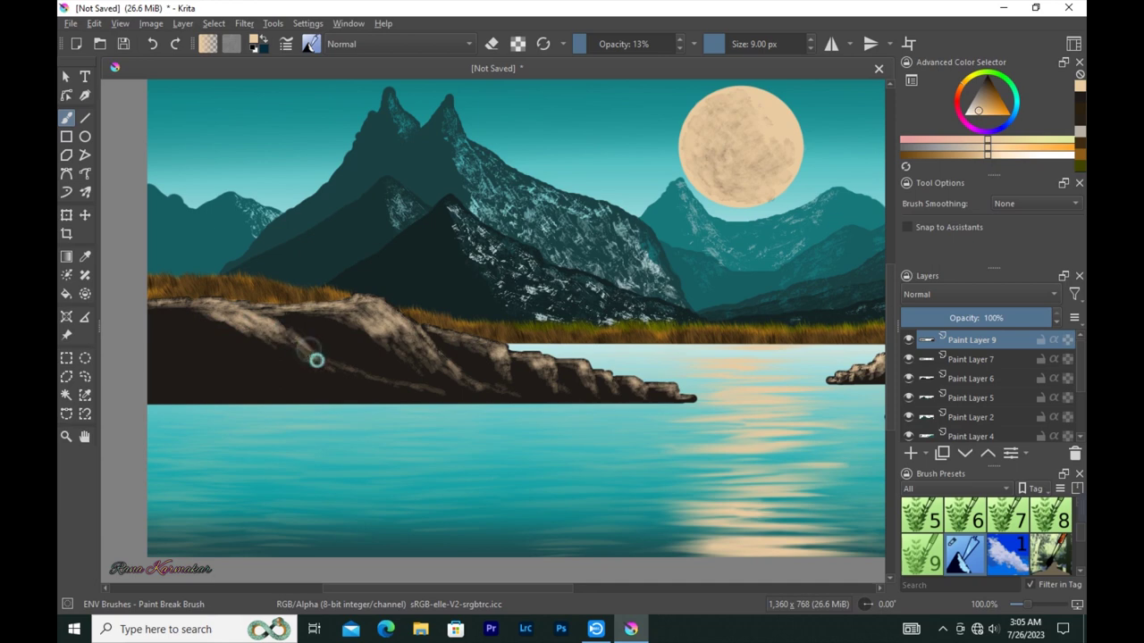
key(minus)
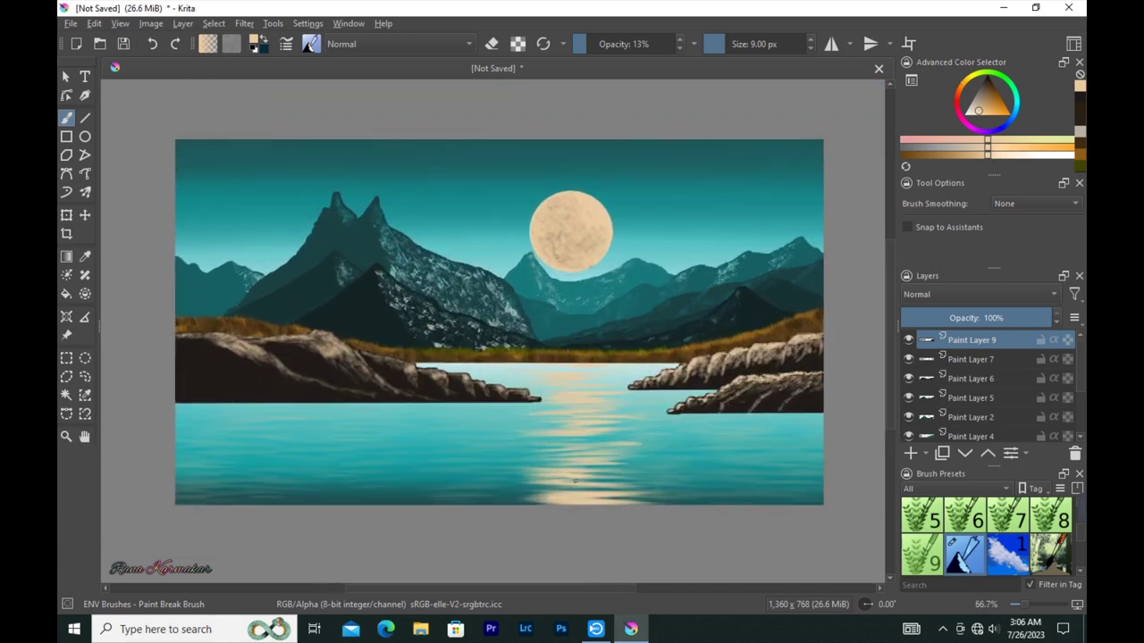
Pick a darker colour and switch to the c) Pencil 2b preset at 1 px
click(286, 43)
key(Escape)
key(bracketright)
key(bracketright)
key(bracketright)
click(987, 78)
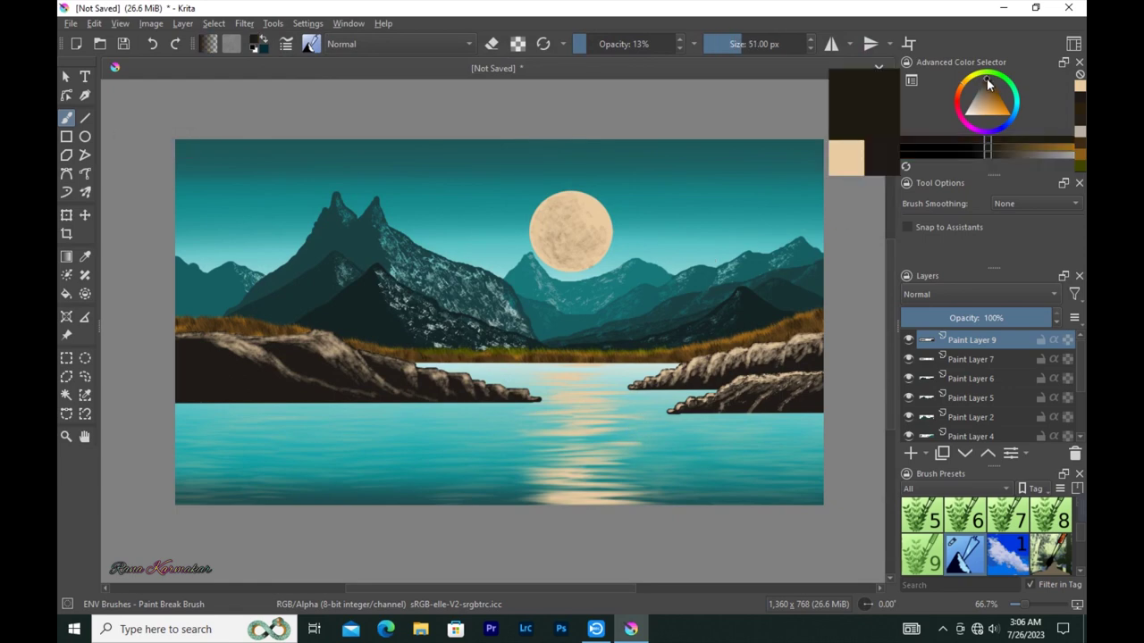
key(F6)
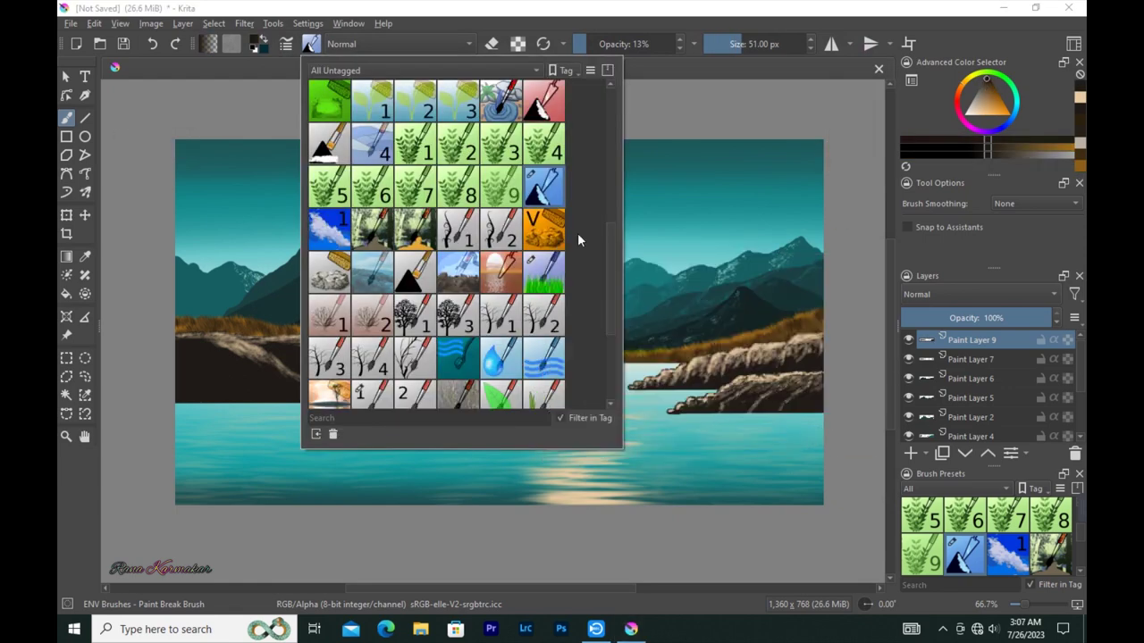
scroll(578, 232, up, 5)
scroll(577, 233, up, 5)
click(371, 103)
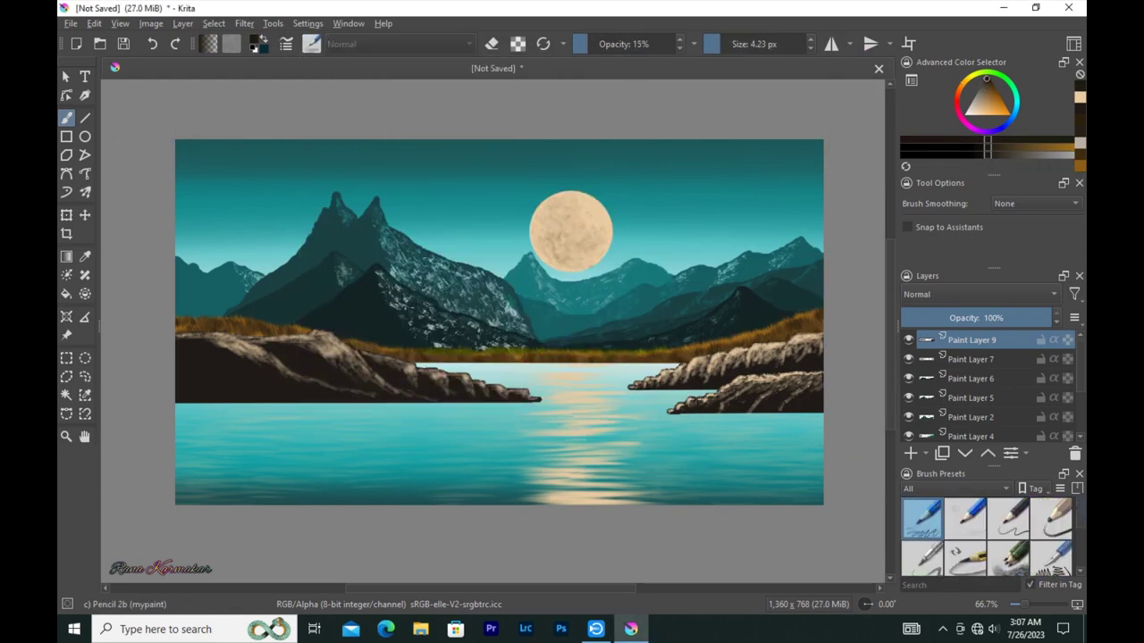
key(bracketleft)
key(bracketleft)
key(bracketleft)
scroll(720, 413, up, 2)
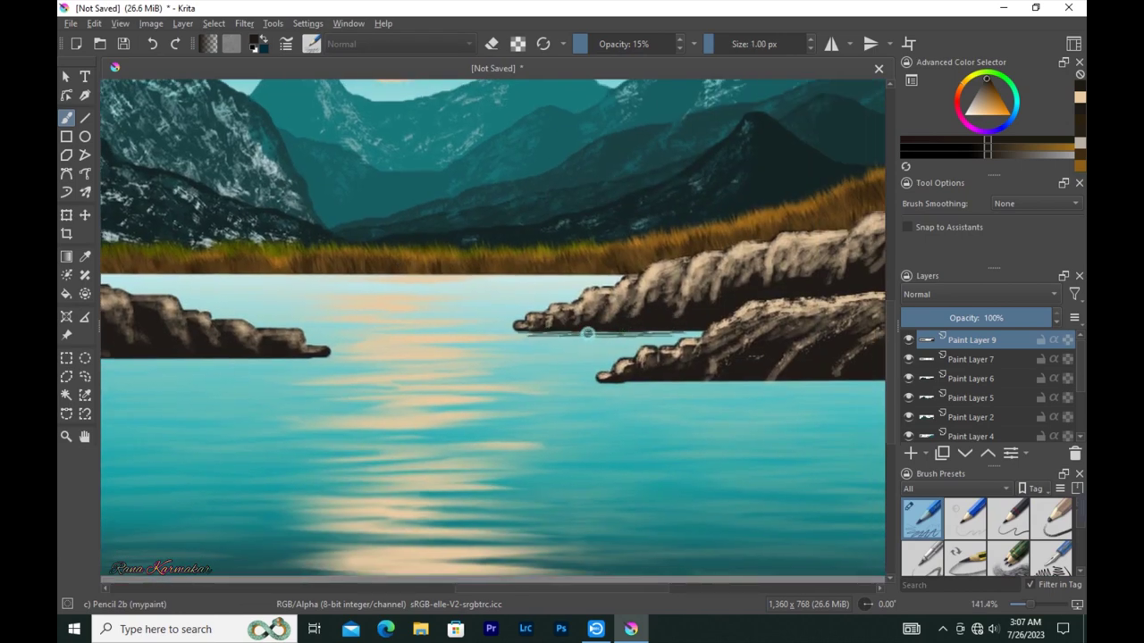
scroll(566, 336, up, 1)
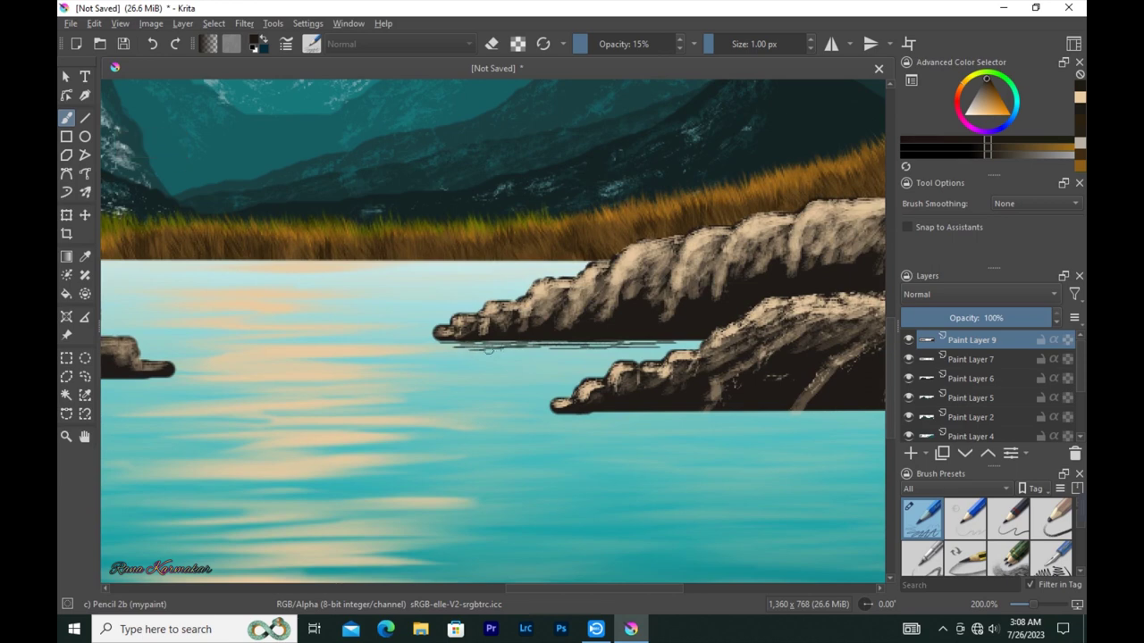
Sketch thin dark ripple lines along the upper right rock's waterline
drag(534, 352, 582, 352)
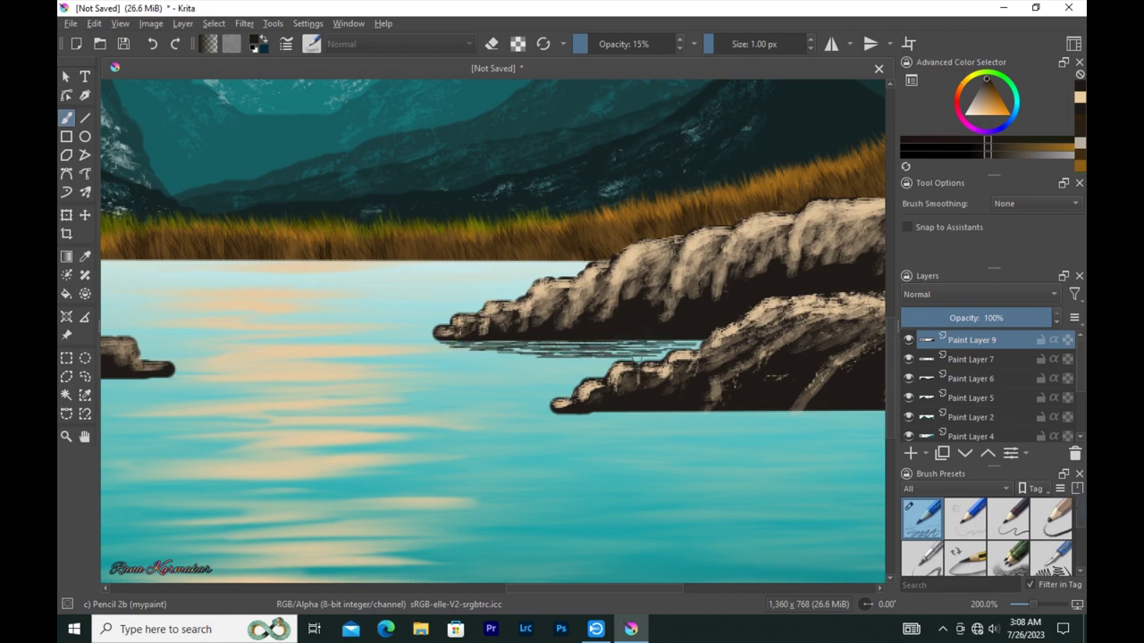
drag(675, 342, 550, 350)
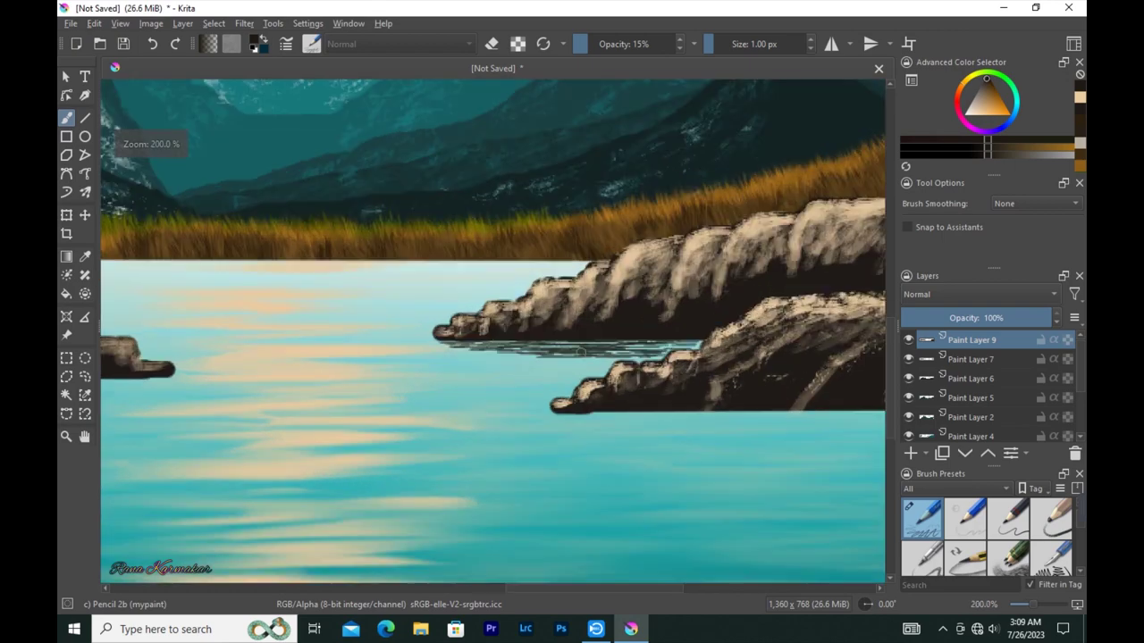
drag(465, 344, 679, 342)
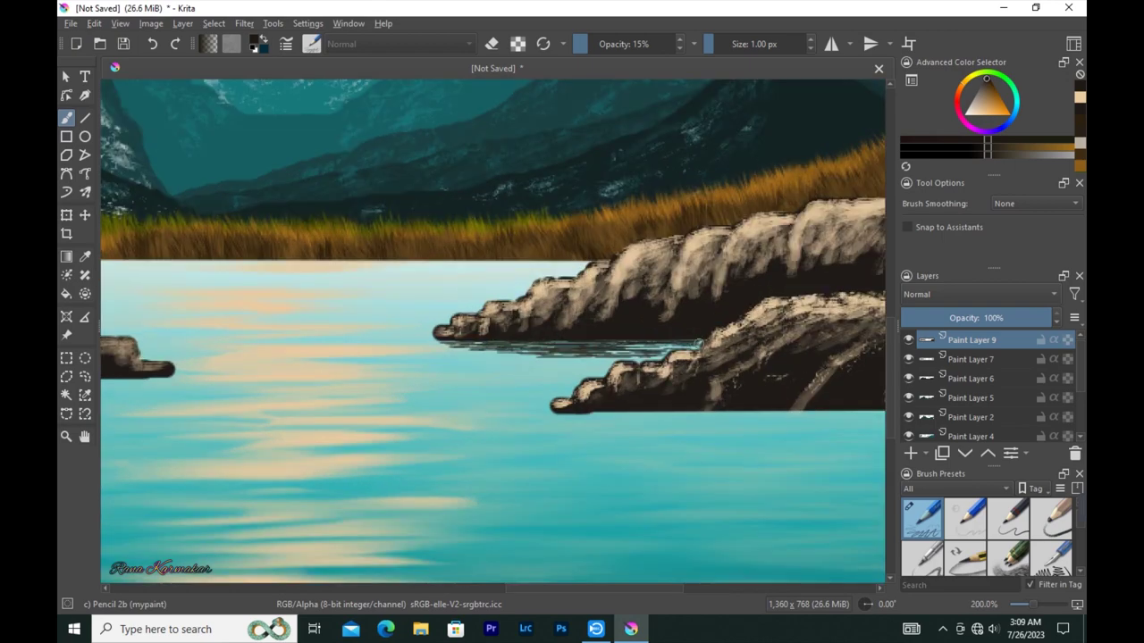
mouse_move(702, 341)
mouse_down()
mouse_move(567, 336)
mouse_move(636, 355)
mouse_up()
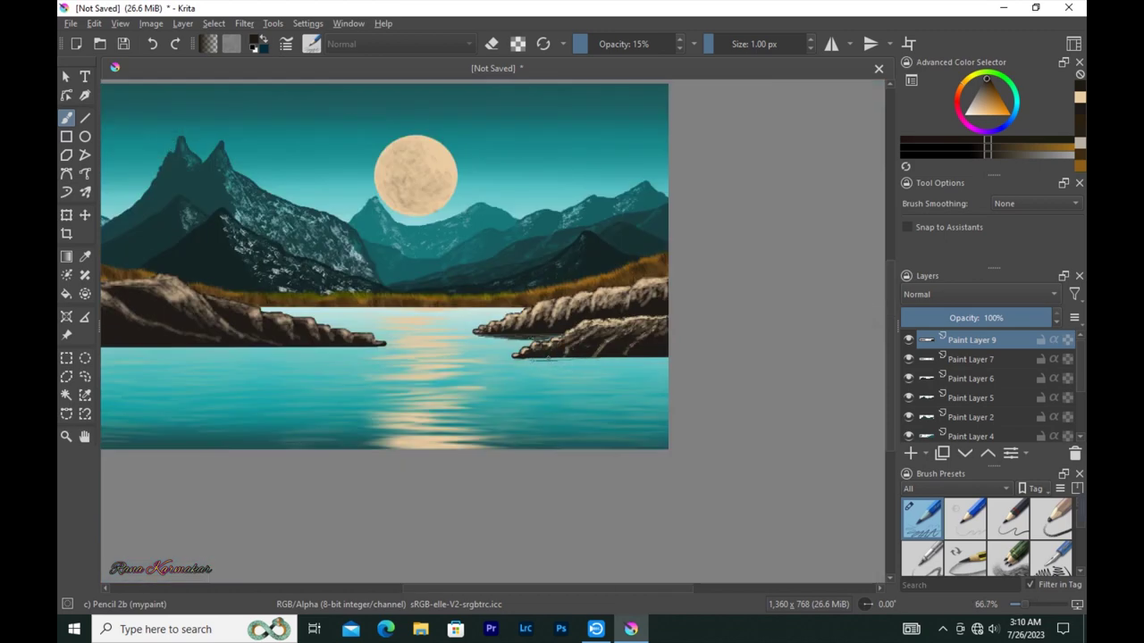
Add ripple lines along and just below the lower right rock's waterline
mouse_move(809, 413)
mouse_down()
mouse_move(585, 418)
mouse_move(839, 434)
mouse_up()
drag(643, 420, 872, 411)
mouse_move(782, 414)
mouse_down()
mouse_move(616, 423)
mouse_move(813, 425)
mouse_up()
drag(630, 437, 849, 439)
drag(694, 414, 607, 430)
mouse_move(643, 393)
mouse_down()
mouse_move(840, 395)
mouse_move(679, 404)
mouse_up()
mouse_move(429, 390)
mouse_down()
mouse_move(816, 393)
mouse_move(742, 393)
mouse_up()
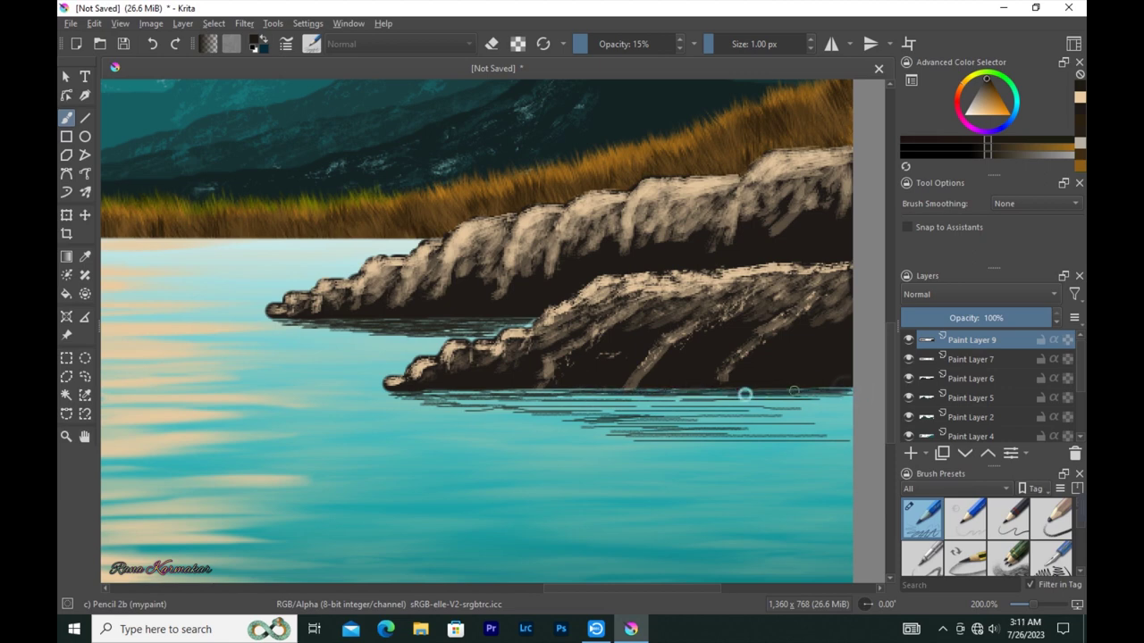
drag(852, 409, 679, 413)
mouse_move(804, 413)
mouse_down()
mouse_move(564, 402)
mouse_move(741, 406)
mouse_up()
Extend the ripples across the water toward the right shoreline
drag(590, 403, 432, 408)
mouse_move(630, 418)
mouse_down()
mouse_move(840, 422)
mouse_move(852, 438)
mouse_up()
drag(852, 452, 704, 430)
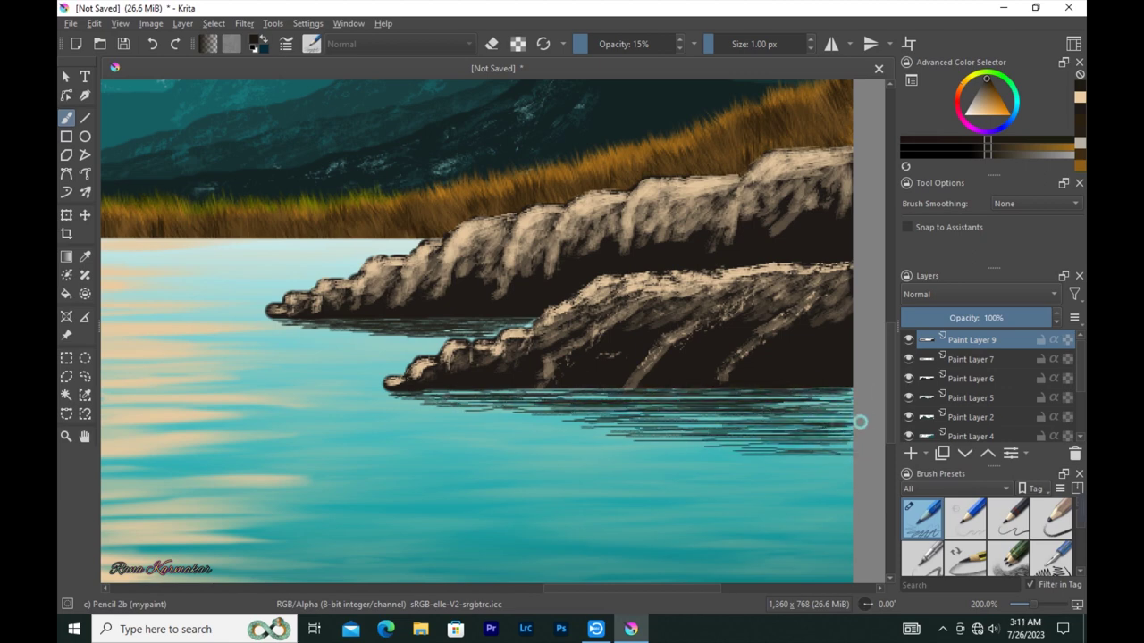
drag(854, 397, 582, 401)
drag(449, 390, 799, 447)
mouse_move(854, 474)
mouse_down()
mouse_move(657, 431)
mouse_move(567, 447)
mouse_up()
Sample a dark colour from the painting and add more ripples below both rocks
ctrl+click(767, 456)
drag(816, 463, 692, 464)
mouse_move(804, 486)
mouse_down()
mouse_move(681, 487)
mouse_move(718, 477)
mouse_up()
drag(629, 438, 547, 438)
drag(338, 340, 432, 344)
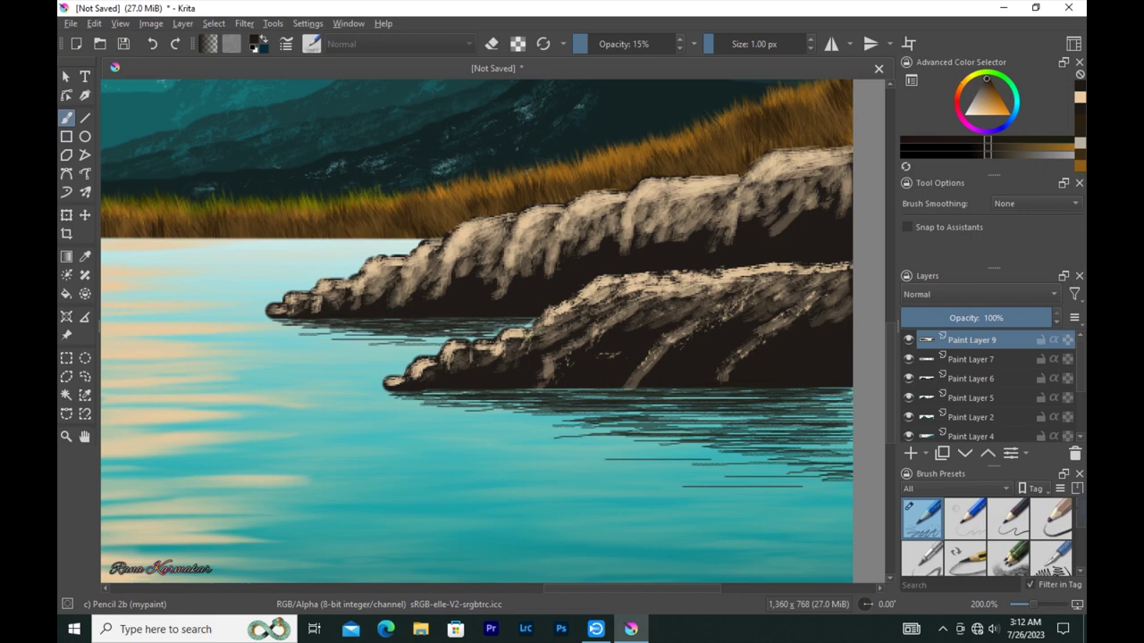
Draw ripple lines below the left rock tip, extending along the left waterline
scroll(462, 372, down, 3)
scroll(566, 401, down, 1)
scroll(566, 402, up, 3)
mouse_move(550, 440)
mouse_down()
mouse_move(667, 438)
mouse_move(502, 440)
mouse_up()
drag(651, 444, 484, 444)
mouse_move(654, 445)
mouse_down()
mouse_move(493, 453)
mouse_move(314, 440)
mouse_up()
drag(625, 448, 404, 447)
drag(547, 442, 235, 442)
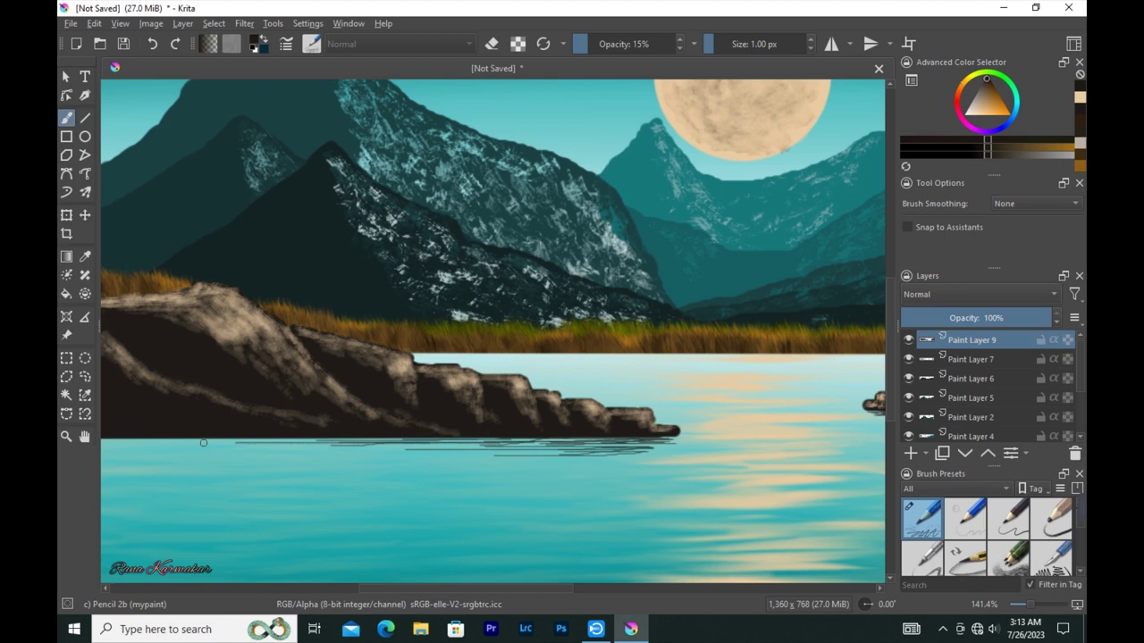
Add long horizontal ripple lines beneath the left rocks
scroll(500, 462, up, 1)
drag(697, 438, 296, 438)
drag(645, 458, 309, 467)
drag(559, 473, 227, 476)
scroll(266, 474, left, 2)
drag(715, 438, 178, 444)
Paint ripples just below the left rocks and across the open water
scroll(331, 434, down, 3)
drag(482, 386, 107, 379)
scroll(447, 375, down, 1)
drag(714, 361, 225, 357)
drag(599, 368, 293, 387)
mouse_move(771, 369)
mouse_down()
mouse_move(566, 378)
mouse_move(360, 366)
mouse_up()
drag(592, 354, 375, 368)
drag(778, 382, 107, 406)
drag(379, 413, 174, 426)
Add a couple of short ripple strokes further left on the water
scroll(174, 427, down, 1)
scroll(173, 427, left, 2)
drag(552, 358, 107, 409)
scroll(107, 409, left, 3)
scroll(107, 409, down, 1)
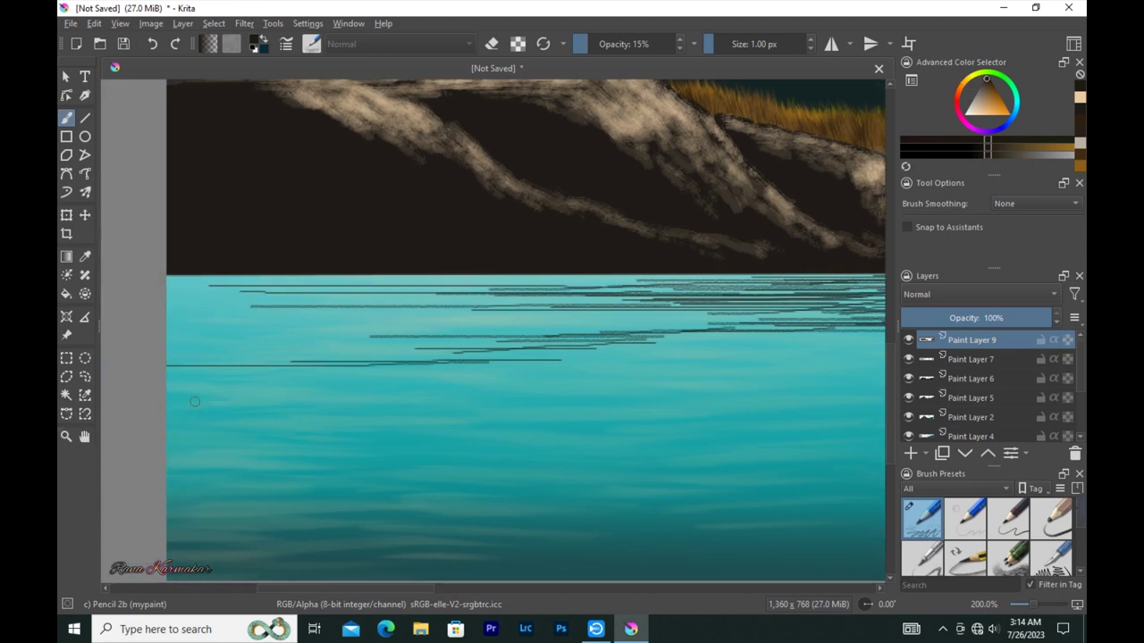
drag(313, 279, 192, 304)
Switch to the b) Basic-2 Opacity brush preset, undoing a test stroke
click(311, 44)
click(333, 268)
mouse_move(426, 314)
mouse_down()
mouse_move(248, 316)
mouse_move(416, 281)
mouse_move(170, 313)
mouse_up()
key(ctrl+z)
Paint ripple lines at the left edge of the water
mouse_move(426, 279)
mouse_down()
mouse_move(199, 286)
mouse_move(194, 303)
mouse_up()
drag(268, 309, 134, 321)
drag(279, 330, 98, 343)
drag(260, 347, 84, 345)
drag(255, 313, 116, 316)
drag(241, 284, 138, 280)
Paint horizontal ripple lines across the upper water
drag(502, 279, 191, 280)
drag(657, 277, 265, 280)
drag(498, 300, 236, 302)
drag(434, 299, 200, 300)
drag(490, 314, 291, 318)
drag(527, 321, 208, 323)
drag(404, 330, 193, 330)
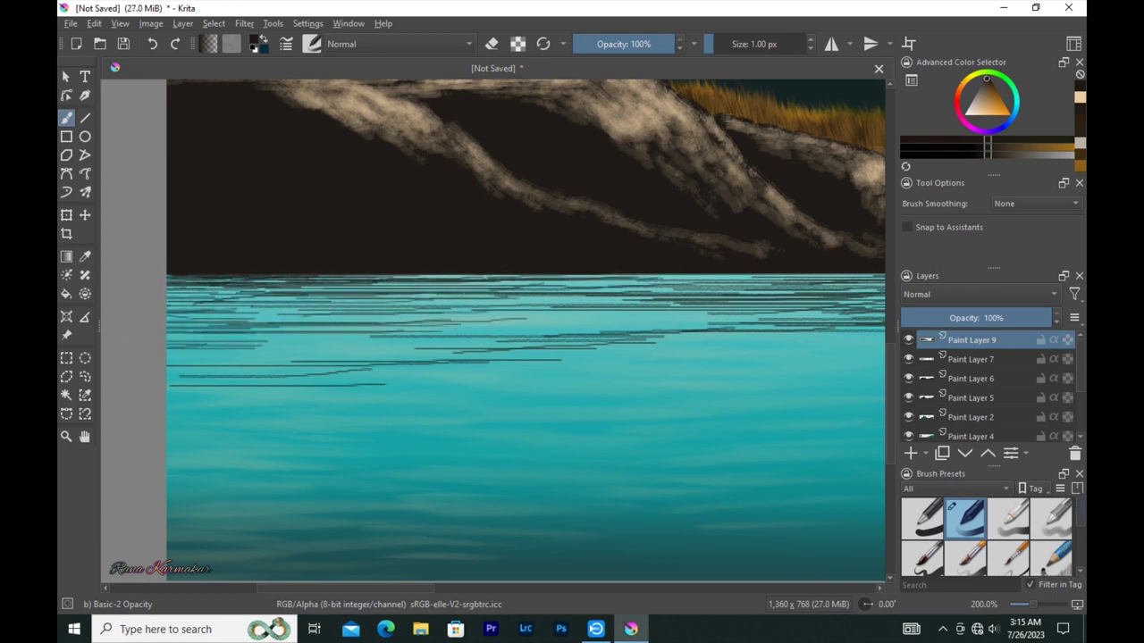
Fill the rest of the upper water with more ripple lines
drag(705, 324, 447, 319)
drag(668, 301, 486, 302)
drag(665, 275, 211, 289)
drag(426, 318, 246, 318)
drag(472, 313, 193, 302)
Extend the ripple lines further down the water
drag(357, 338, 200, 339)
drag(457, 342, 191, 355)
drag(400, 354, 166, 360)
drag(627, 321, 438, 321)
drag(745, 315, 477, 317)
drag(658, 306, 375, 305)
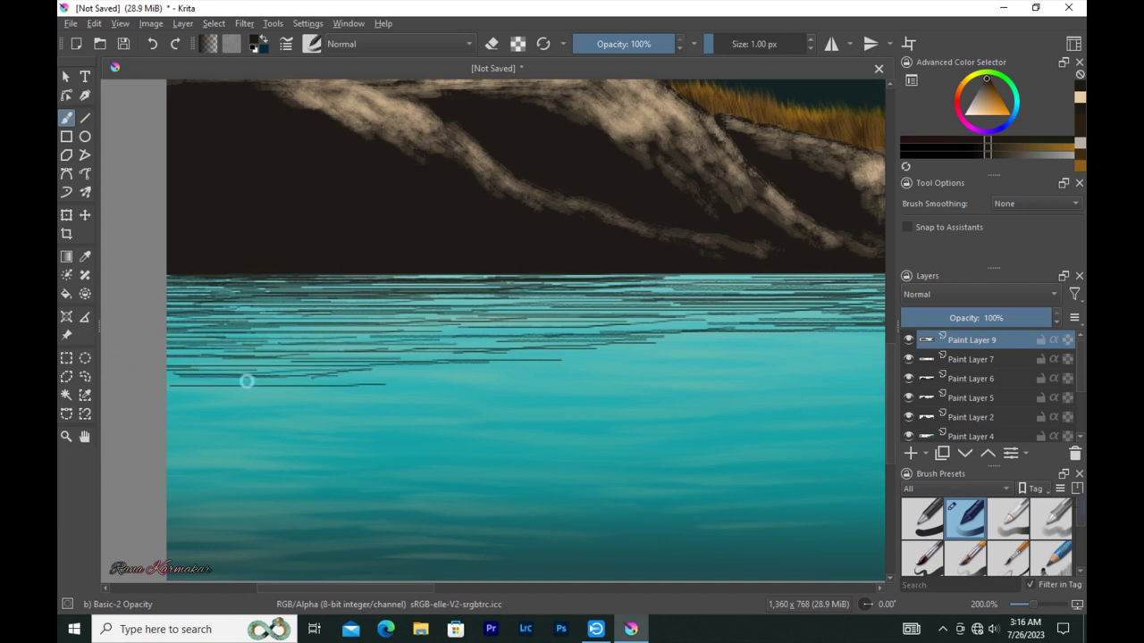
Zoom out to the whole painting and set the brush to 2 px
key(1)
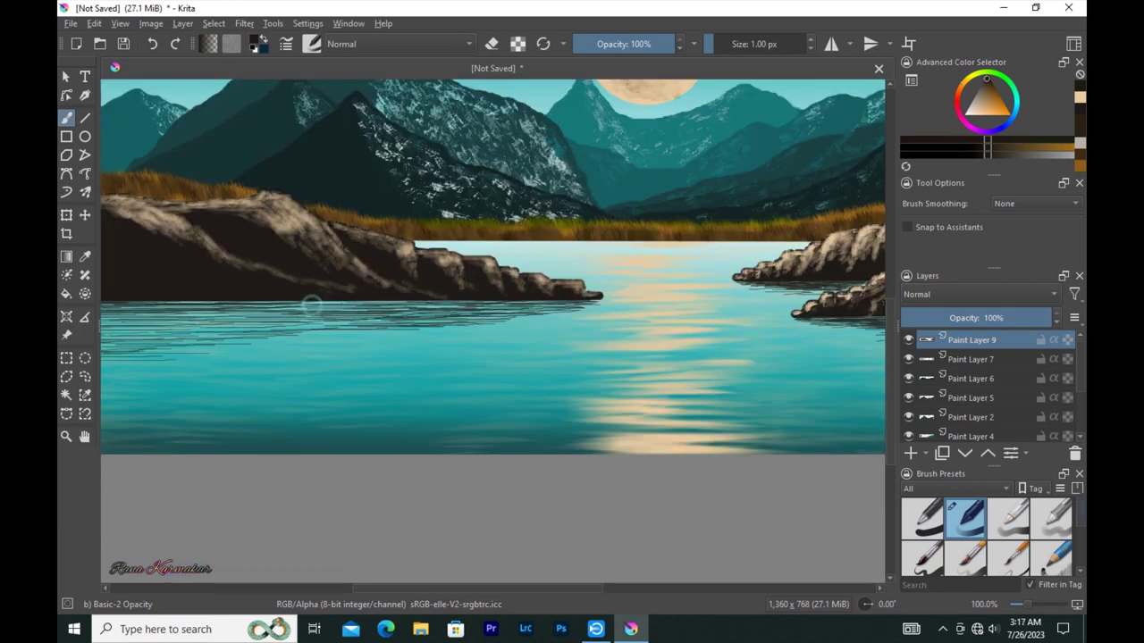
scroll(427, 341, up, 1)
key(bracketright)
key(bracketright)
key(bracketleft)
Add 2 px ripple lines along the left shoreline and rock base, then zoom out
drag(117, 348, 346, 322)
drag(218, 301, 355, 292)
mouse_move(558, 295)
mouse_down()
mouse_move(382, 299)
mouse_move(607, 291)
mouse_move(350, 312)
mouse_move(429, 302)
mouse_up()
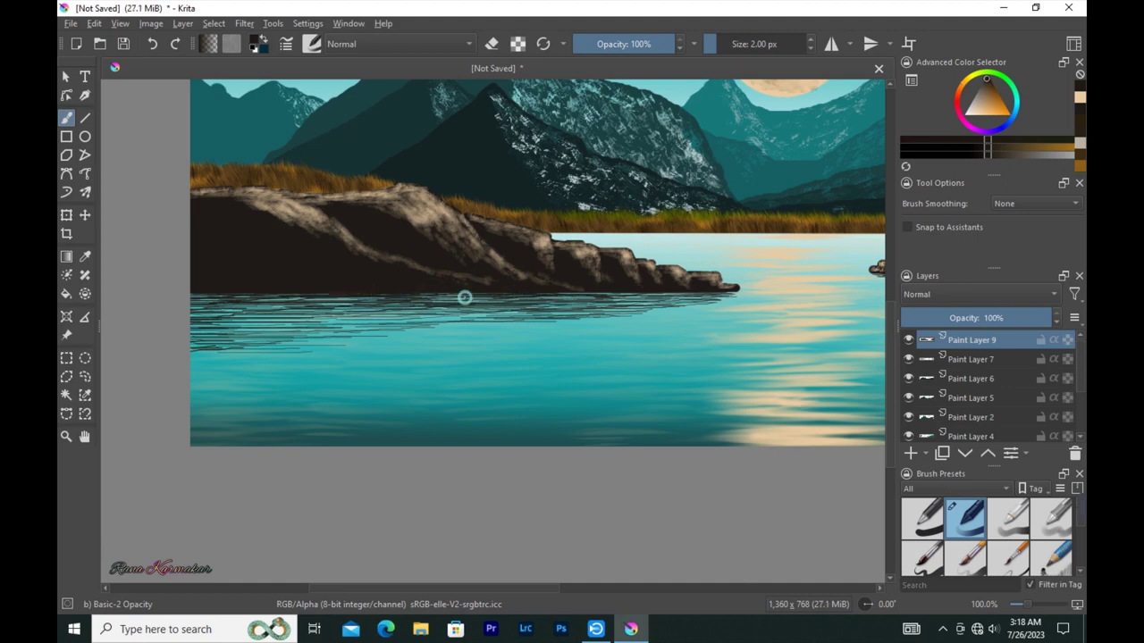
mouse_move(545, 294)
mouse_down()
mouse_move(653, 295)
mouse_move(192, 295)
mouse_up()
mouse_move(408, 306)
mouse_down()
mouse_move(626, 298)
mouse_move(204, 313)
mouse_move(529, 313)
mouse_up()
drag(646, 304, 192, 334)
key(minus)
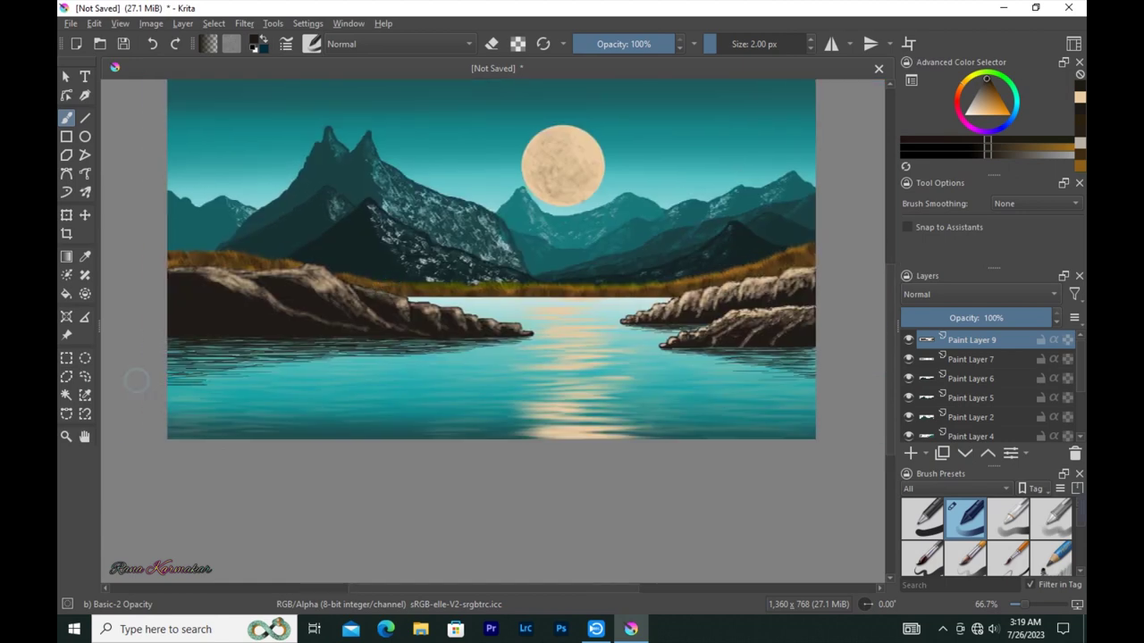
scroll(580, 378, up, 2)
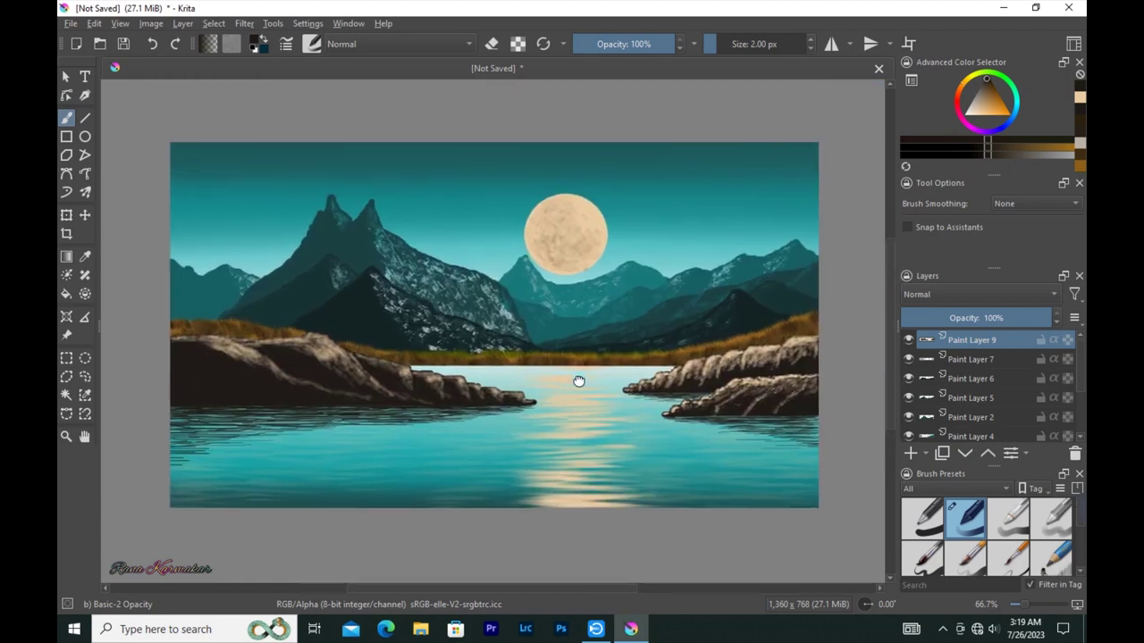
Add one last ripple stroke below the left rocks
scroll(176, 361, down, 2)
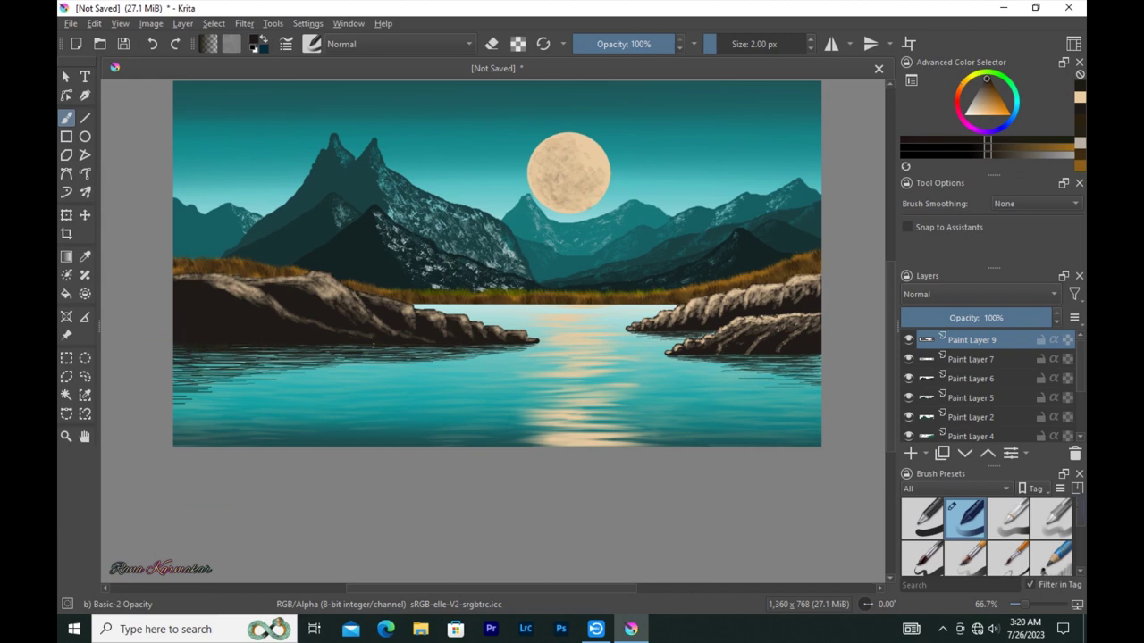
drag(406, 342, 268, 365)
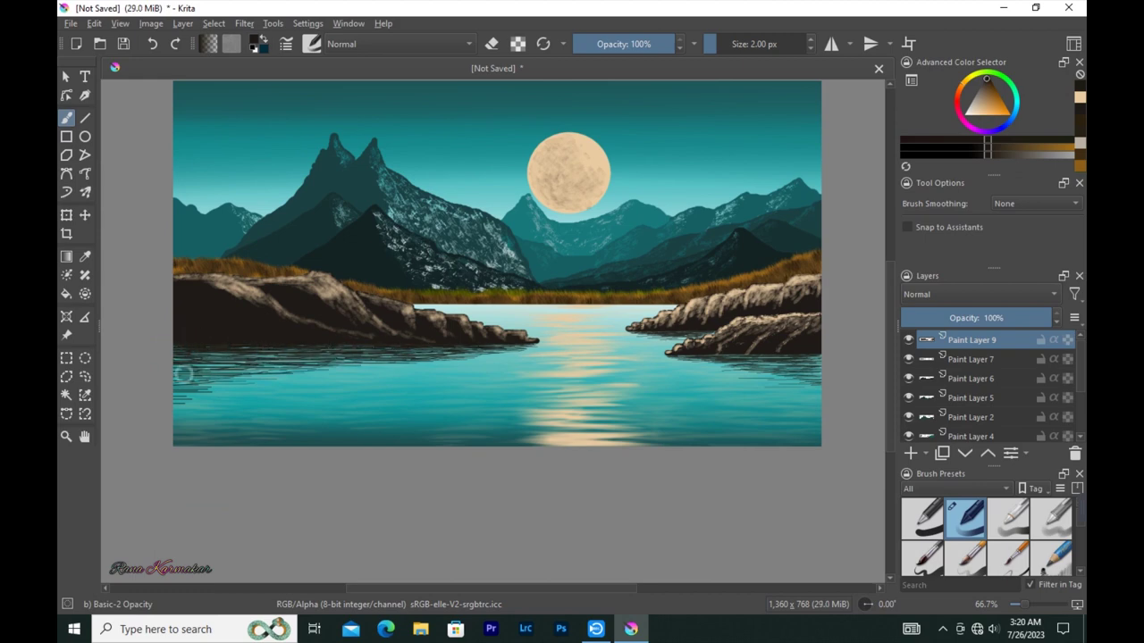
scroll(672, 140, up, 2)
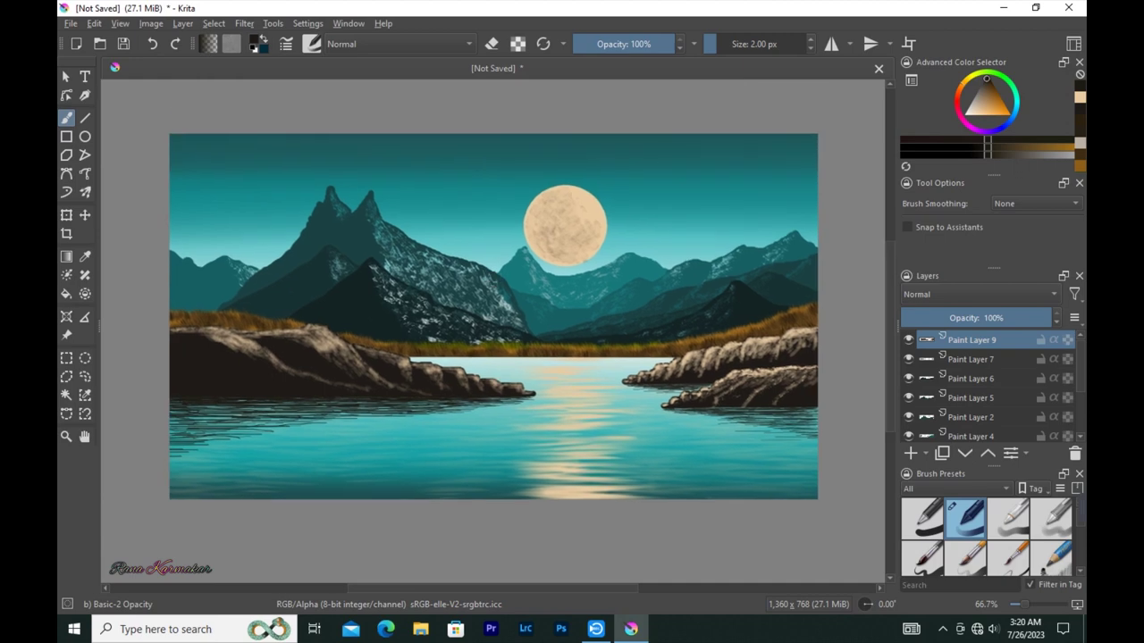
On a new Paint Layer 10, paint a near-black bank along the bottom, growing the brush to 22 px
click(910, 453)
key(bracketright)
key(bracketright)
key(bracketright)
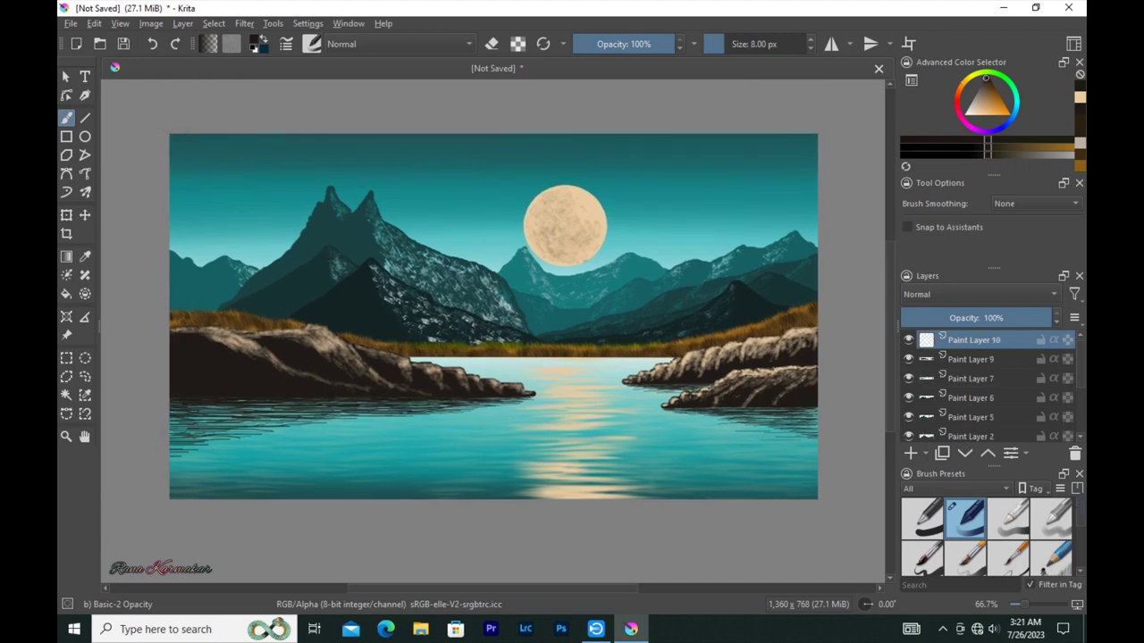
mouse_move(210, 498)
mouse_down()
mouse_move(820, 463)
mouse_move(440, 487)
mouse_up()
key(bracketright)
key(bracketright)
key(bracketright)
key(bracketright)
key(bracketright)
key(bracketright)
mouse_move(649, 473)
mouse_down()
mouse_move(829, 467)
mouse_move(823, 479)
mouse_move(252, 500)
mouse_move(778, 450)
mouse_move(735, 466)
mouse_move(805, 492)
mouse_up()
key(bracketright)
key(bracketright)
key(bracketright)
key(bracketright)
key(bracketright)
key(bracketright)
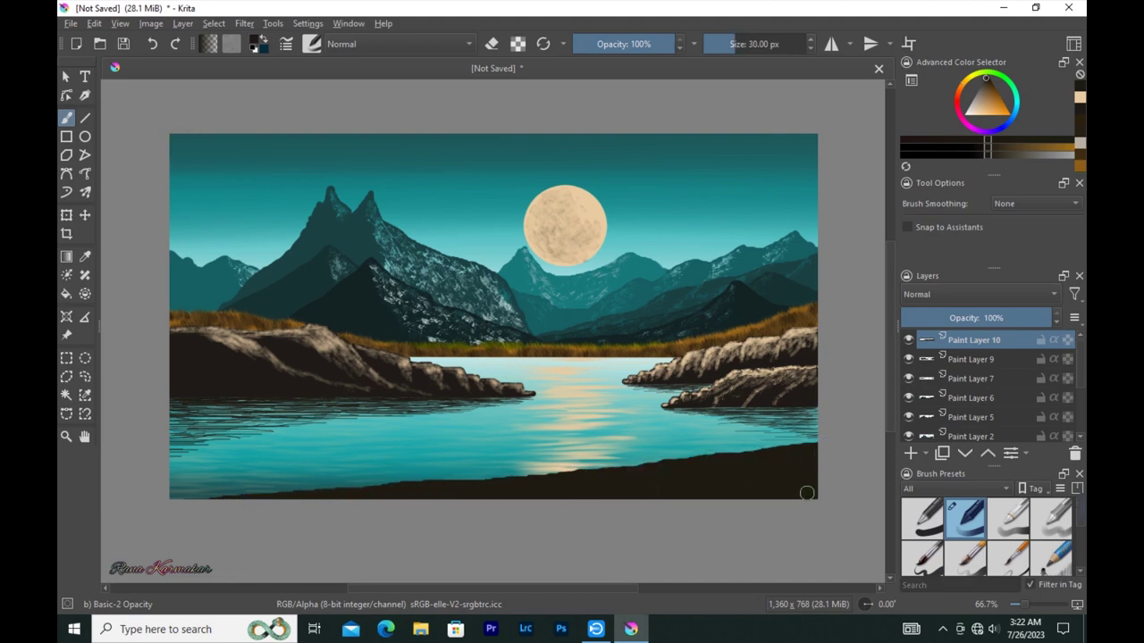
click(311, 44)
Texture the top of the foreground bank using a textured environment brush
scroll(438, 241, down, 10)
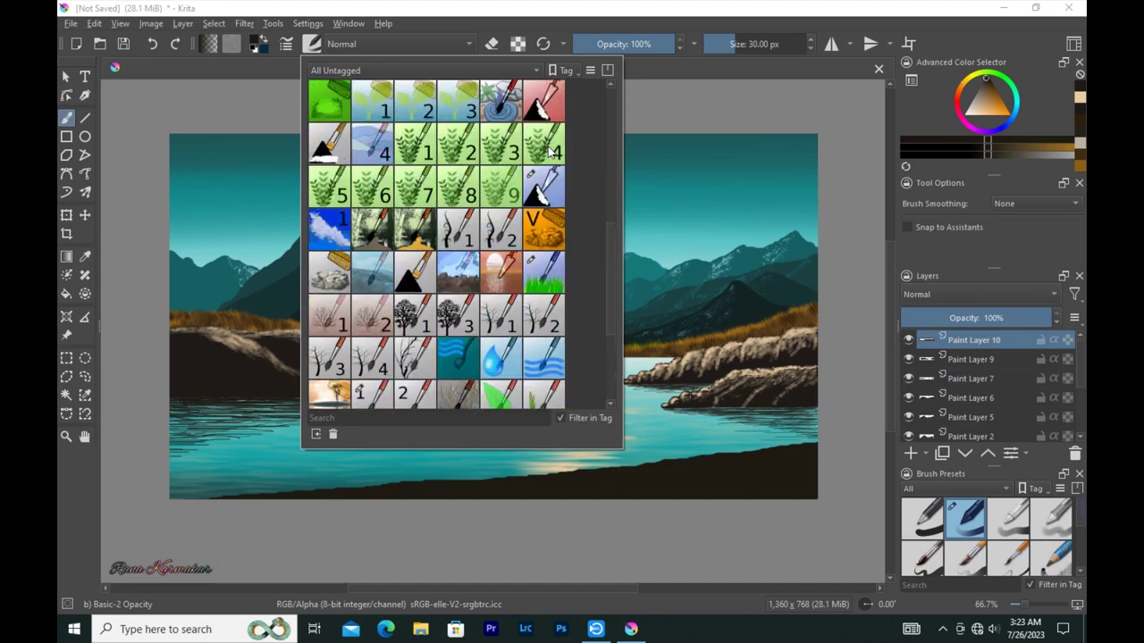
click(543, 185)
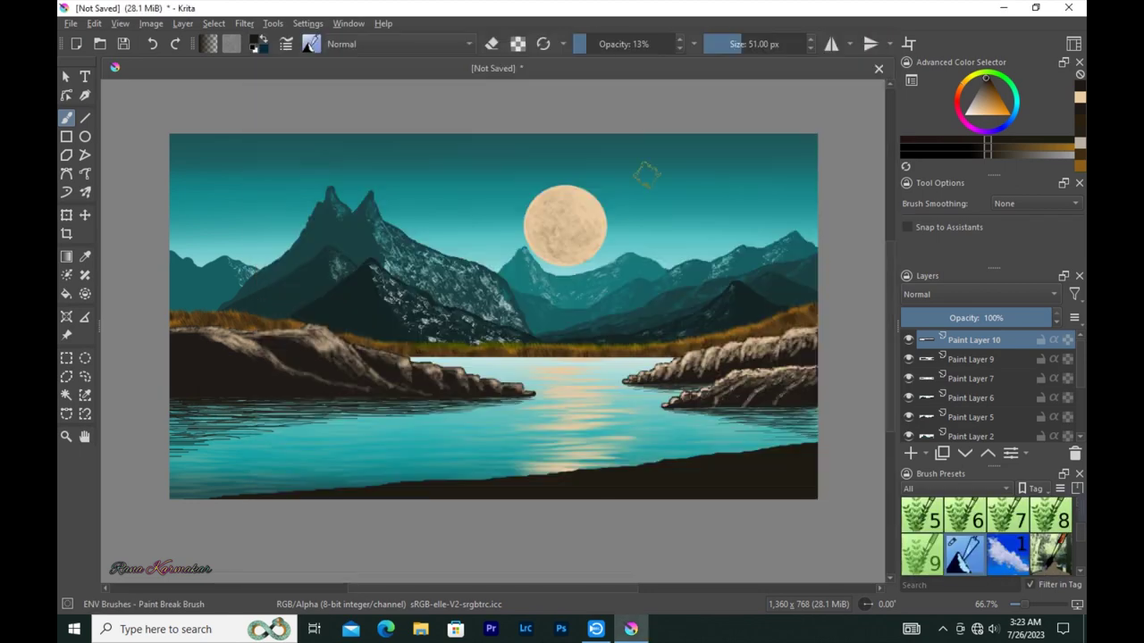
click(66, 119)
mouse_move(444, 485)
mouse_down()
mouse_move(798, 459)
mouse_move(671, 484)
mouse_move(832, 460)
mouse_move(645, 494)
mouse_move(384, 492)
mouse_move(401, 492)
mouse_up()
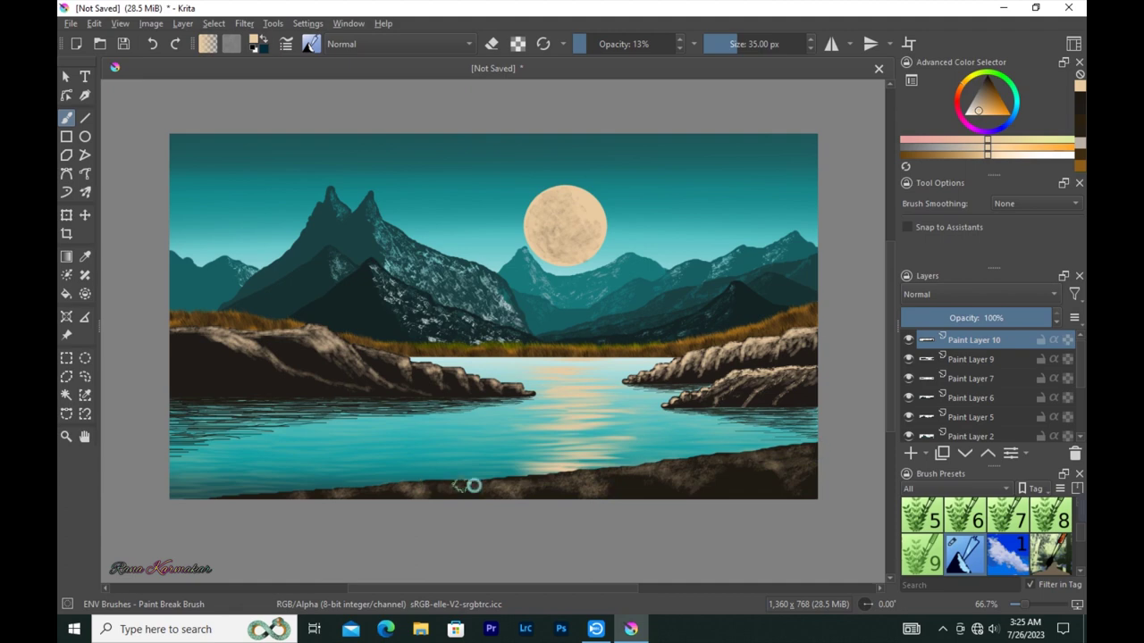
Sample dark brown from the painting and brush dark texture along the bank
click(311, 44)
click(311, 44)
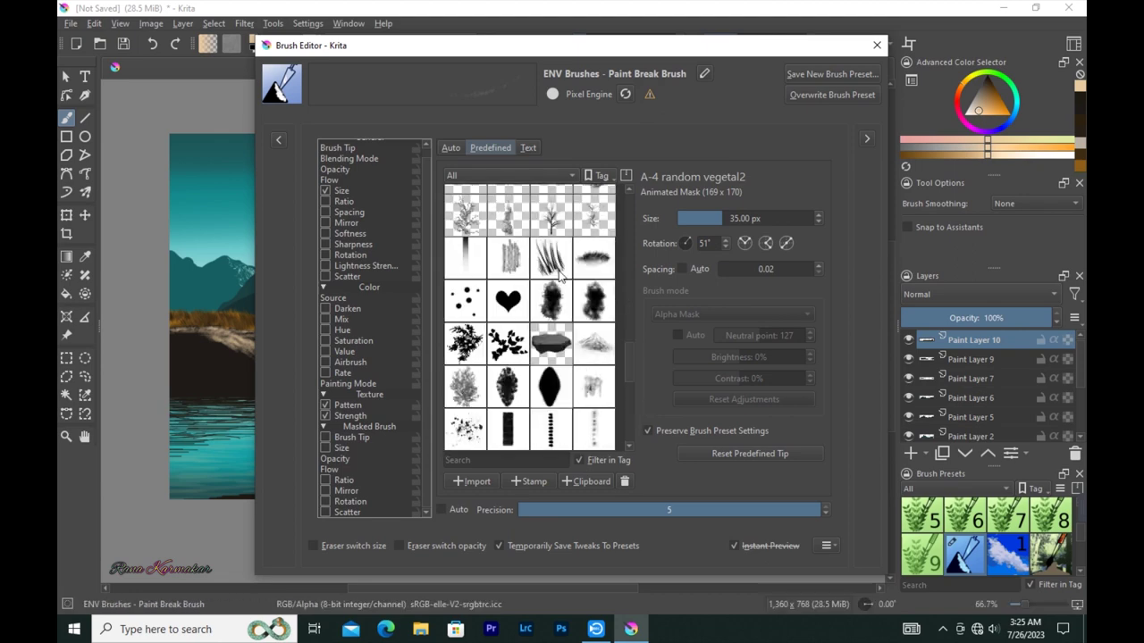
key(Escape)
ctrl+click(604, 466)
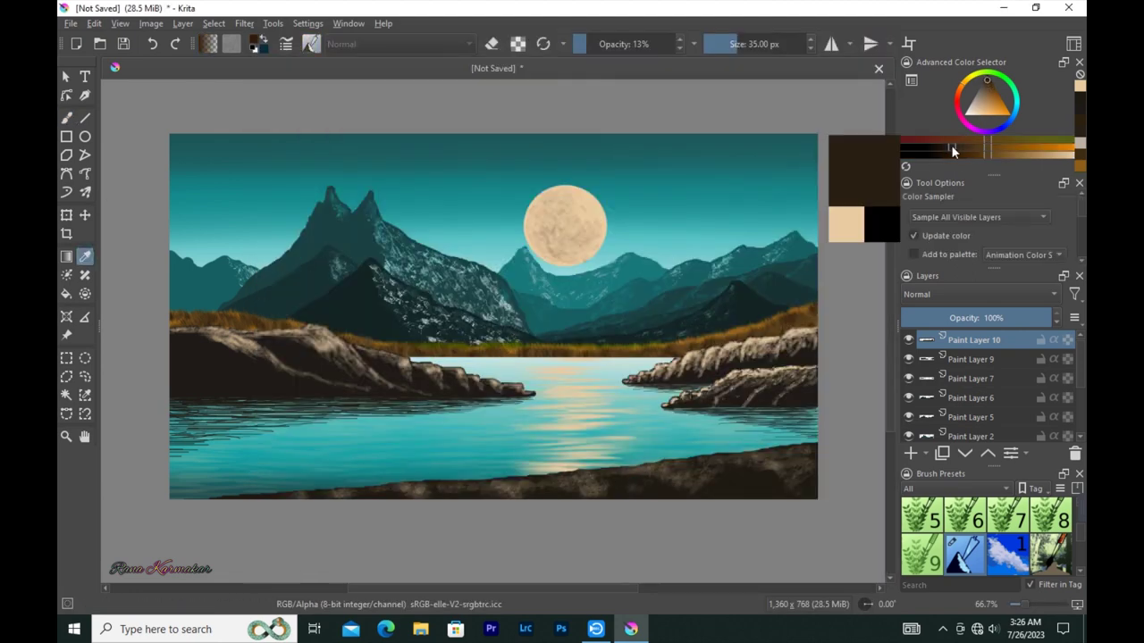
drag(666, 456, 712, 460)
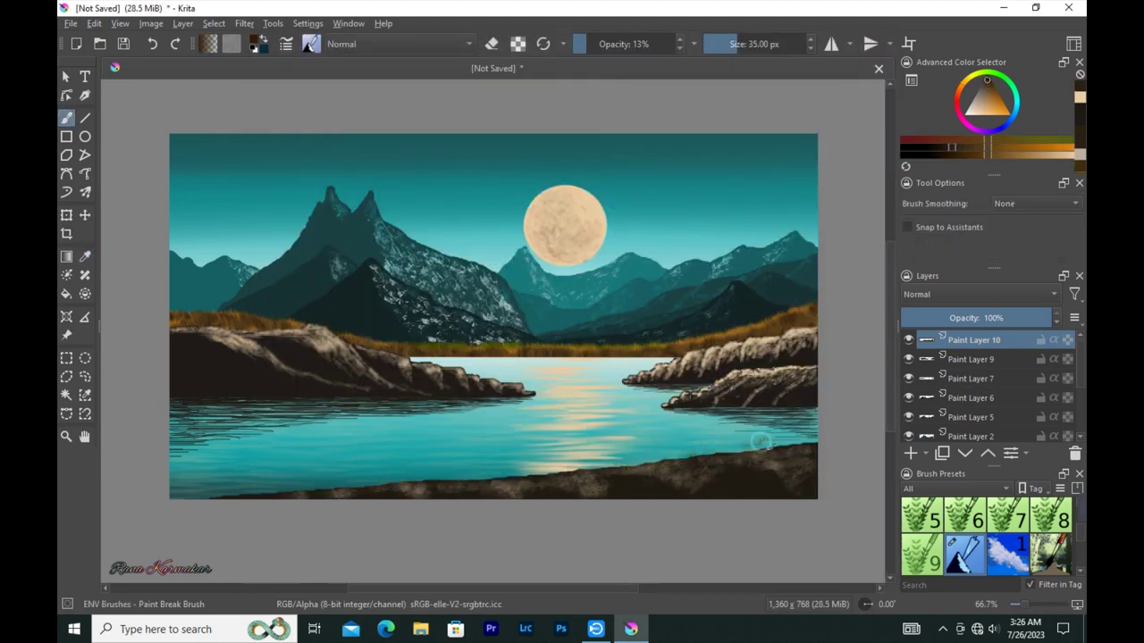
Raise opacity to 91%, change the brush tip, and select the b) Basic-2 Opacity preset
key(o)
key(o)
key(o)
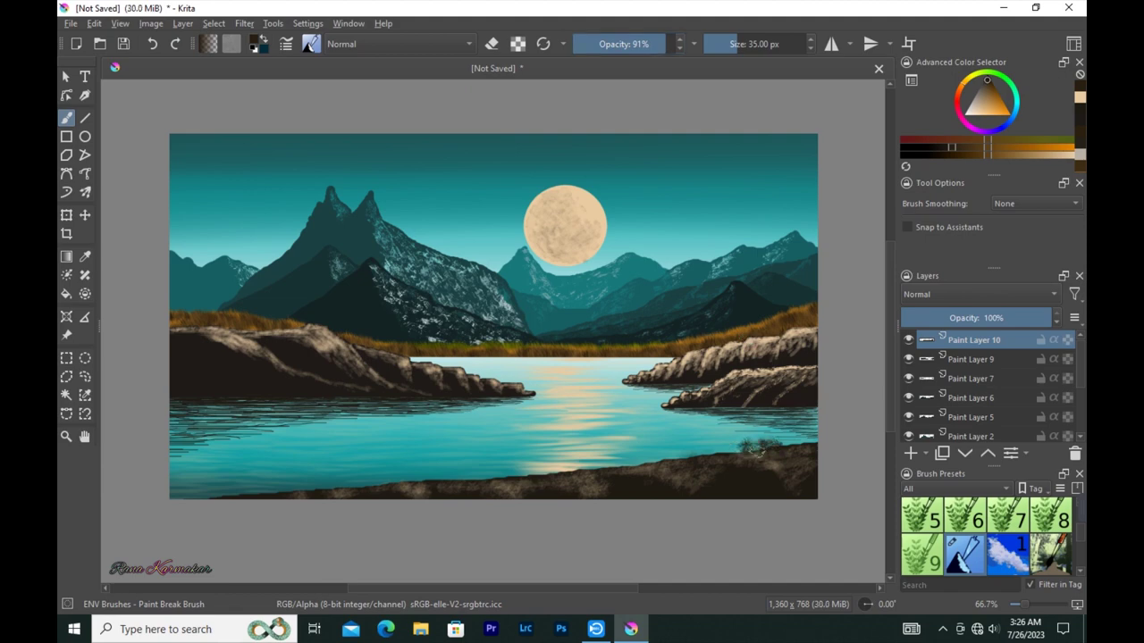
key(bracketright)
key(bracketright)
key(F5)
scroll(553, 357, down, 5)
click(552, 345)
key(F5)
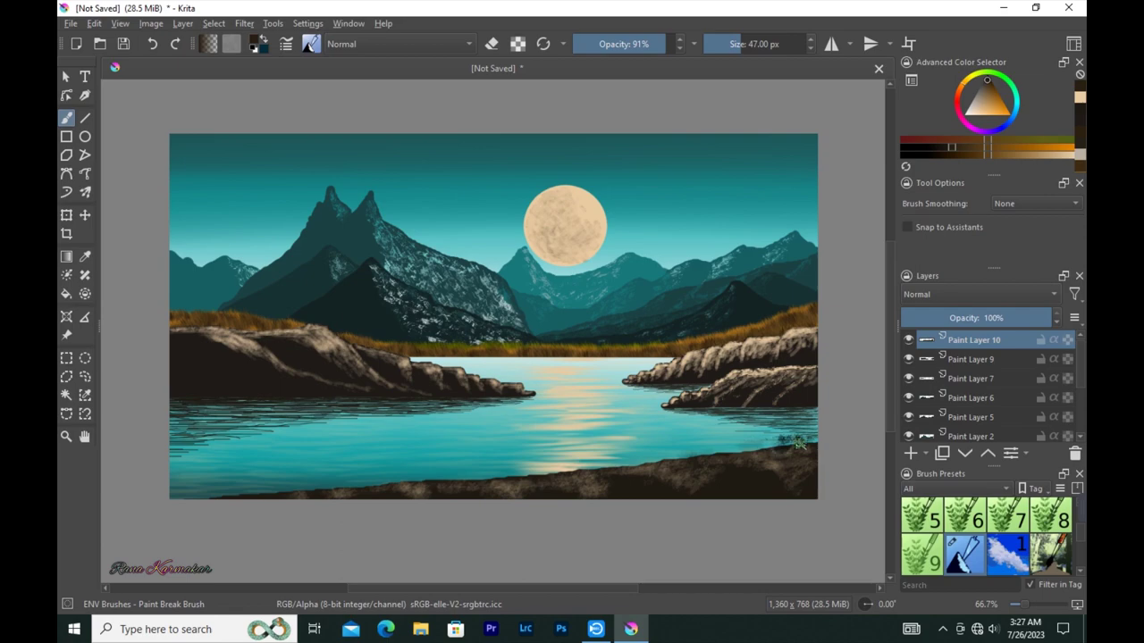
key(F5)
key(F5)
key(F5)
click(545, 94)
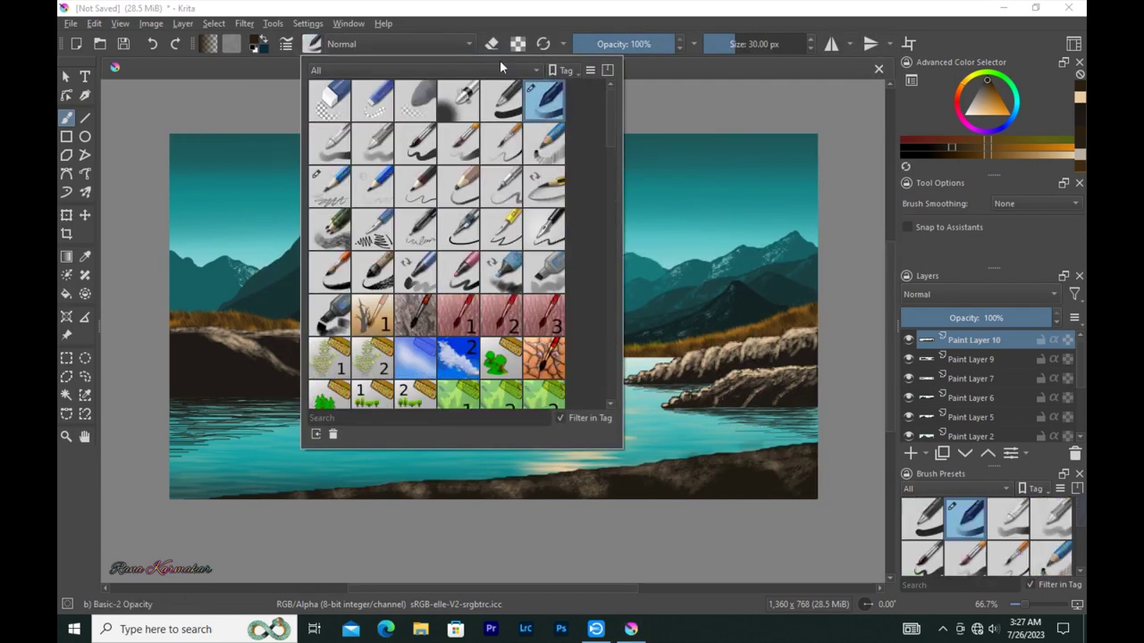
Paint grass blades along the lower-right shore with the Wild and Random Grass preset
key(F6)
scroll(437, 241, down, 3)
scroll(438, 241, down, 3)
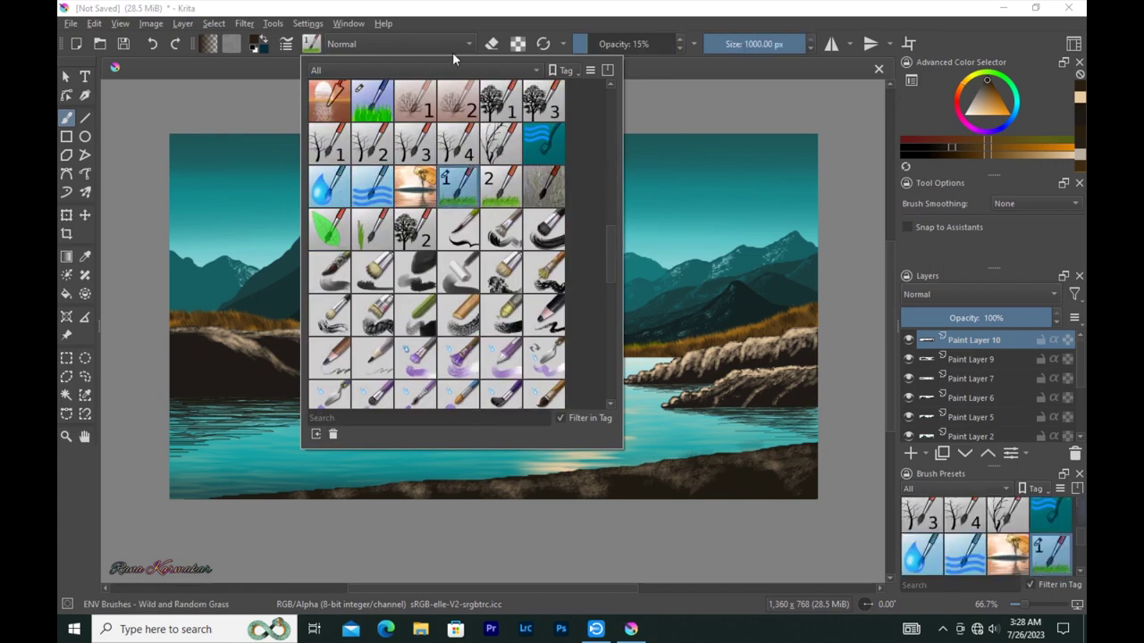
click(563, 256)
key(F5)
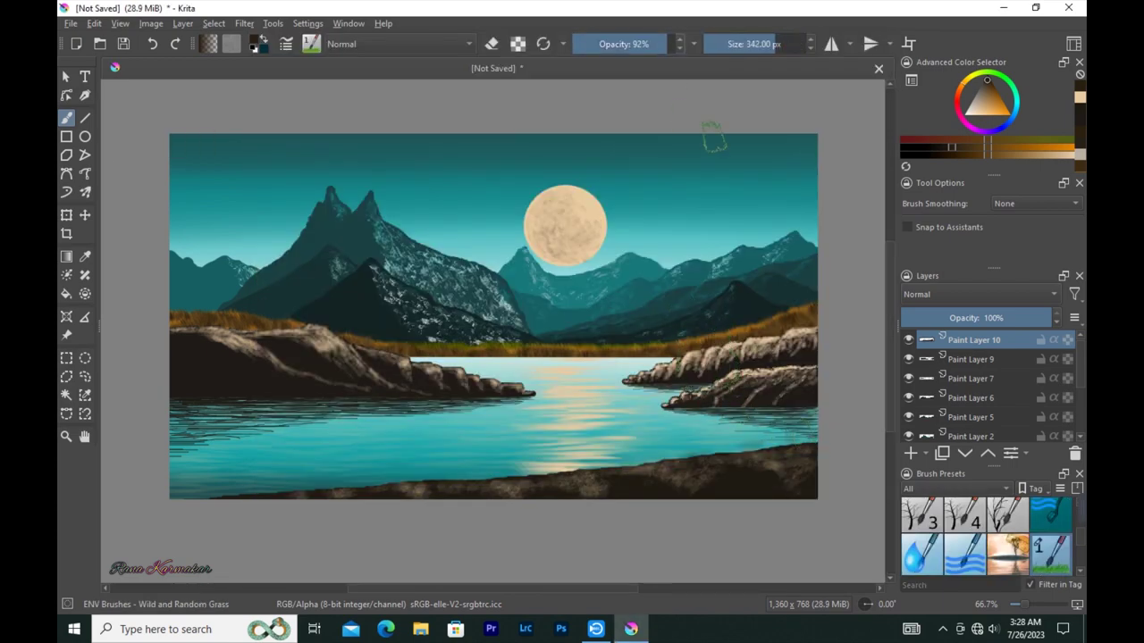
drag(800, 440, 719, 443)
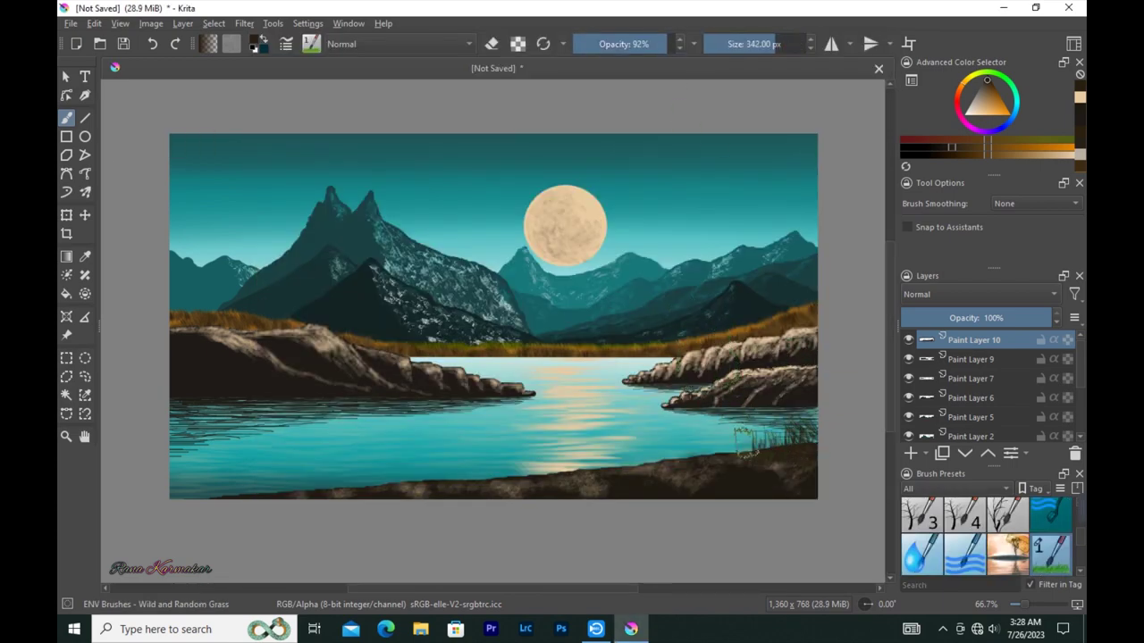
Shade the right-hand rocks with a light tan colour using a roughly 126 px brush
key(bracketright)
key(bracketleft)
key(bracketleft)
key(bracketleft)
ctrl+click(803, 364)
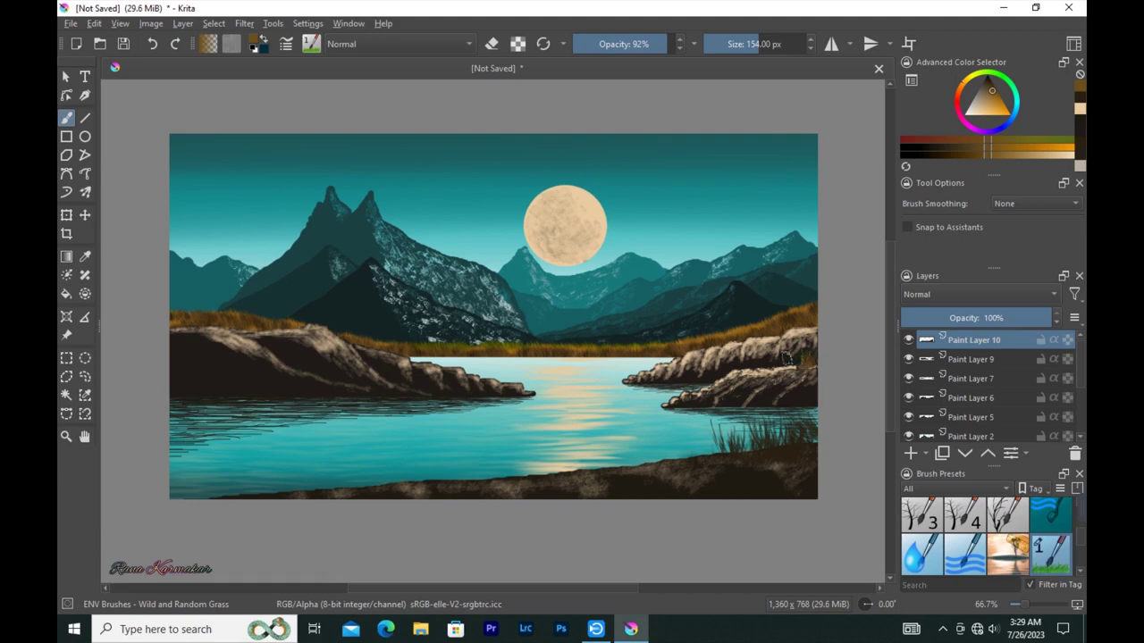
key(bracketleft)
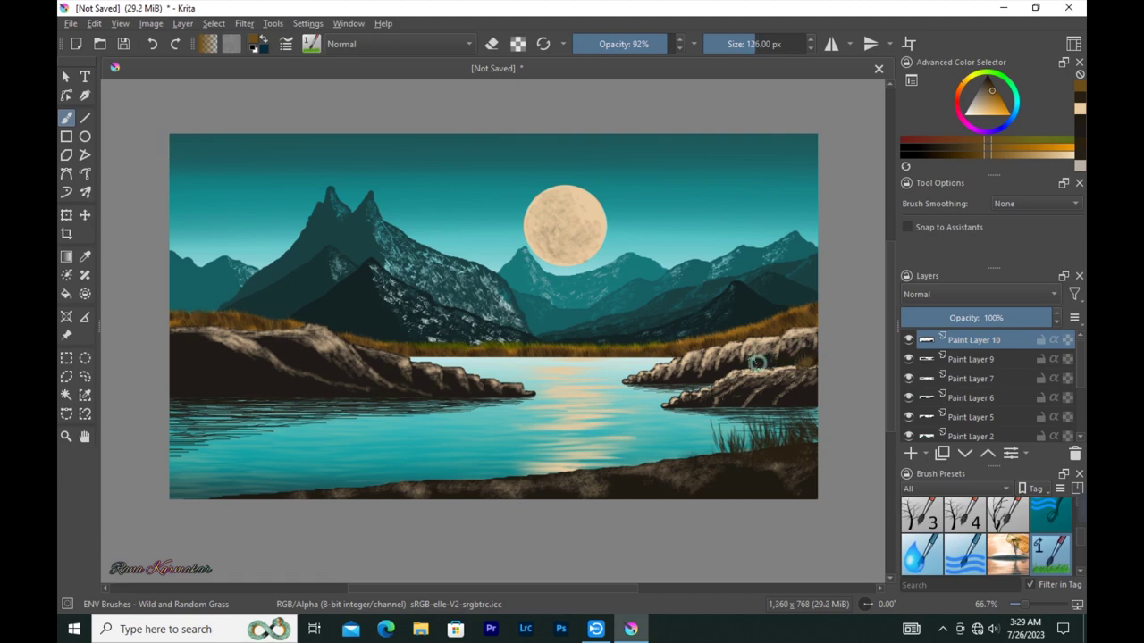
drag(760, 343, 719, 352)
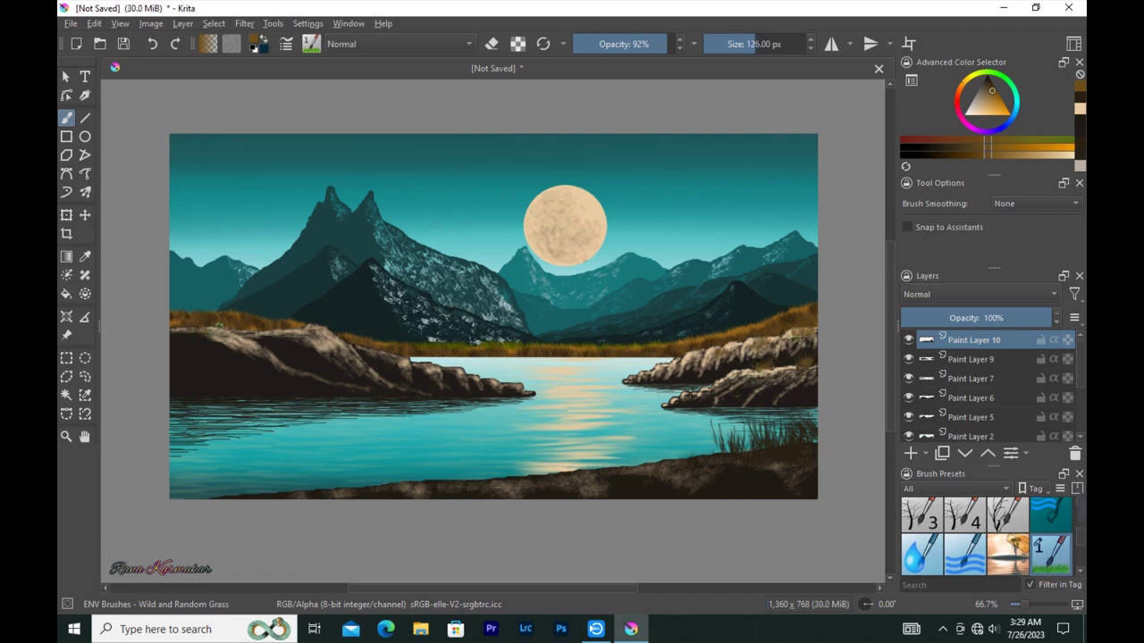
ctrl+click(261, 324)
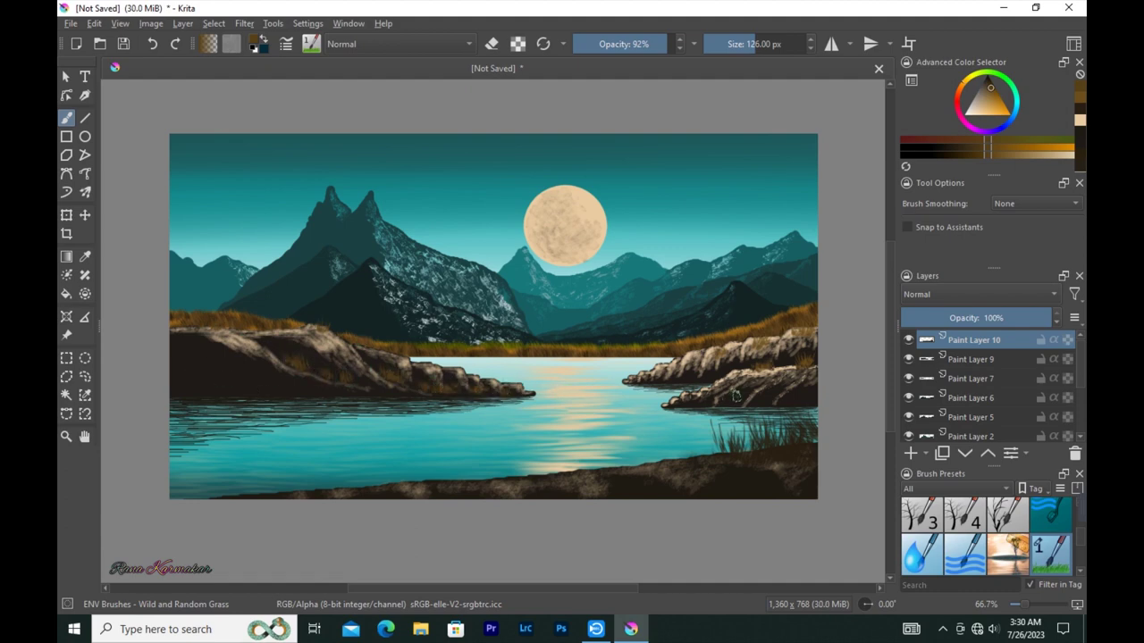
key(bracketleft)
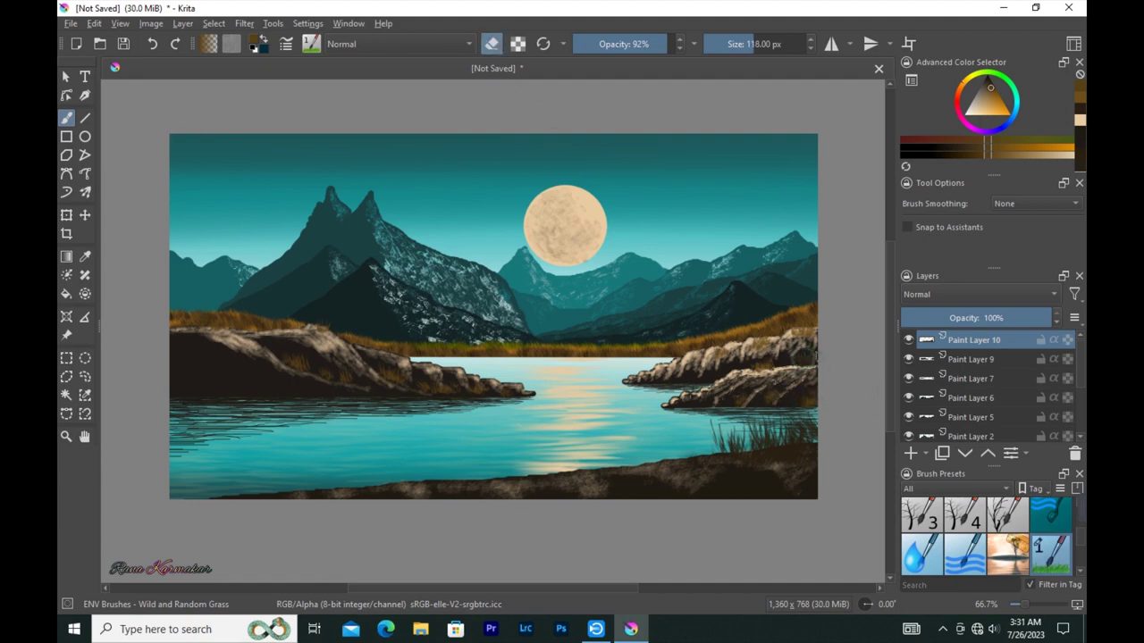
Paint grass in a new colour along the foreground shoreline, then add Paint Layer 11
key(e)
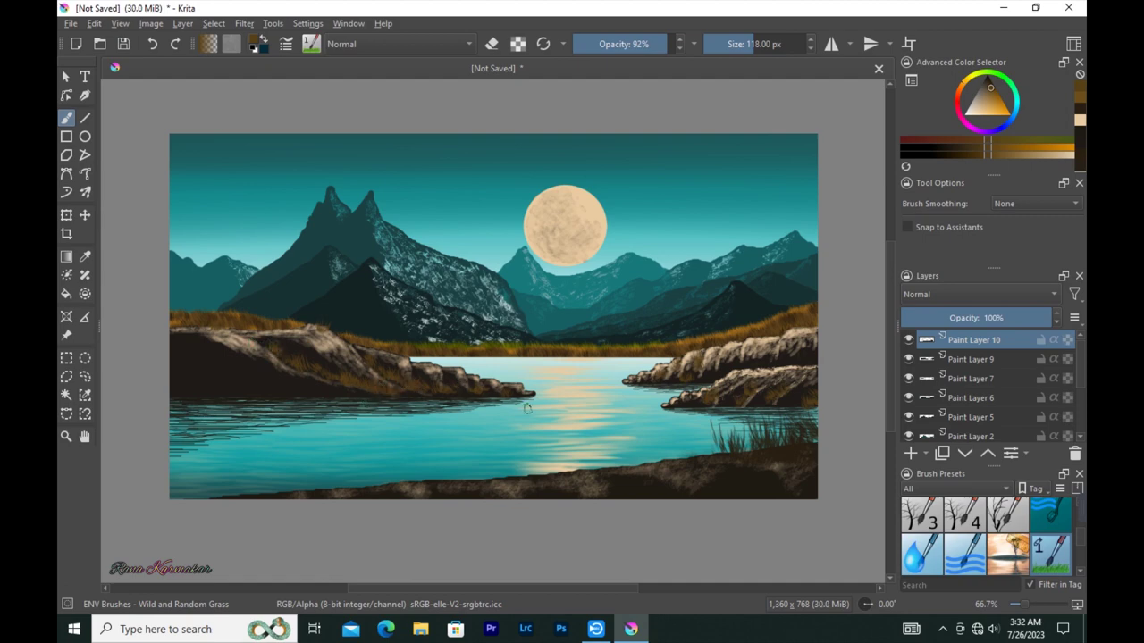
click(988, 82)
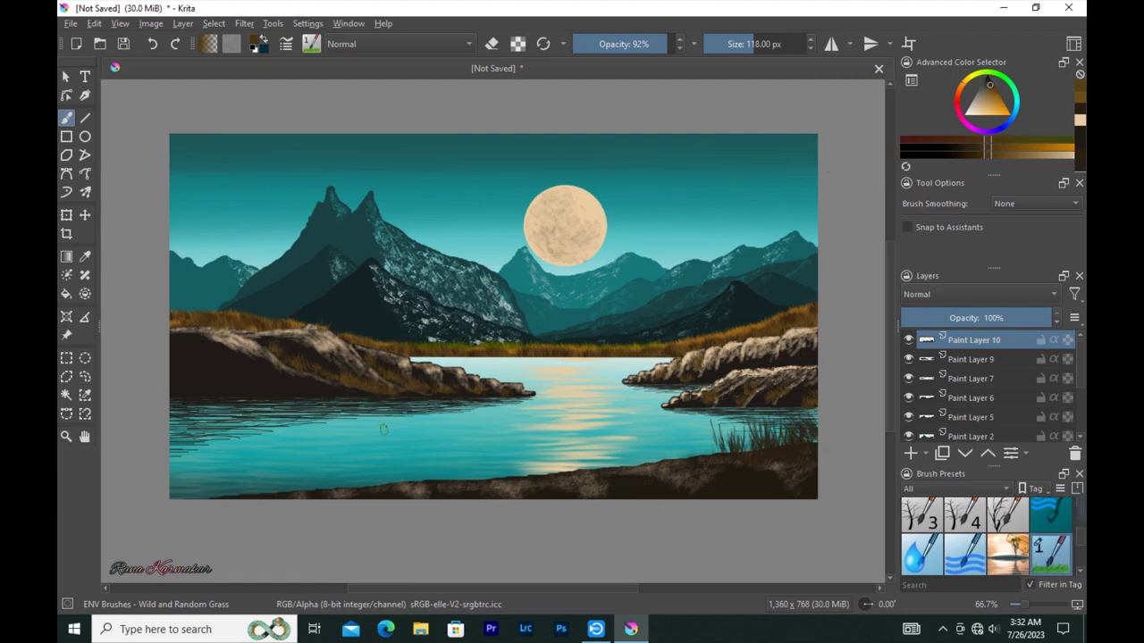
key(bracketright)
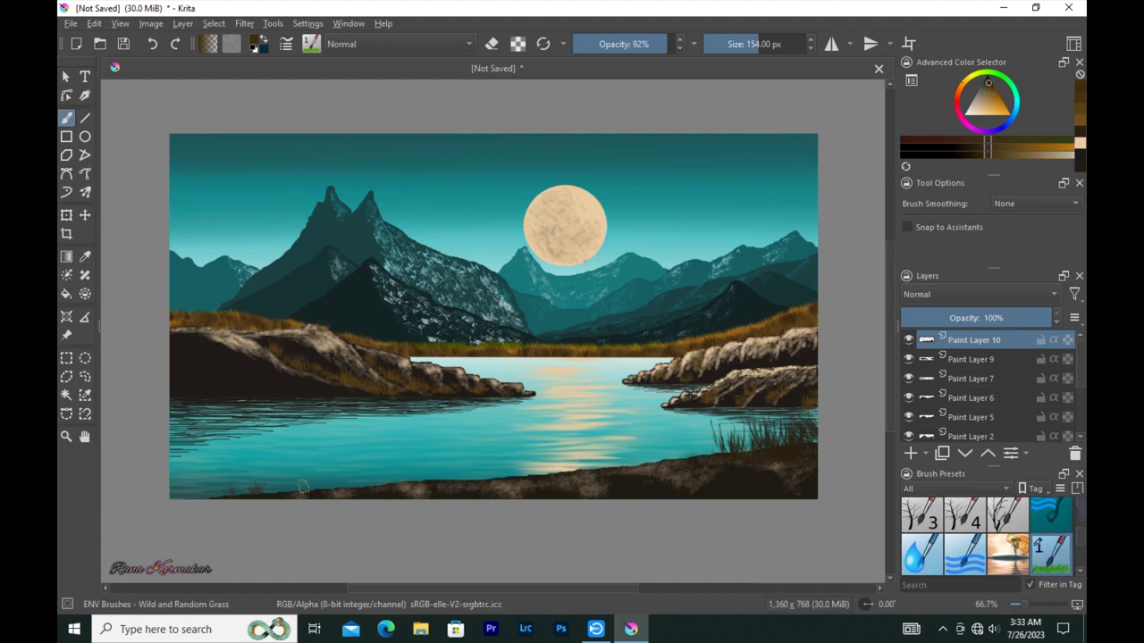
drag(581, 465, 695, 449)
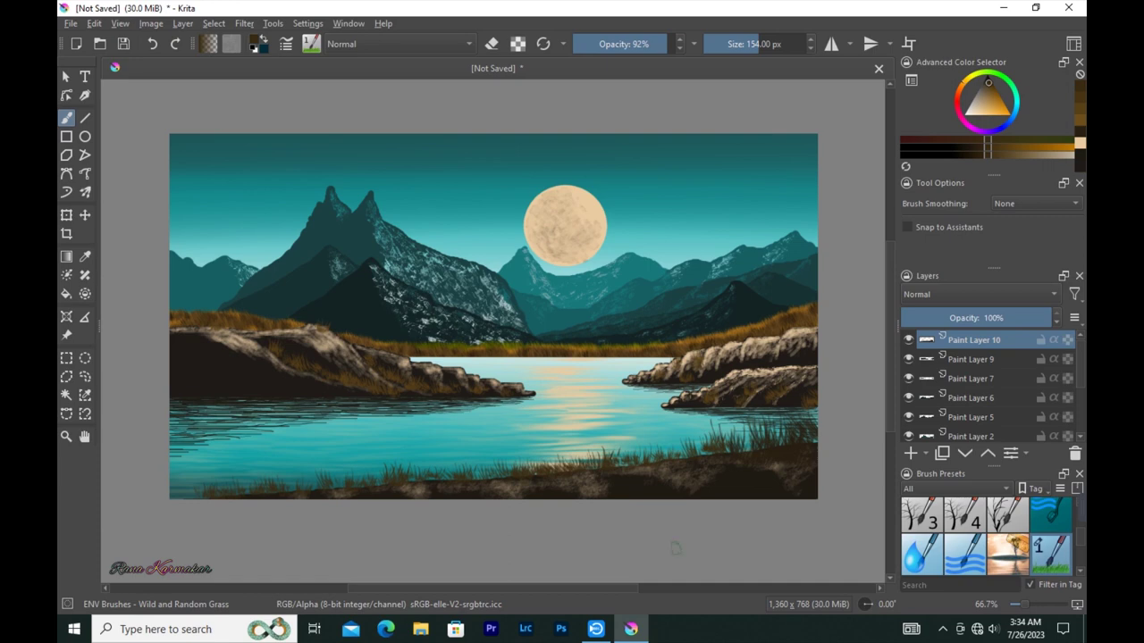
click(904, 456)
click(86, 78)
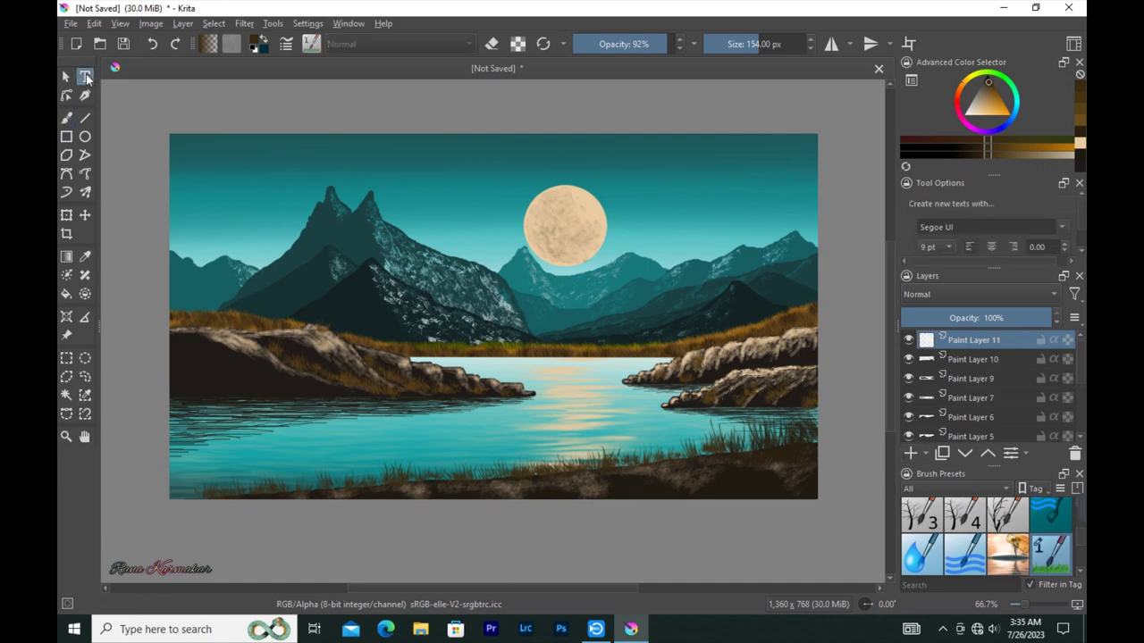
Place a small signature text box in the lower-right corner of the foreground bank
drag(680, 477, 814, 521)
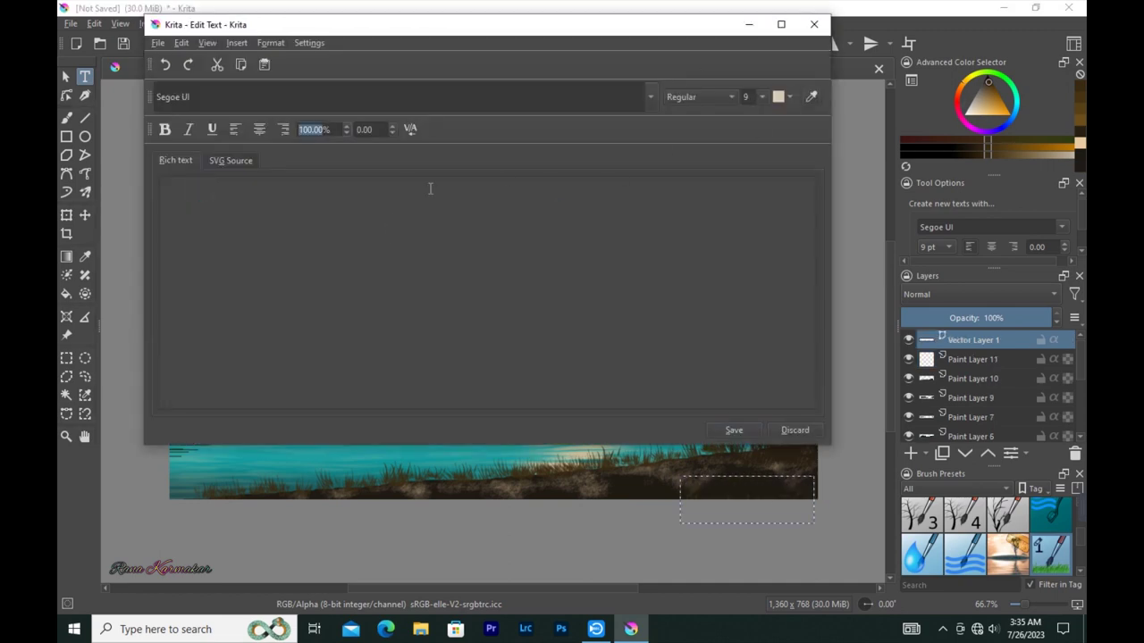
click(813, 24)
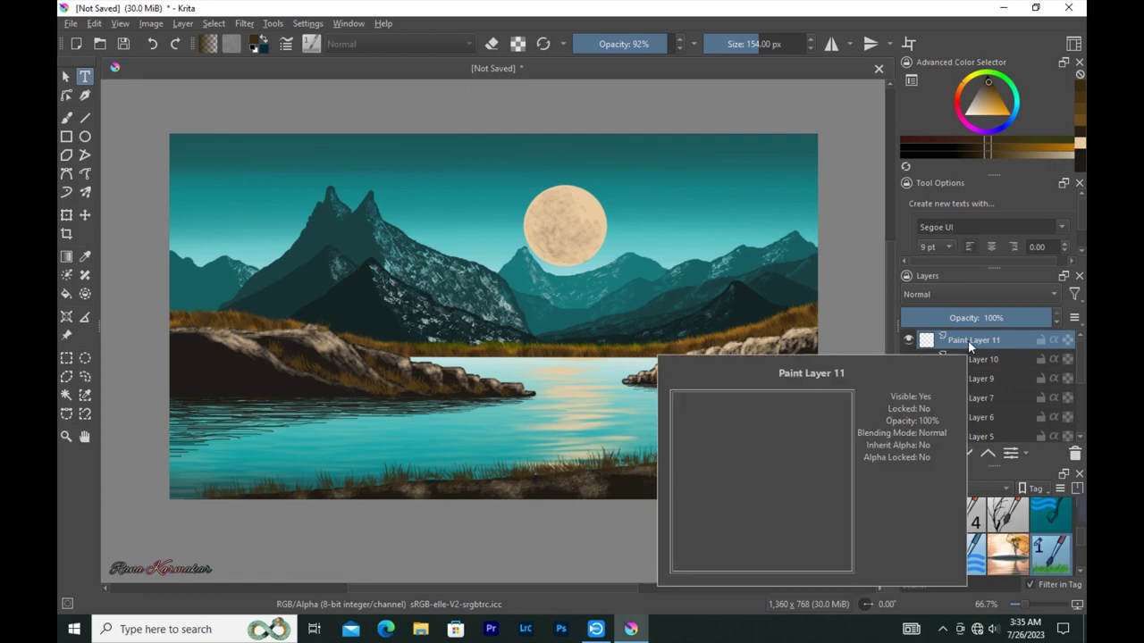
drag(814, 498, 827, 527)
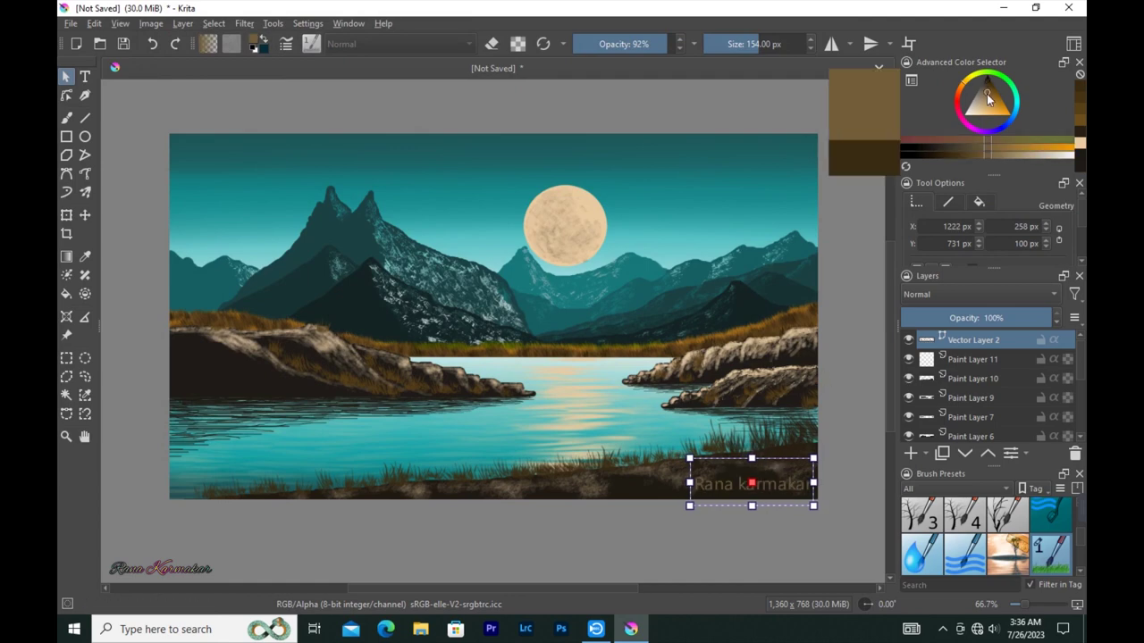
click(86, 257)
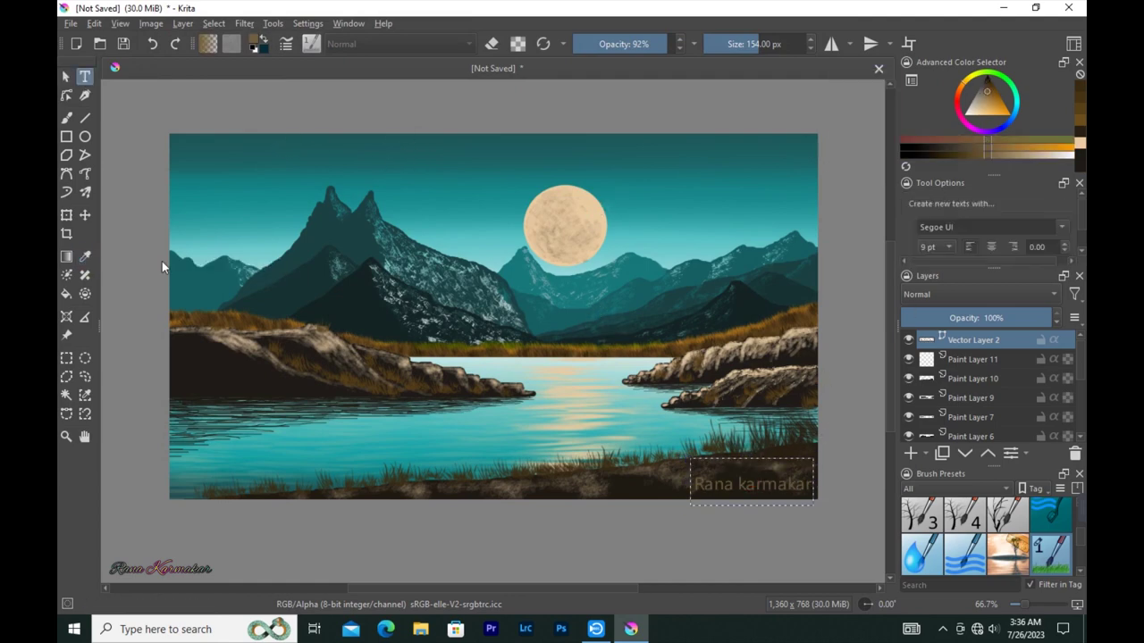
Lower the signature layer's opacity to 88% in Layer Properties
key(F3)
drag(560, 234, 561, 243)
key(Return)
right_click(1024, 359)
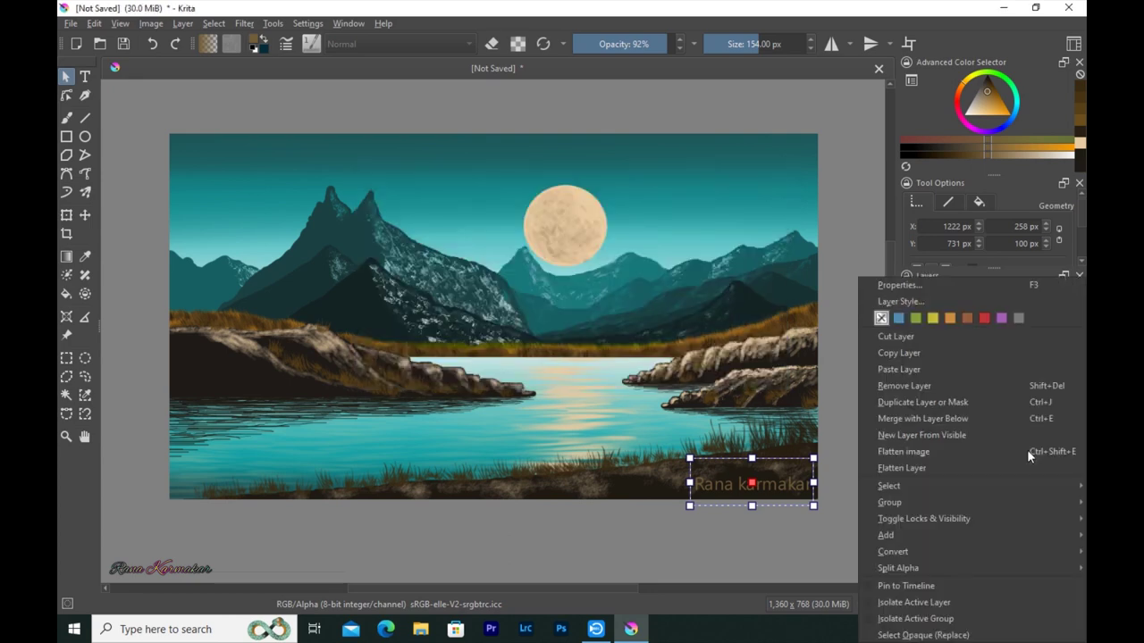
click(835, 428)
Reselect the signature text with the transform tool to adjust it
click(745, 418)
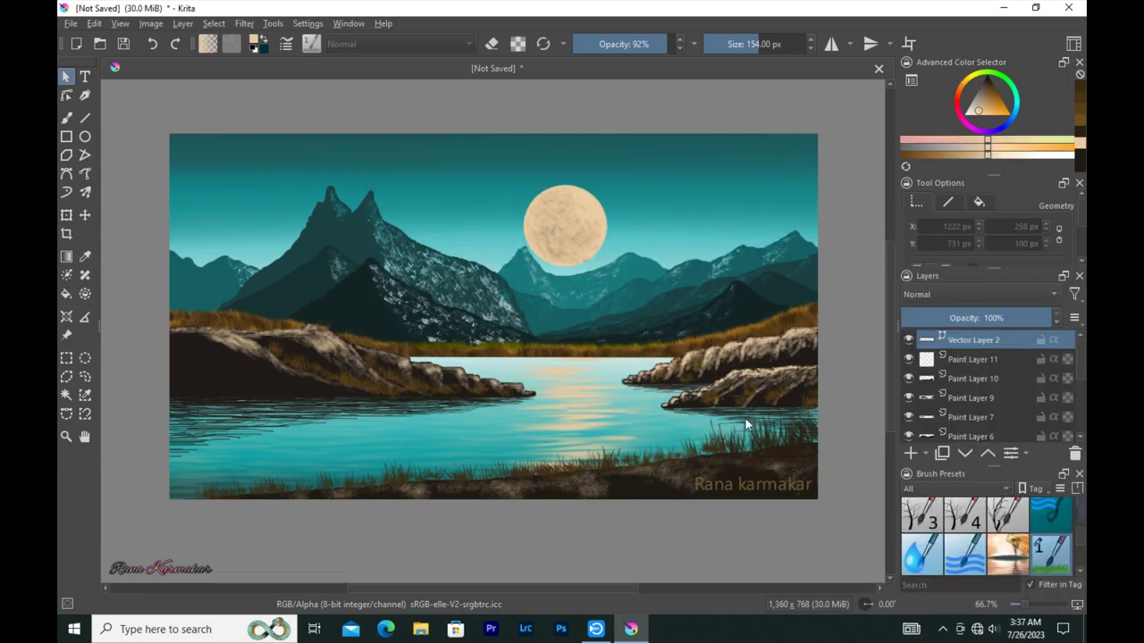
click(65, 216)
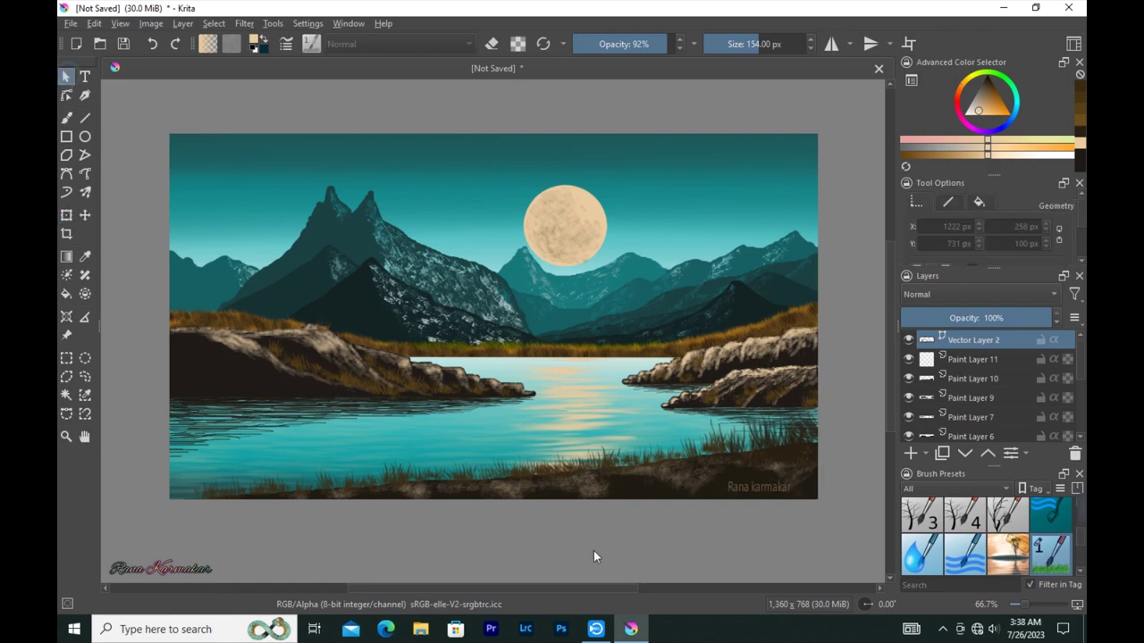
click(763, 494)
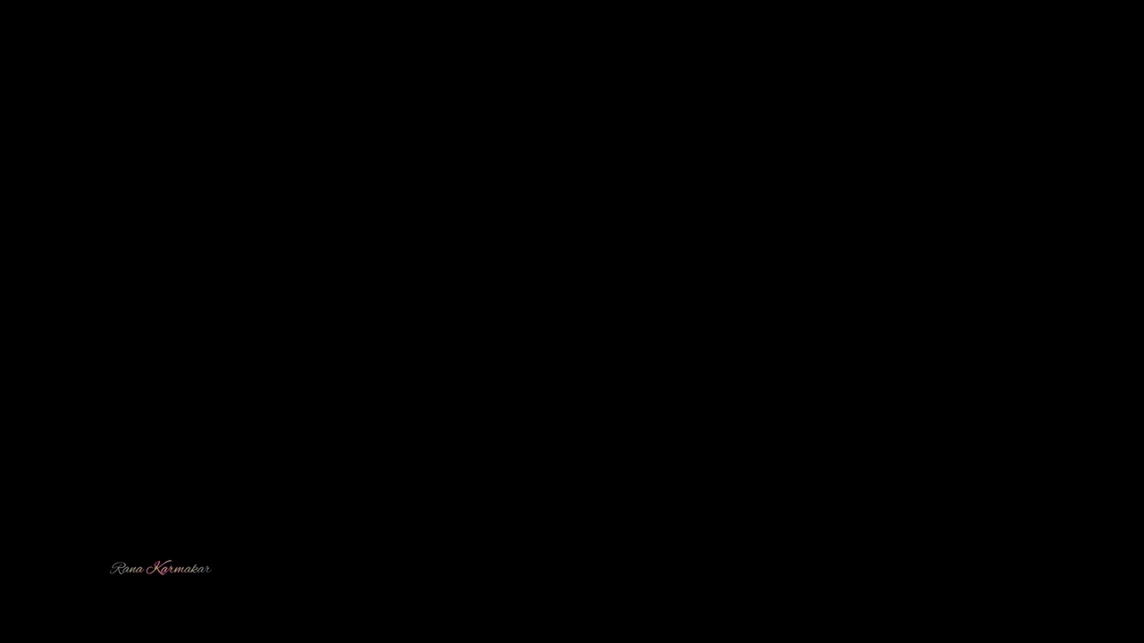